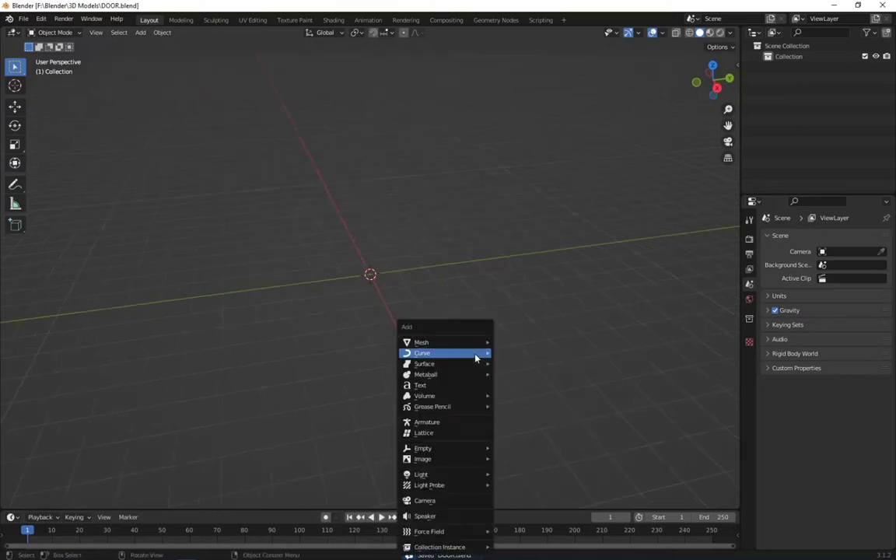
Step: Add a cube and scale it into a tall, thin upright door slab
left_click(518, 351)
key("KP_1")
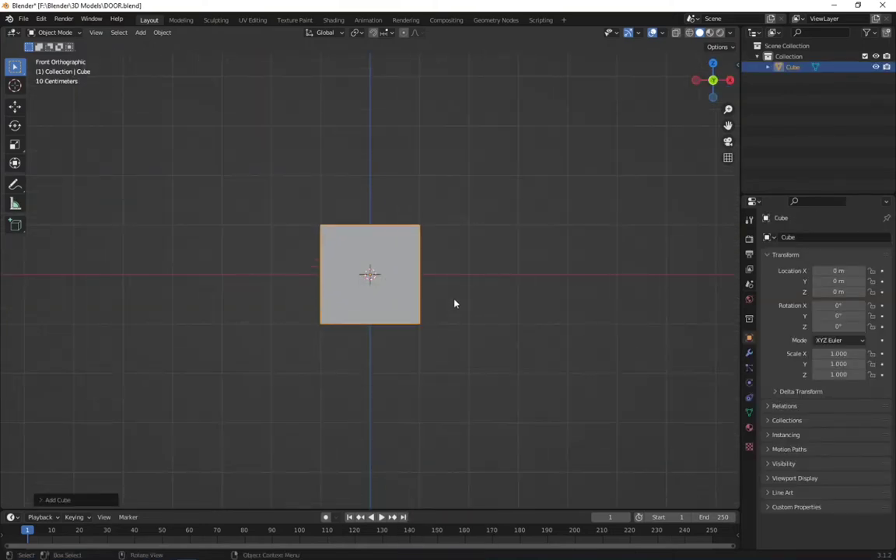
key("s")
key("z")
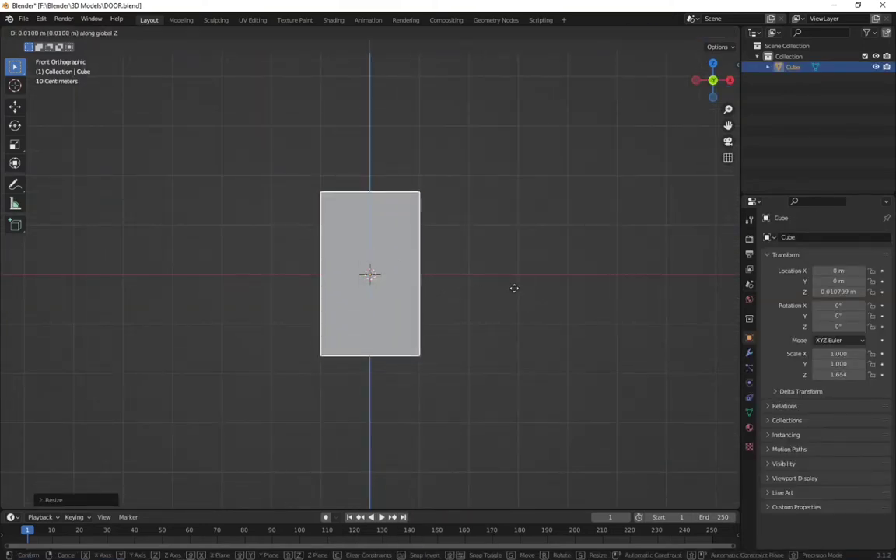
left_click(514, 210)
middle_click_drag(514, 210, 515, 241)
key("s")
key("y")
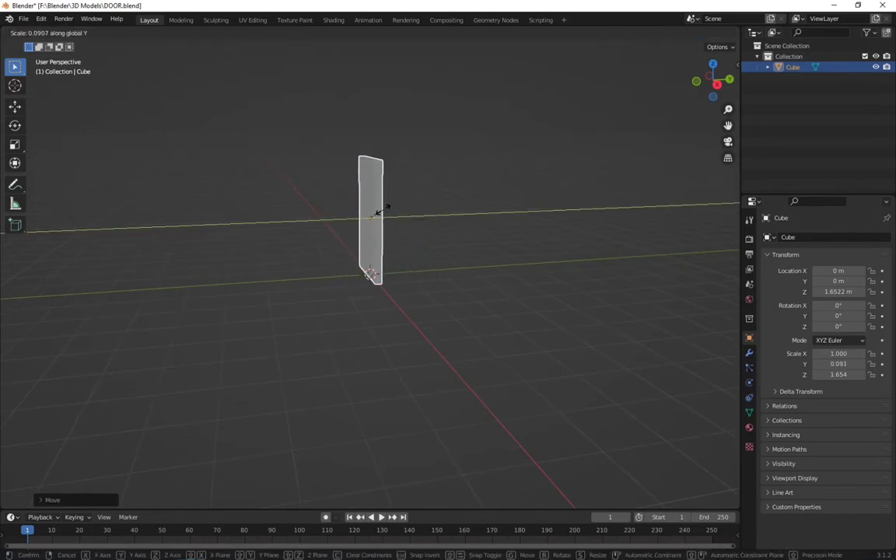
left_click(378, 210)
key("KP_1")
scroll(411, 195, "up", 2)
Step: Add five evenly spaced vertical loop cuts across the slab for the planks
key("Tab")
middle_click_drag(363, 69, 341, 234, "shift")
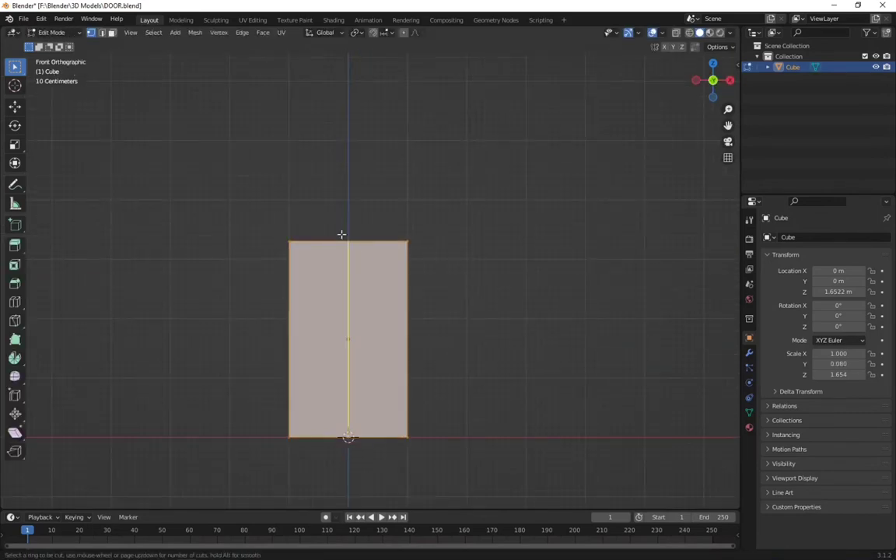
scroll(342, 234, "up", 4)
left_click(341, 234)
right_click(342, 234)
Step: Turn on X-ray and softly raise the slab's top center into a peak
left_click(675, 34)
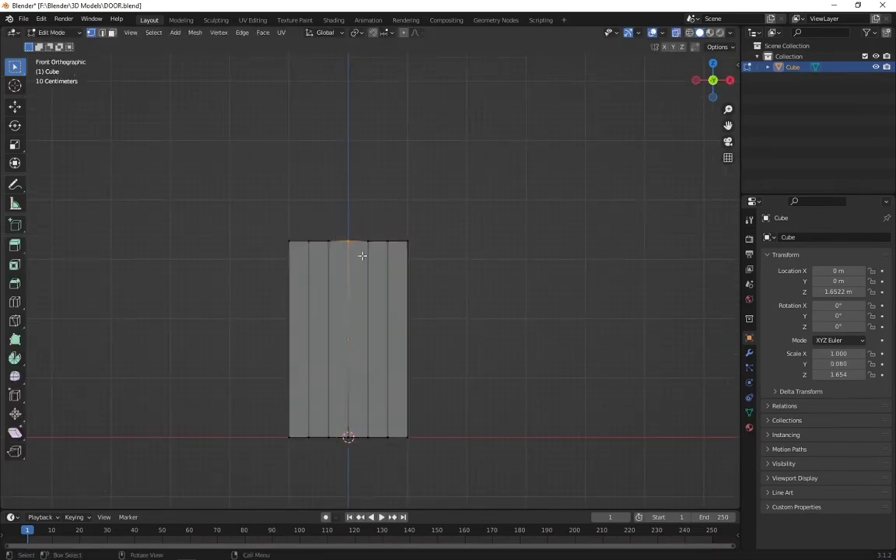
left_click(404, 32)
key("g")
key("z")
scroll(414, 234, "down", 4)
scroll(417, 216, "down", 5)
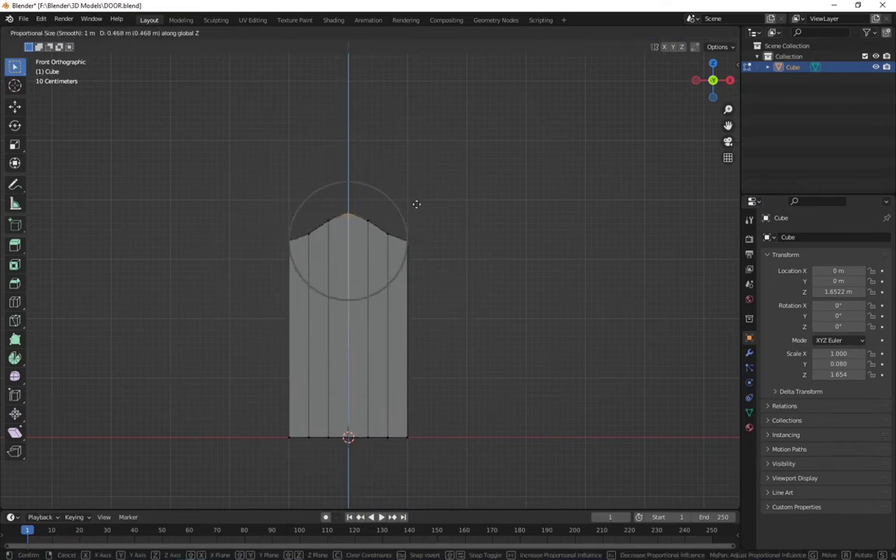
left_click(416, 204)
Step: Softly lift the top vertices to make the arch rounder
scroll(387, 248, "up", 2)
key("g")
key("z")
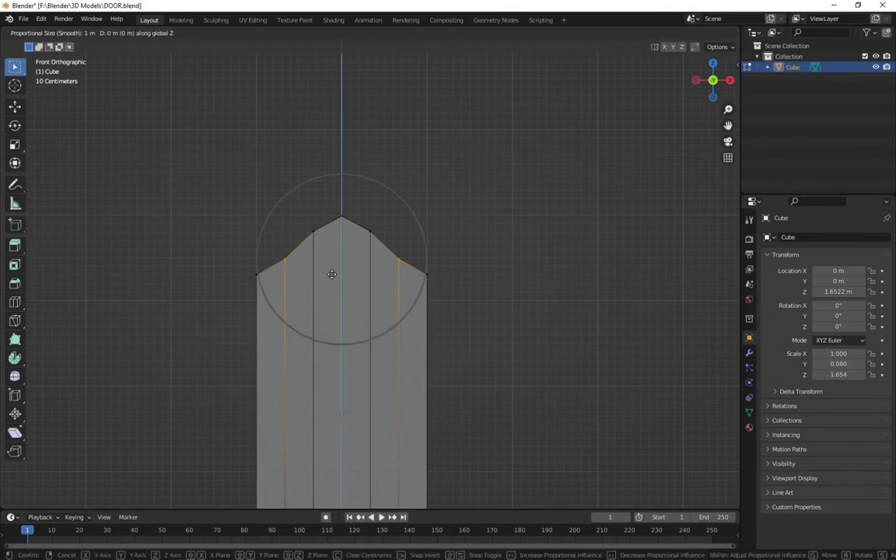
left_click(335, 262)
left_click_drag(303, 217, 318, 242)
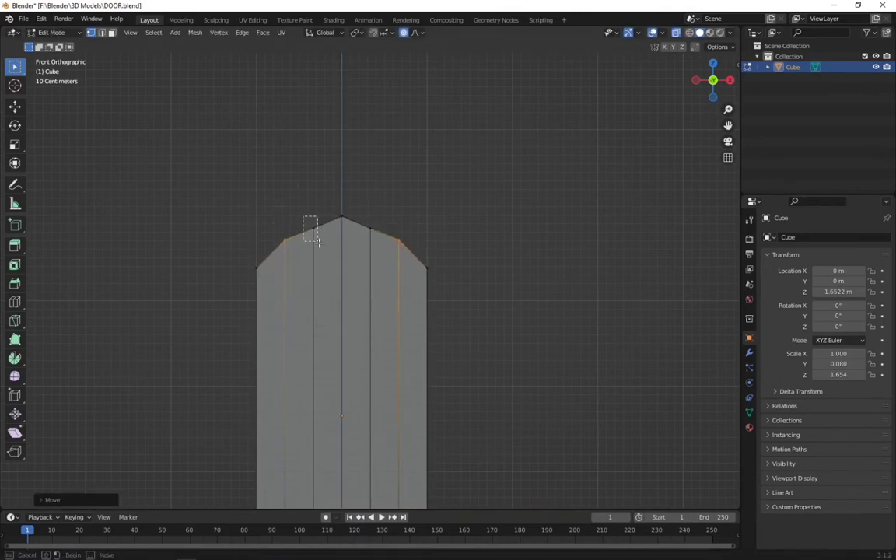
key("g")
key("z")
left_click(384, 239)
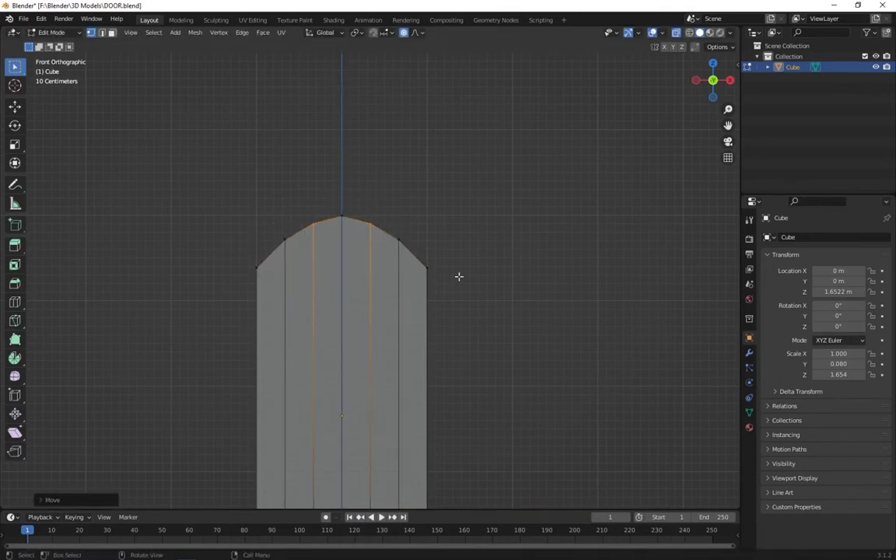
Step: Softly lift the arch's side vertices into a smooth curve
left_click_drag(246, 262, 268, 467, "shift")
key("g")
key("z")
left_click(450, 336)
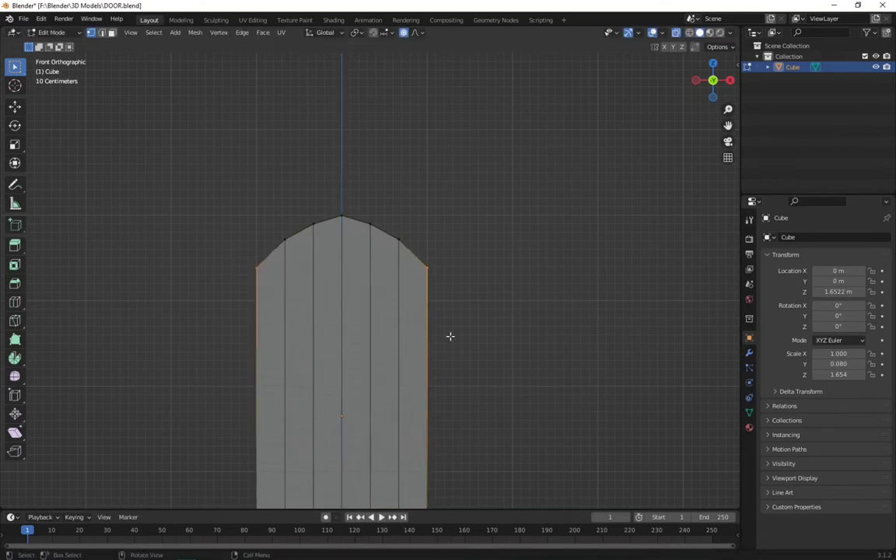
scroll(422, 336, "down", 3)
Step: Extrude the door's right and left edges outward to widen the sides
left_click_drag(396, 262, 425, 427)
key("e")
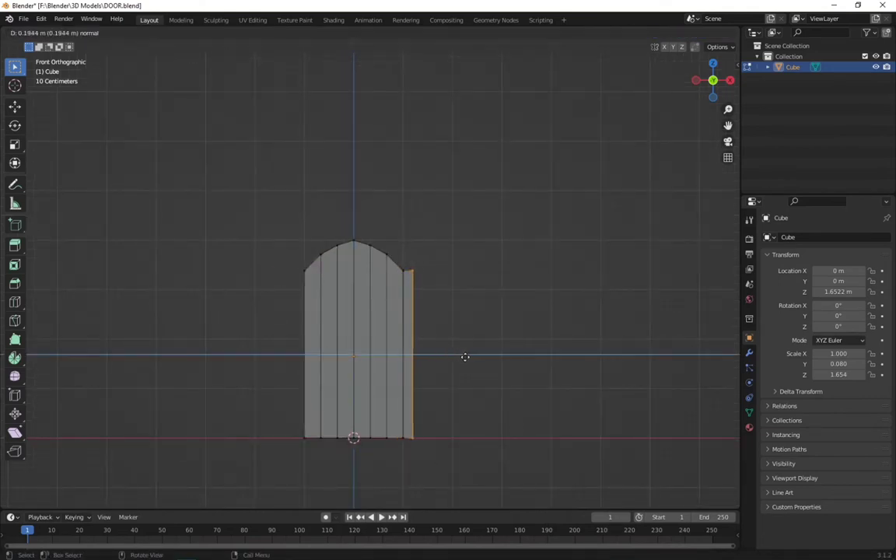
left_click(468, 357)
left_click_drag(246, 241, 308, 452)
key("e")
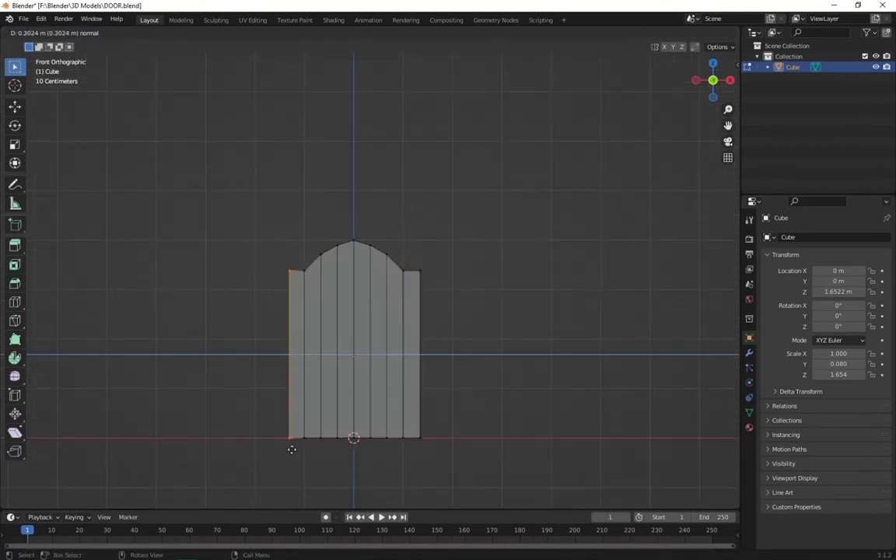
left_click(267, 294)
Step: Softly lower the side top corners, cancelling an uneven scale attempt
left_click_drag(411, 259, 436, 452, "shift")
key("g")
key("z")
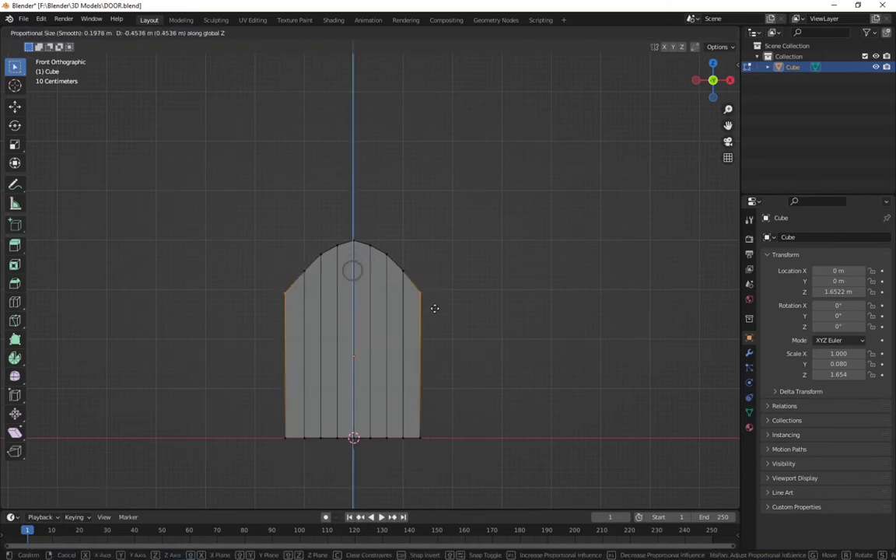
left_click(423, 309)
key("s")
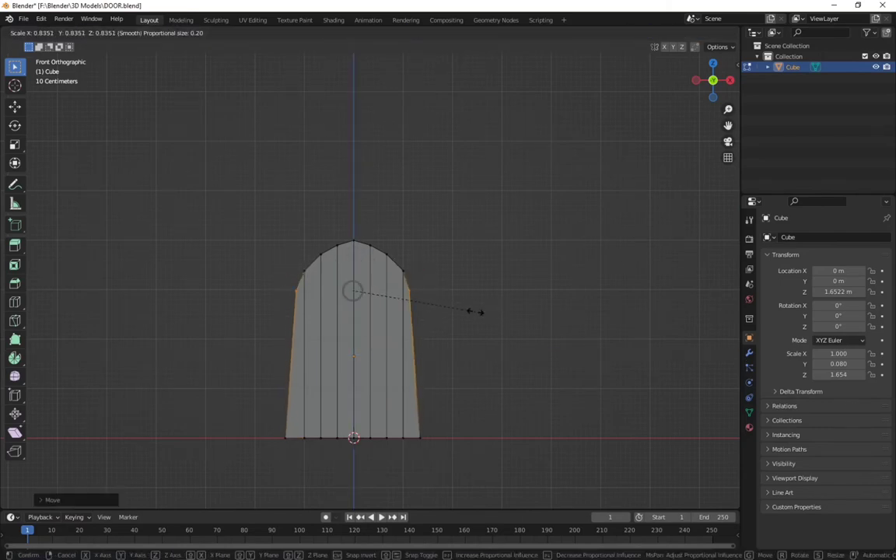
key("Escape")
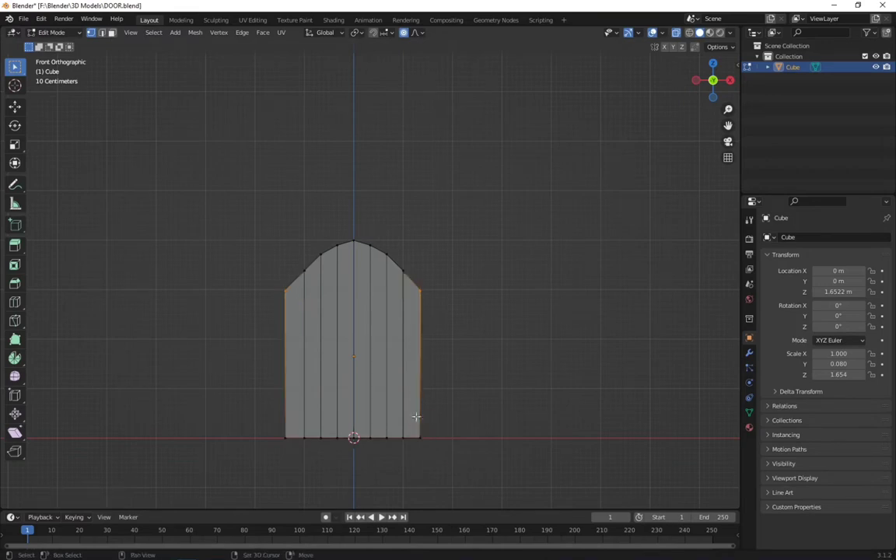
Step: Narrow the door sides along X to taper them, then inspect the door
key("s")
key("x")
left_click(445, 415)
key("Tab")
middle_click_drag(445, 415, 461, 322)
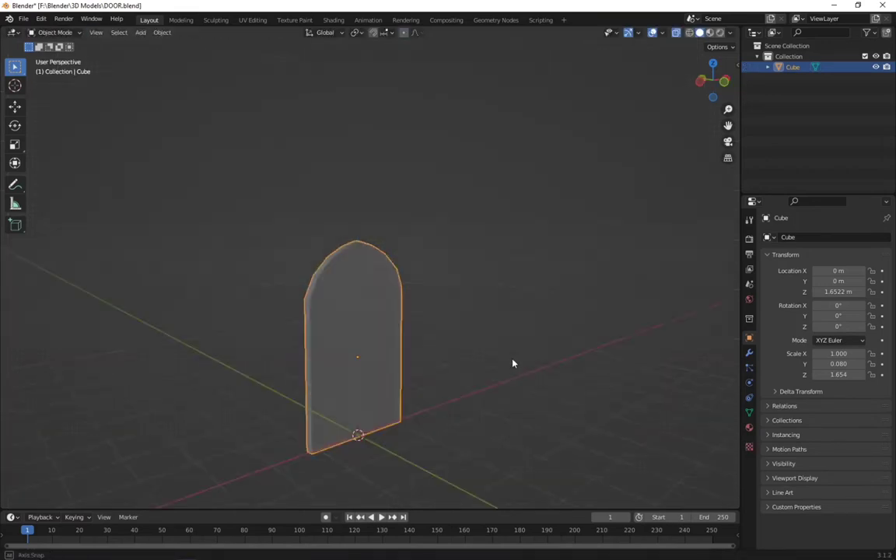
key("Tab")
middle_click_drag(374, 362, 337, 222)
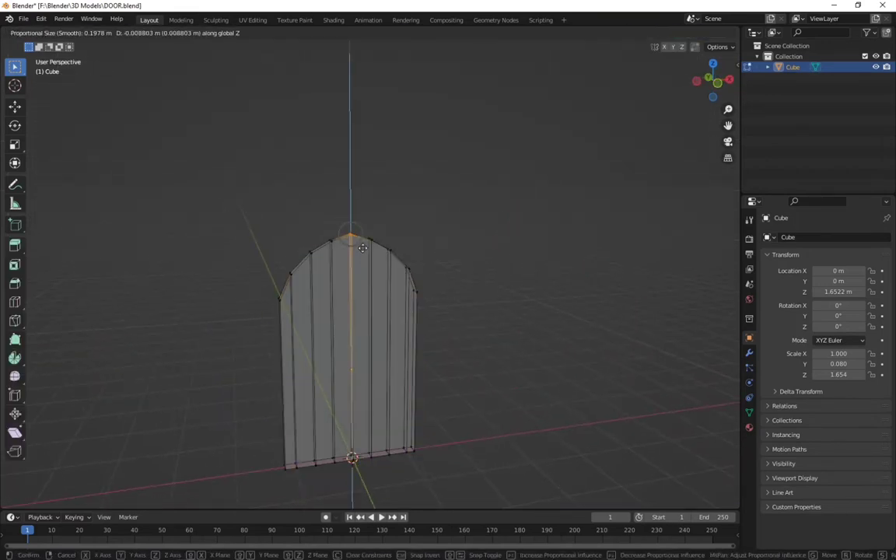
key("Tab")
Step: Show the modifier settings, save the file and return to front view
left_click(749, 352)
middle_click_drag(674, 39, 465, 261)
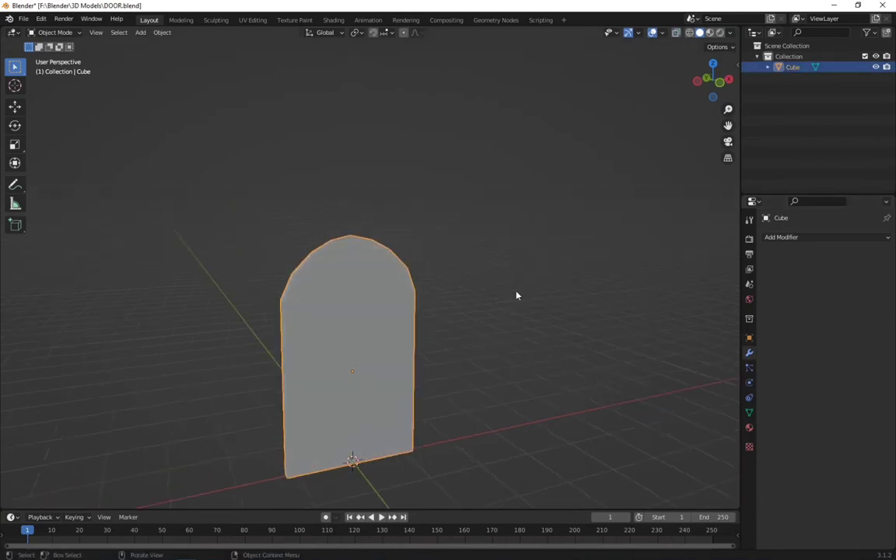
key("ctrl+s")
key("KP_3")
key("KP_1")
Step: Inset each front plank face individually so grooves separate the planks
key("Tab")
middle_click_drag(335, 294, 333, 326)
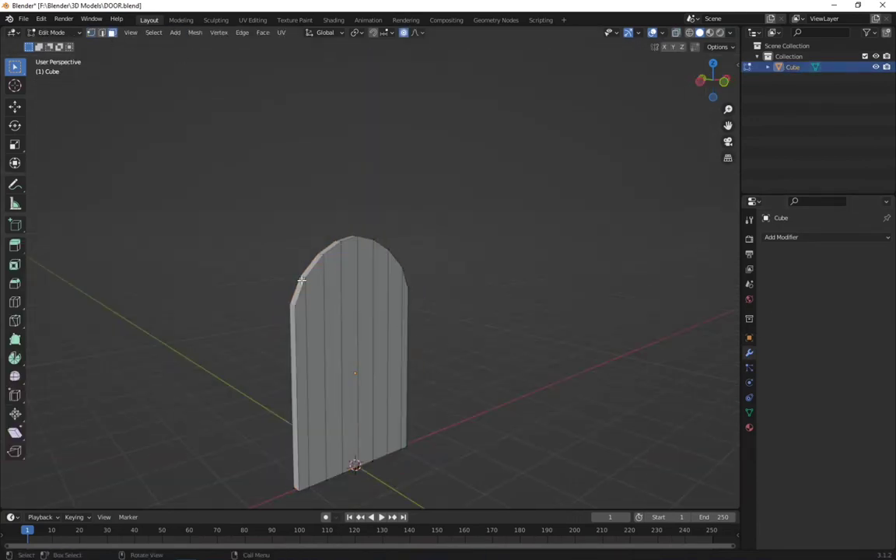
left_click(405, 290, "ctrl")
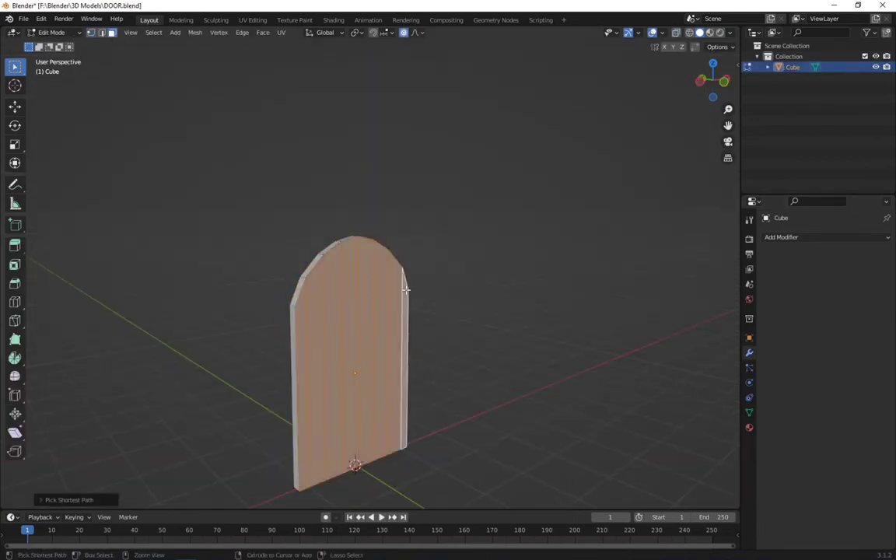
key("i")
left_click(500, 267)
key("Tab")
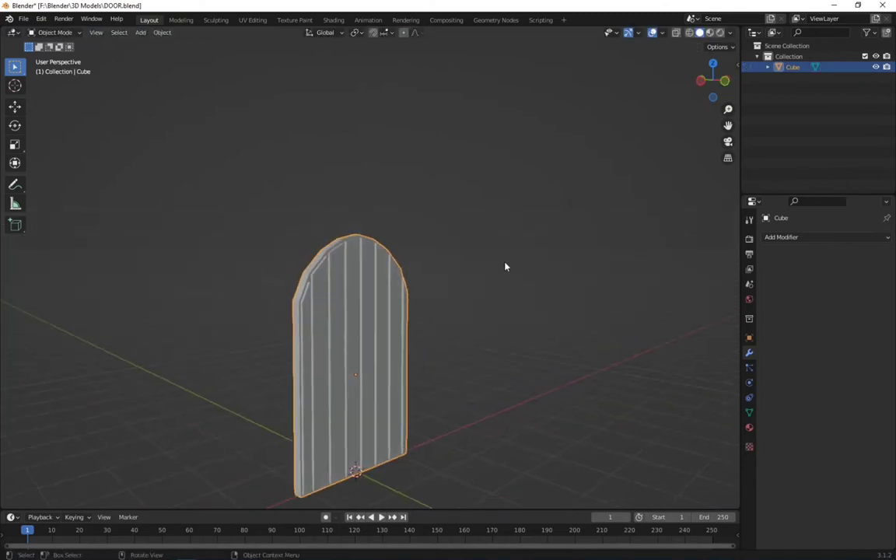
Step: Return to the front view and bring up the Add menu for a new cube
key("KP_1")
scroll(477, 280, "down", 3, "shift")
key("shift+a")
Step: Add a cube and shape it into a flat, thin plank across the door's bottom
left_click(445, 314)
key("s")
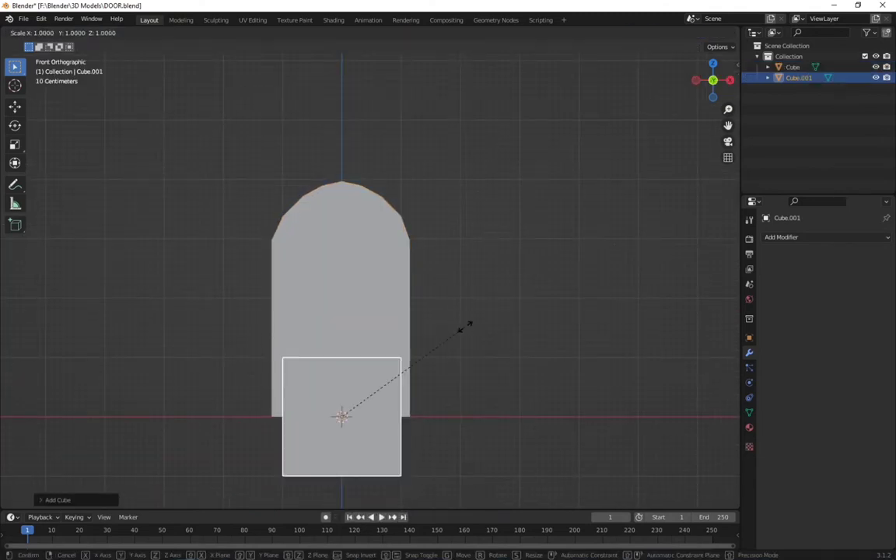
key("z")
left_click(377, 367)
key("g")
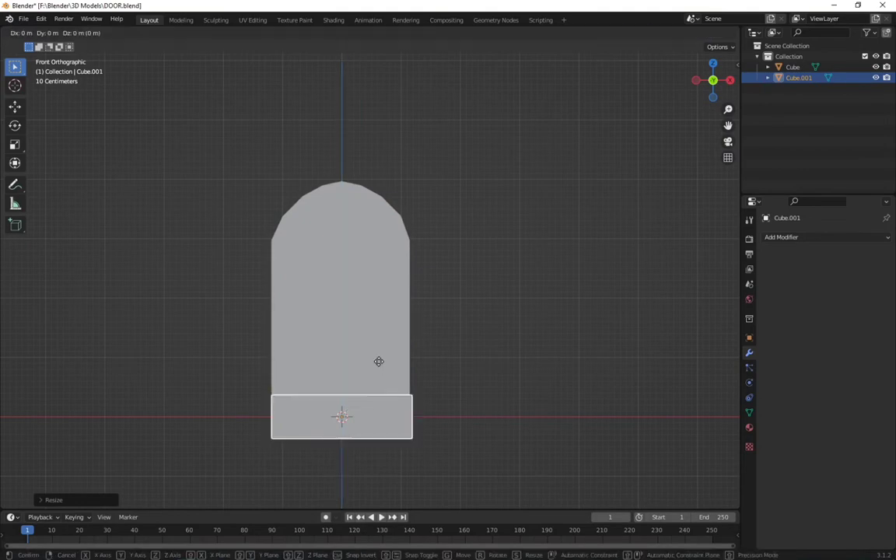
left_click(382, 358)
middle_click_drag(382, 357, 568, 328)
key("s")
key("y")
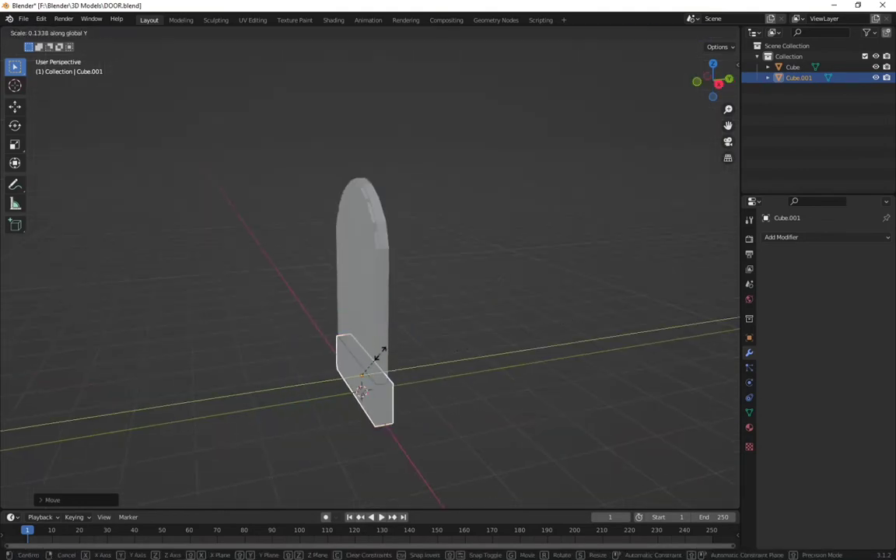
left_click(381, 352)
middle_click_drag(382, 351, 466, 335)
Step: Give the plank a Subdivision Surface modifier, a loop cut and beveled edges
left_click(824, 237)
left_click(680, 464)
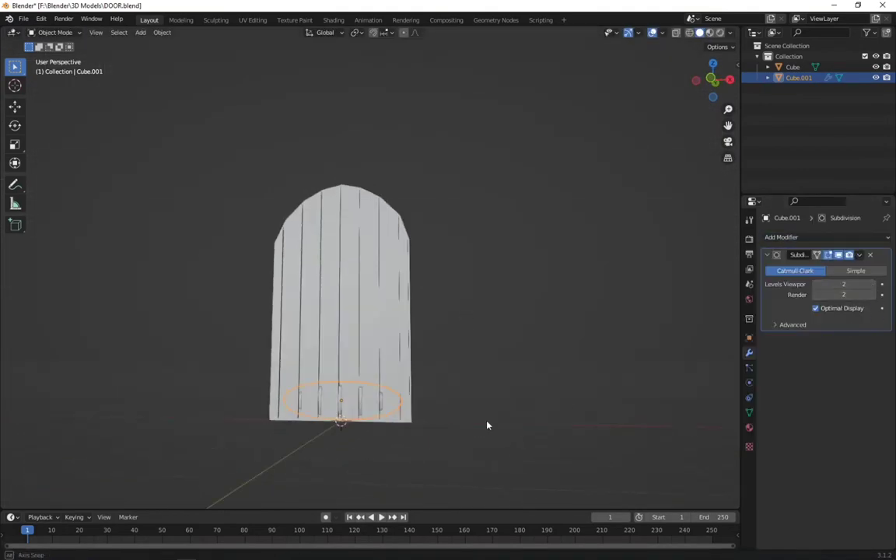
key("Tab")
key("ctrl+r")
left_click(343, 420)
right_click(436, 420)
key("ctrl+b")
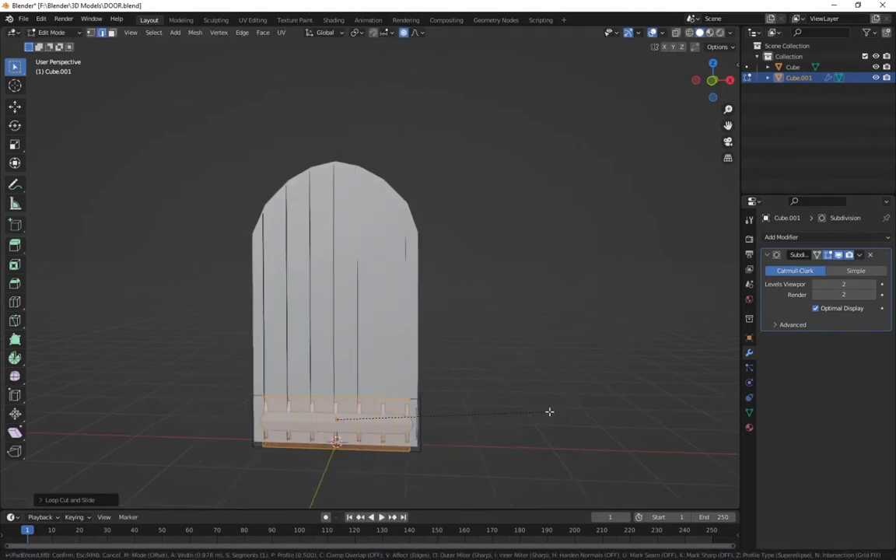
left_click(551, 412)
mouse_move(552, 411)
middle_mouse_down()
mouse_move(386, 417)
mouse_move(546, 381)
mouse_move(403, 438)
middle_mouse_up()
Step: Add vertical loop cuts to the plank and switch to vertex selection in front view
key("ctrl+r")
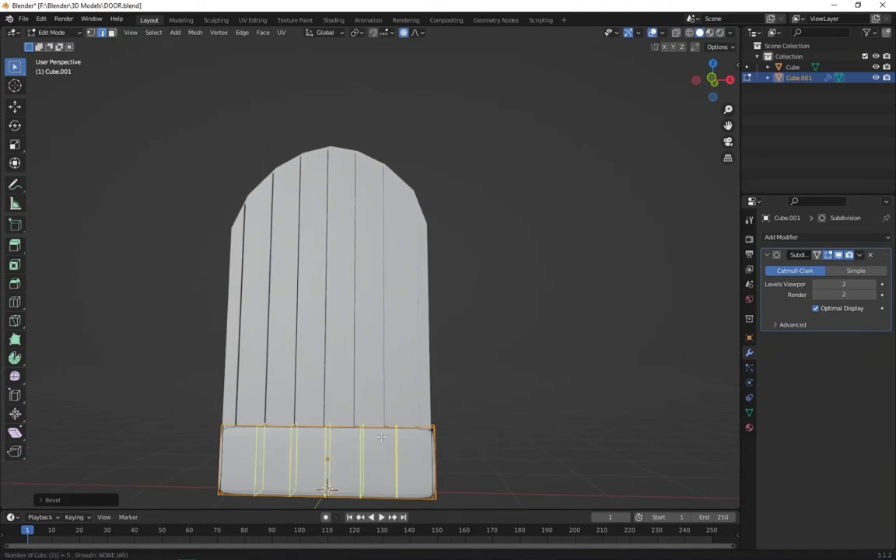
left_click(381, 437)
mouse_move(380, 437)
middle_mouse_down()
mouse_move(404, 467)
mouse_move(386, 490)
mouse_move(434, 436)
mouse_move(417, 461)
mouse_move(455, 454)
middle_mouse_up()
key("ctrl+r")
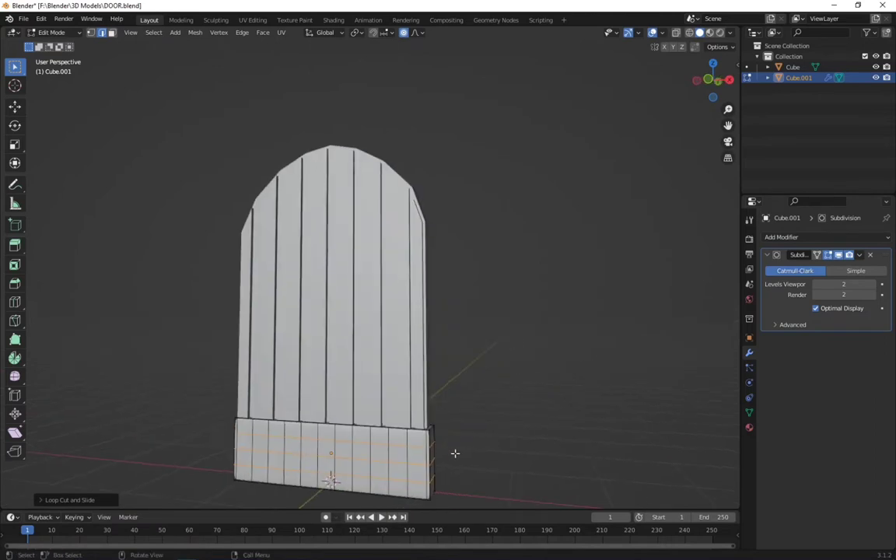
key("KP_1")
left_click(91, 31)
scroll(320, 436, "up", 2)
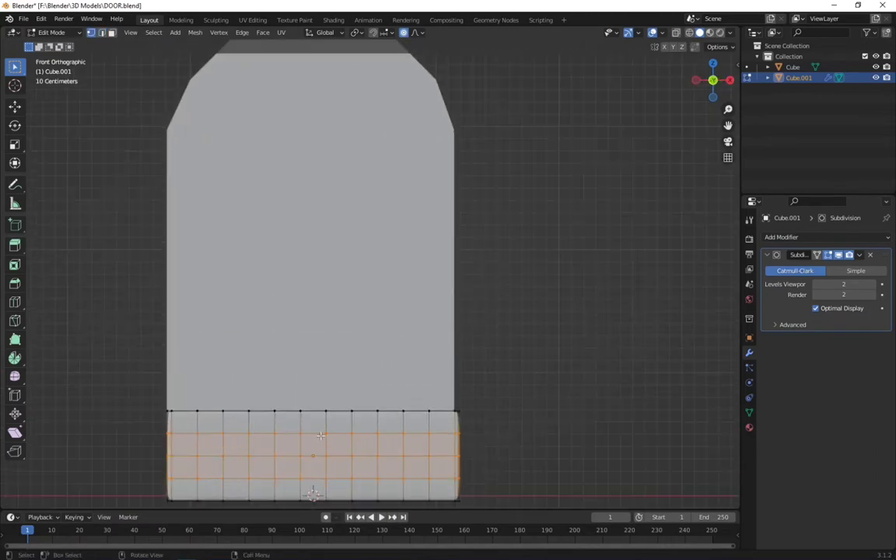
Step: Make the plank's top edge wavy by moving its vertices with proportional editing
key("g")
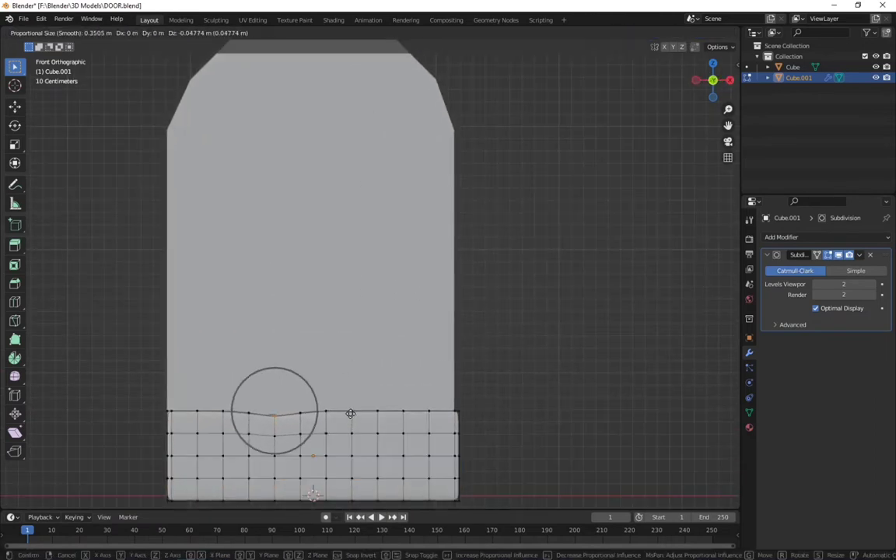
left_click(351, 414)
left_click(378, 437)
key("g")
left_click(192, 440)
key("g")
left_click(200, 445)
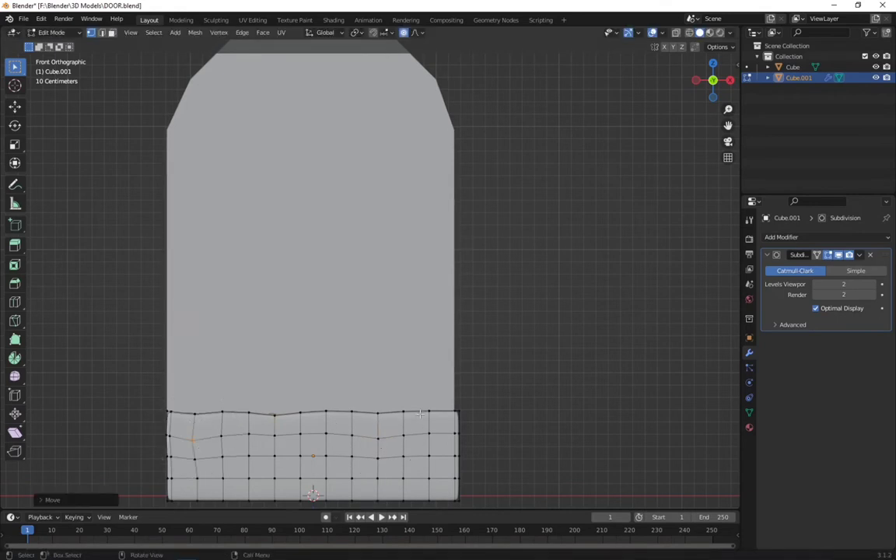
key("Tab")
mouse_move(420, 414)
middle_mouse_down()
mouse_move(534, 403)
mouse_move(518, 390)
mouse_move(501, 393)
middle_mouse_up()
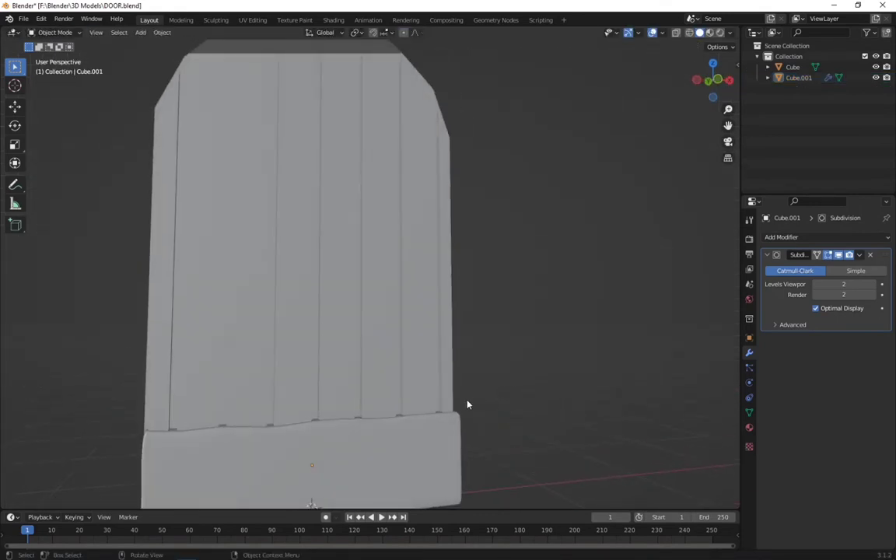
scroll(467, 405, "down", 5)
Step: Duplicate the bottom plank and place the copy across the upper door
key("shift+d")
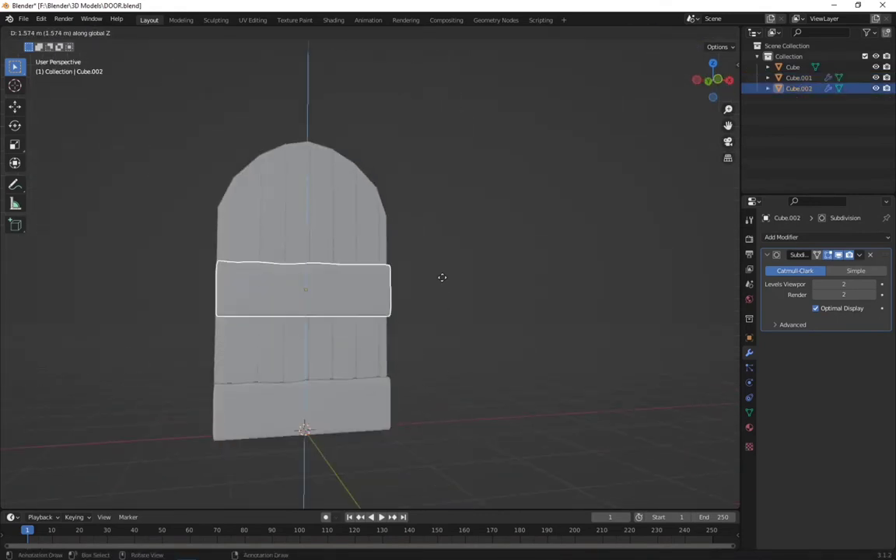
left_click(432, 240)
key("Tab")
key("KP_1")
scroll(246, 271, "up", 3)
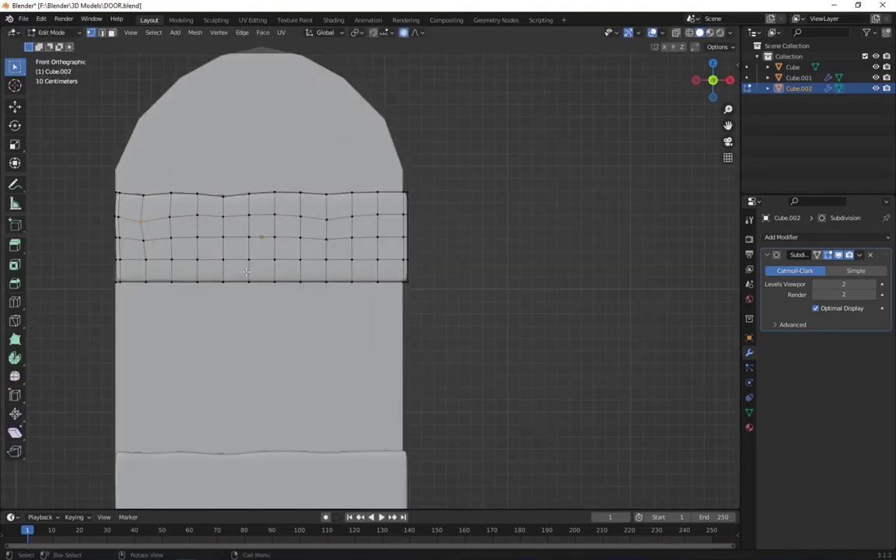
Step: Bend the copied plank's bottom-edge vertices into a wavy shape
key("g")
key("Escape")
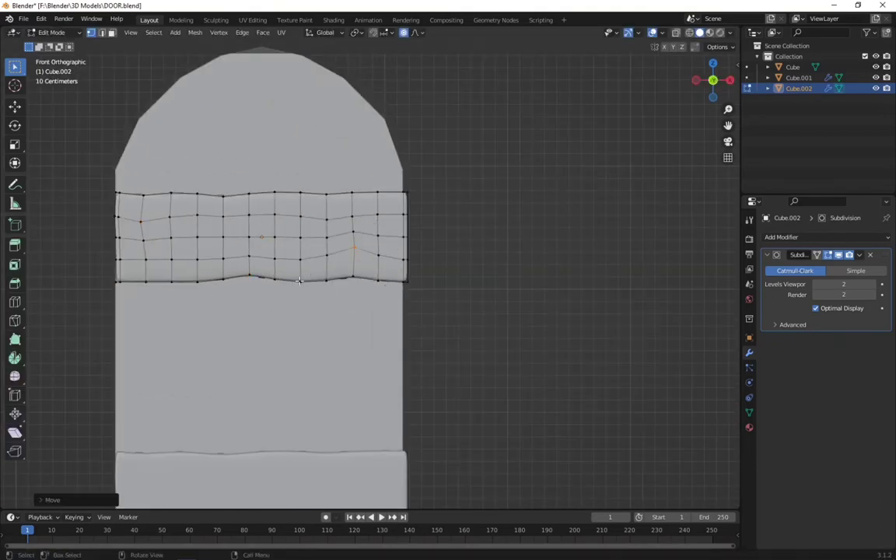
key("g")
left_click(308, 288)
left_click(146, 282)
key("g")
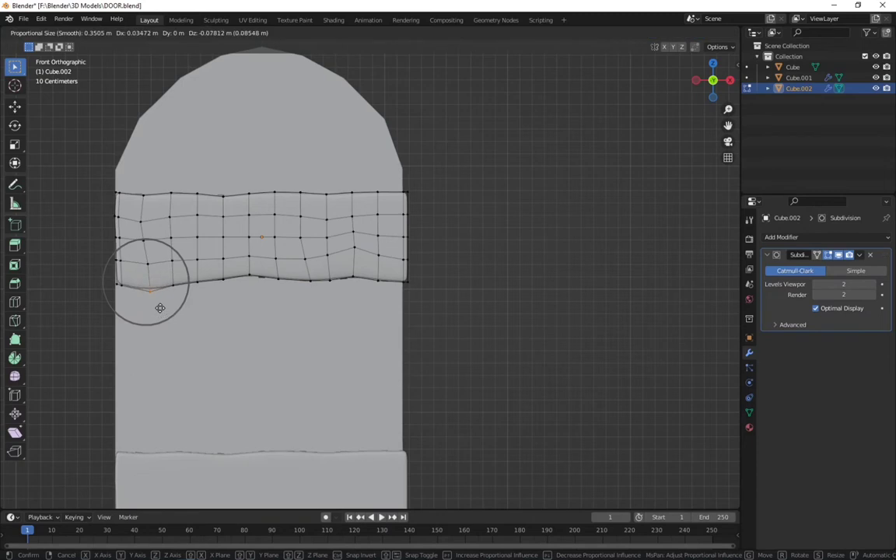
left_click(160, 310)
middle_click_drag(160, 309, 463, 340)
key("Tab")
scroll(414, 320, "down", 3)
middle_click_drag(414, 320, 375, 320)
Step: Save the file, then add a new cube and move it left of the door
key("KP_1")
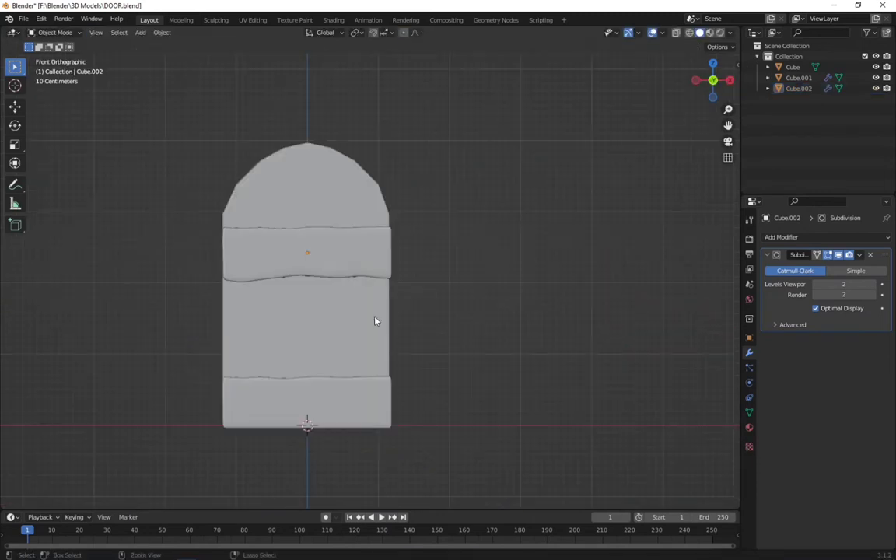
key("ctrl+s")
key("shift+a")
left_click(417, 331)
key("g")
left_click(242, 400)
Step: Shrink the small cube and move its vertices into a tapered wedge shape
key("s")
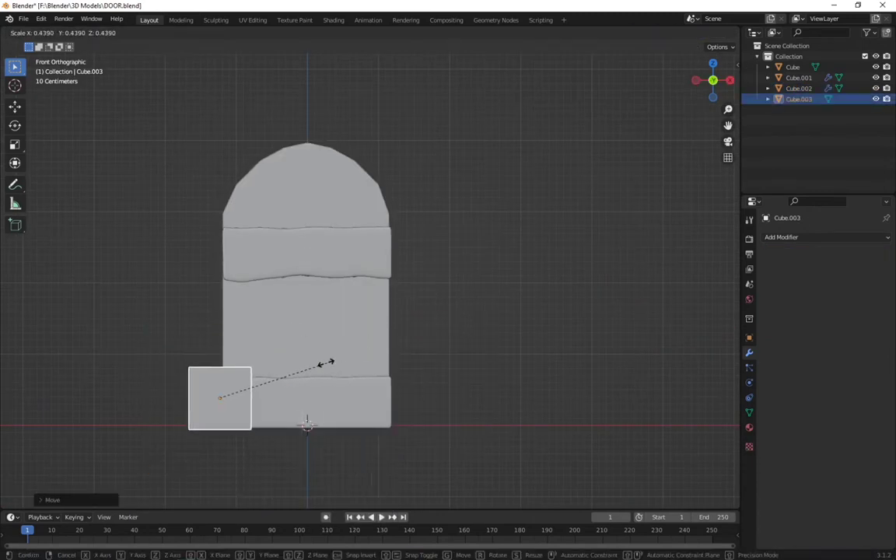
left_click(327, 360)
scroll(309, 349, "up", 2)
key("Tab")
middle_click_drag(309, 349, 370, 280, "shift")
left_click_drag(162, 284, 218, 343)
key("g")
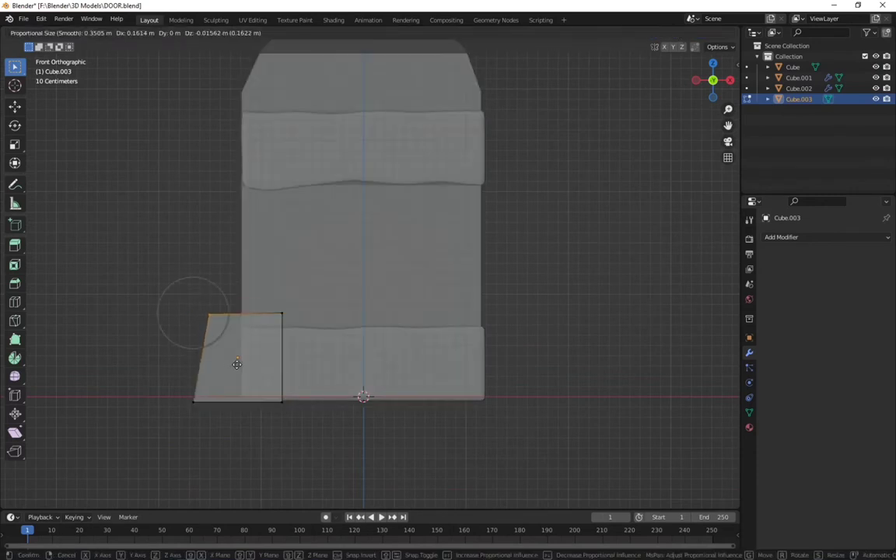
left_click(296, 351)
key("g")
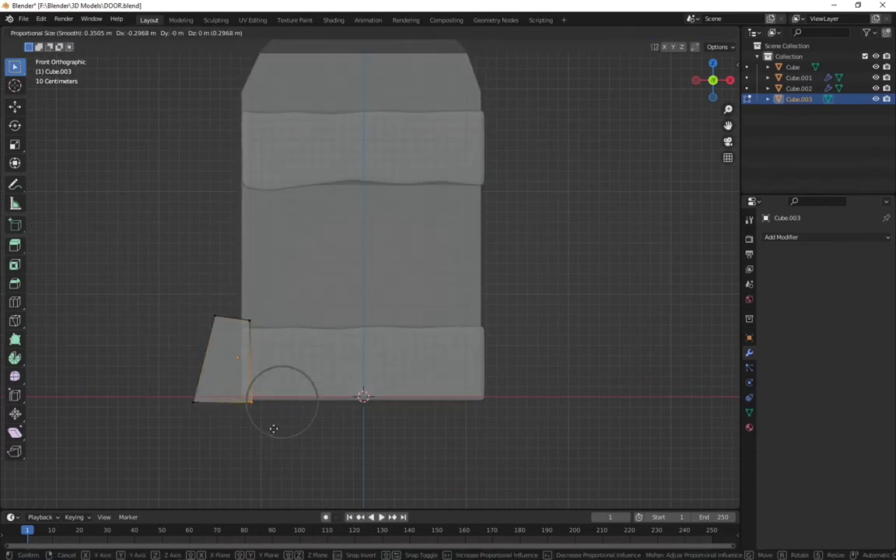
left_click(262, 348)
key("g")
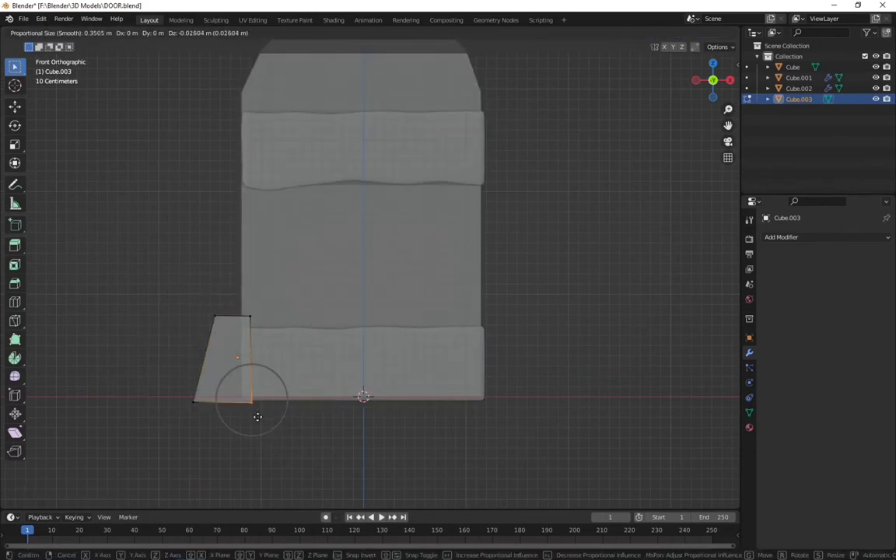
left_click(259, 411)
Step: Thin the wedge base stone along the X axis
key("Tab")
middle_click_drag(260, 406, 344, 414)
key("a")
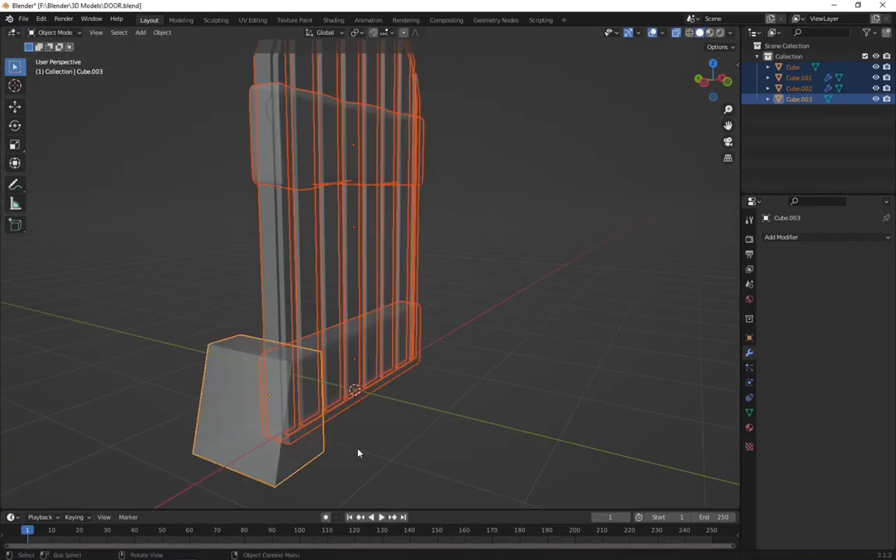
left_click(311, 448)
key("s")
key("x")
left_click(380, 434)
Step: From front view, add a cube and scale it into a square stone block left of the door
key("KP_1")
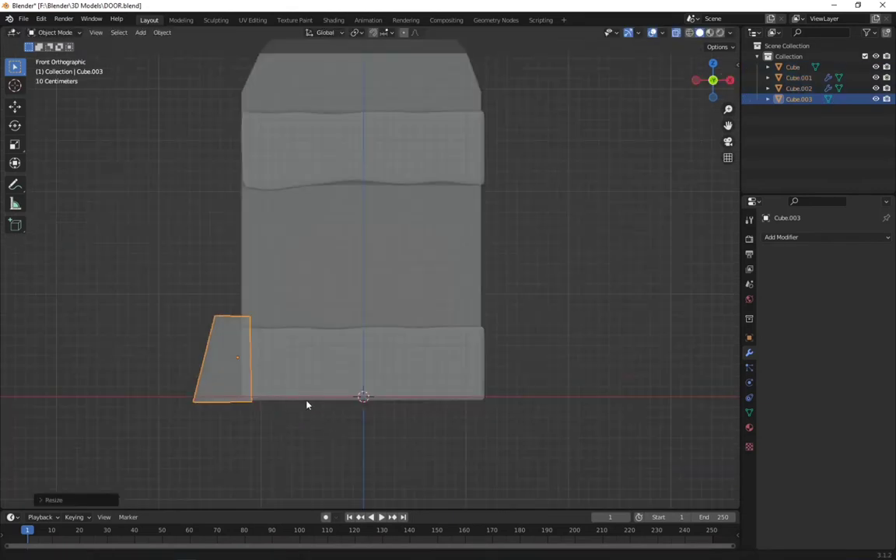
middle_click_drag(307, 405, 355, 474, "shift")
key("shift+a")
left_click(381, 356)
key("g")
left_click(395, 207)
key("s")
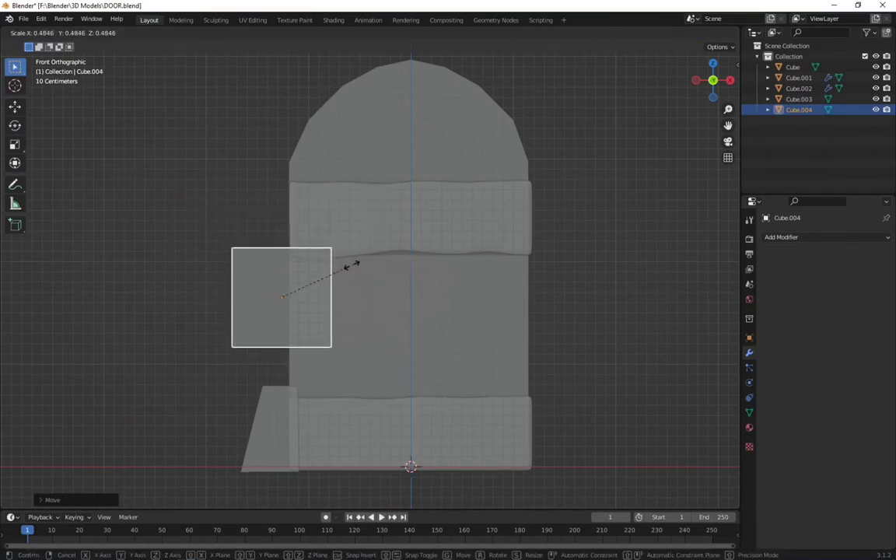
left_click(304, 346)
Step: Duplicate the stone block five times up the door's left edge to where the arch begins
key("shift+d")
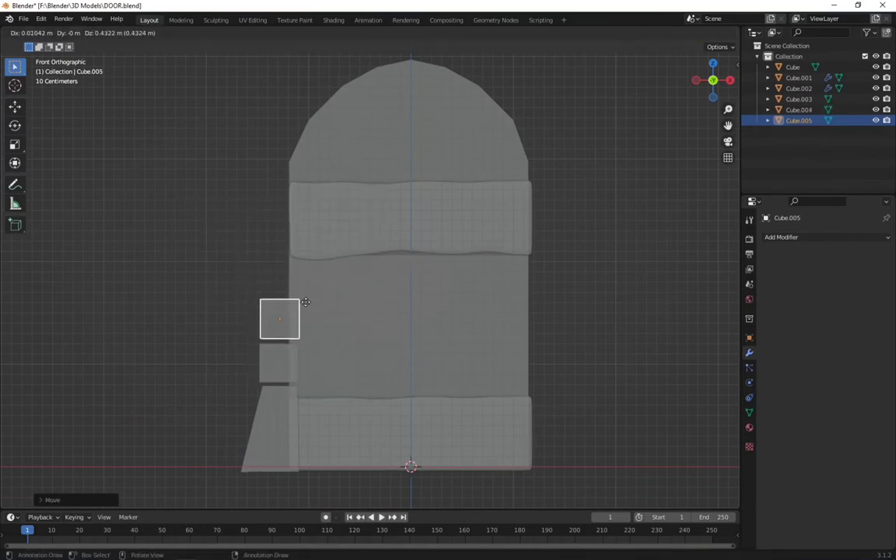
left_click(305, 306)
key("shift+d")
left_click(305, 261)
key("shift+d")
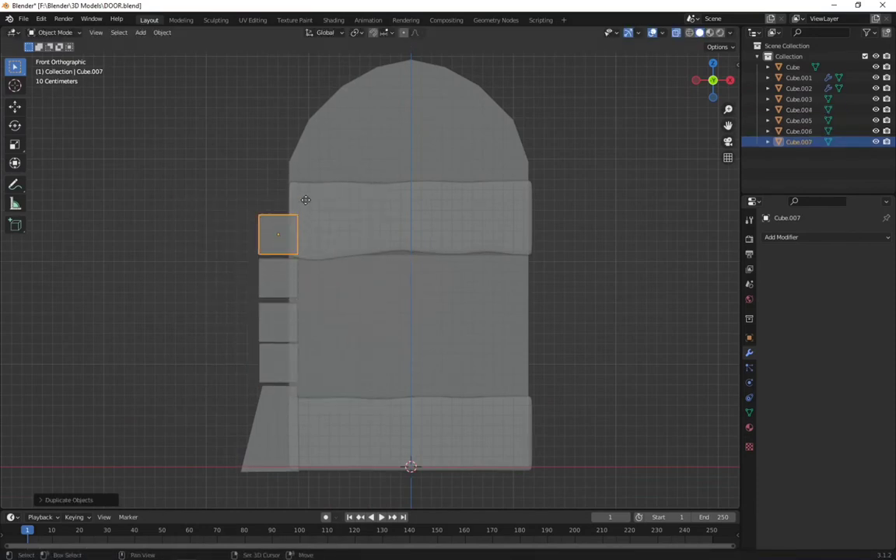
left_click(305, 200)
key("shift+d")
left_click(306, 160)
key("shift+d")
left_click(310, 131)
Step: Place more duplicated stones along the arch curve, then select the lowest stone block for editing
key("shift+d")
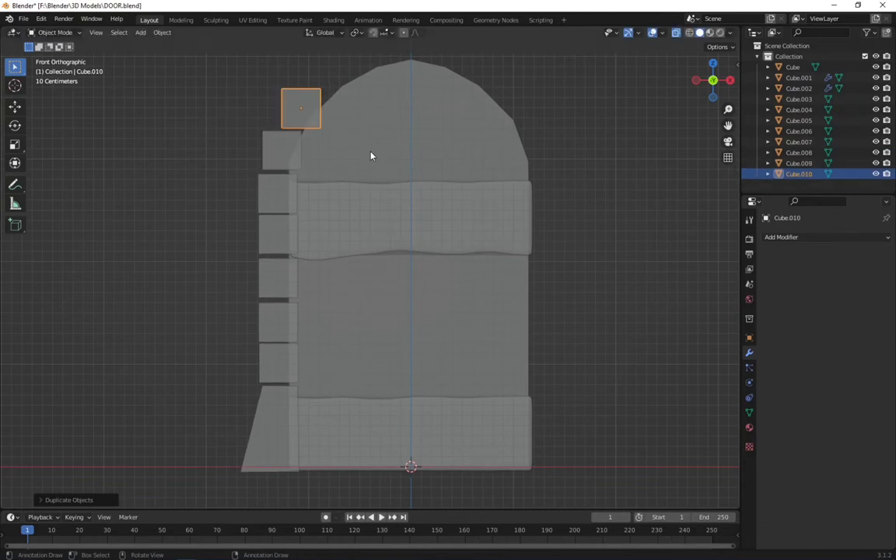
middle_click_drag(370, 156, 331, 241, "shift")
key("shift+s")
key("shift+d")
left_click(386, 268)
key("shift+d")
left_click(430, 254)
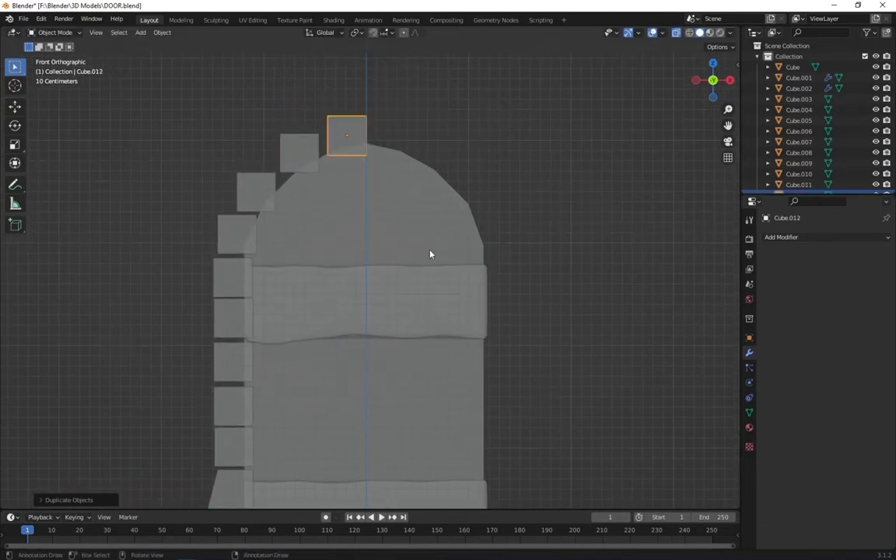
middle_click_drag(430, 255, 260, 385, "shift")
scroll(260, 386, "up", 3)
left_click(214, 372)
key("Tab")
Step: Reshape the lowest stone block by moving its left vertices and skewing its bottom-right corner
left_click_drag(156, 319, 176, 420)
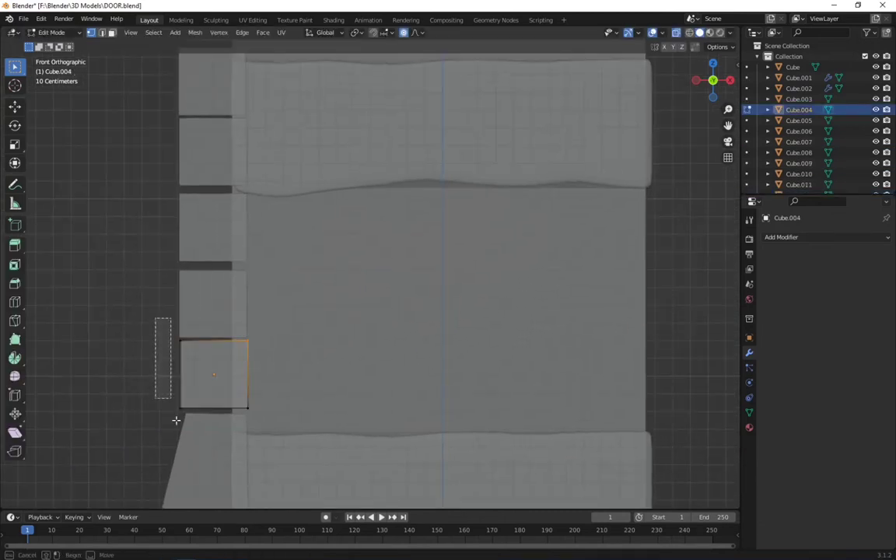
key("g")
left_click(234, 420)
left_click(248, 409)
key("g")
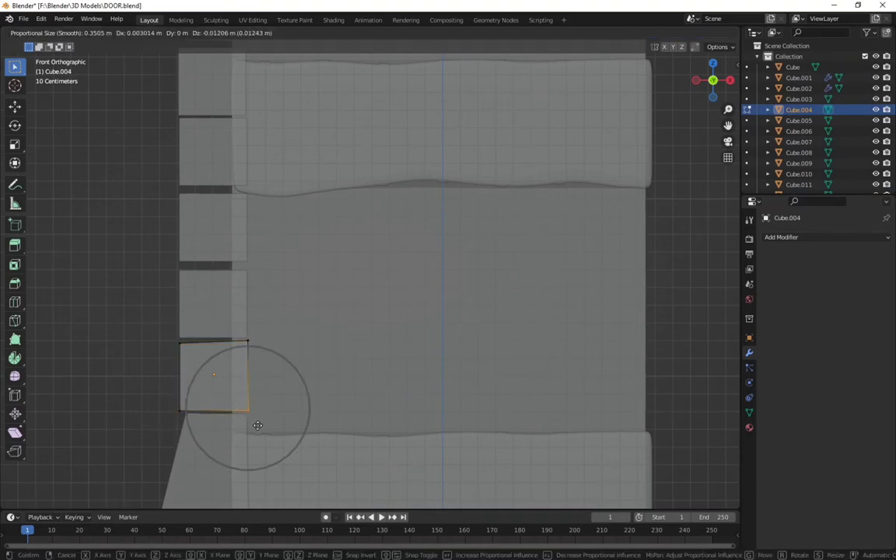
left_click(258, 425)
key("Tab")
Step: Shift the left and right sides of the second stone block
left_click(221, 303)
key("Tab")
left_click_drag(160, 249, 190, 354)
key("g")
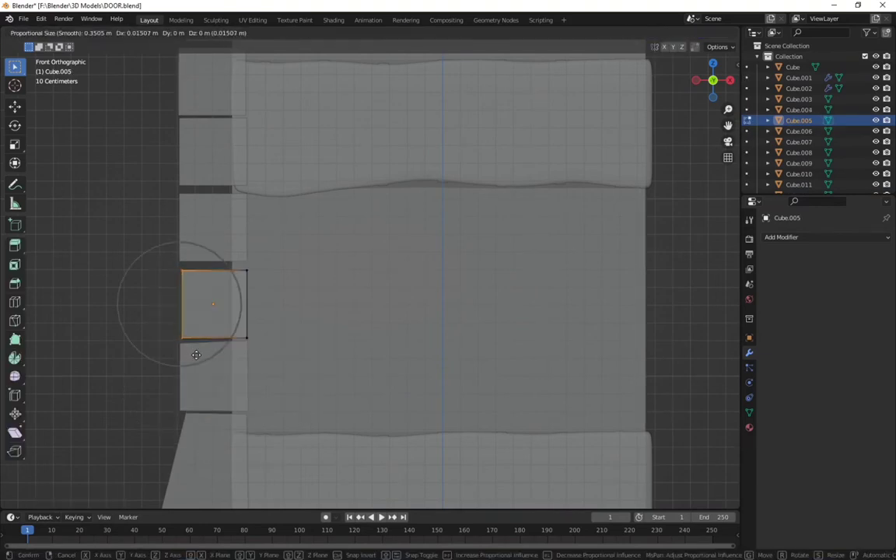
left_click_drag(227, 261, 269, 364)
key("Tab")
Step: Narrow the third stone block's bottom edge with proportional falloff
left_click(214, 253)
key("Tab")
left_click_drag(161, 249, 256, 296)
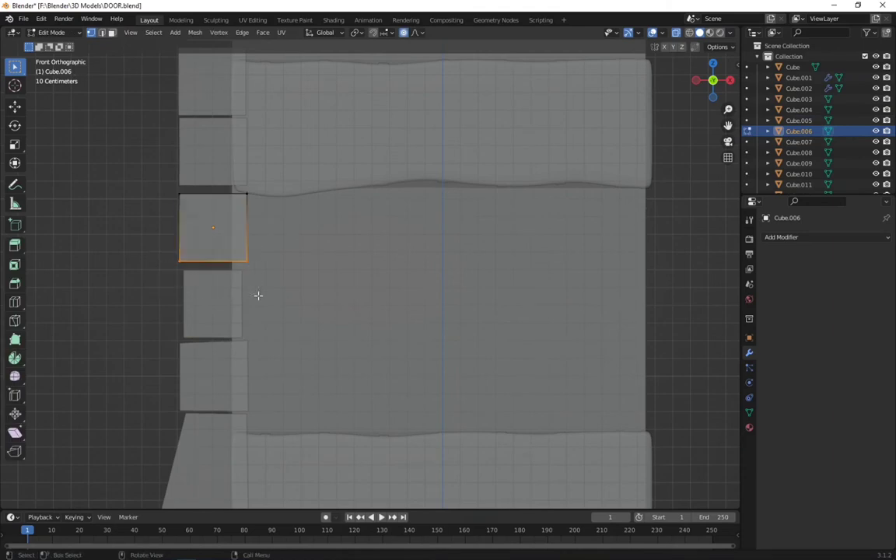
key("g")
left_click(284, 309)
left_click_drag(152, 167, 248, 223)
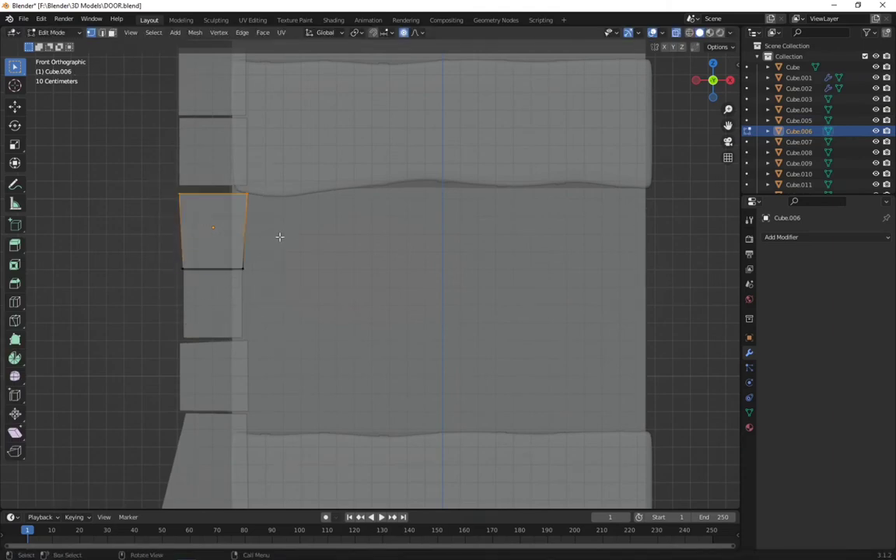
key("Tab")
Step: Tilt the fourth stone block's bottom and top edges
left_click(218, 152)
key("Tab")
left_click_drag(160, 160, 270, 200)
key("g")
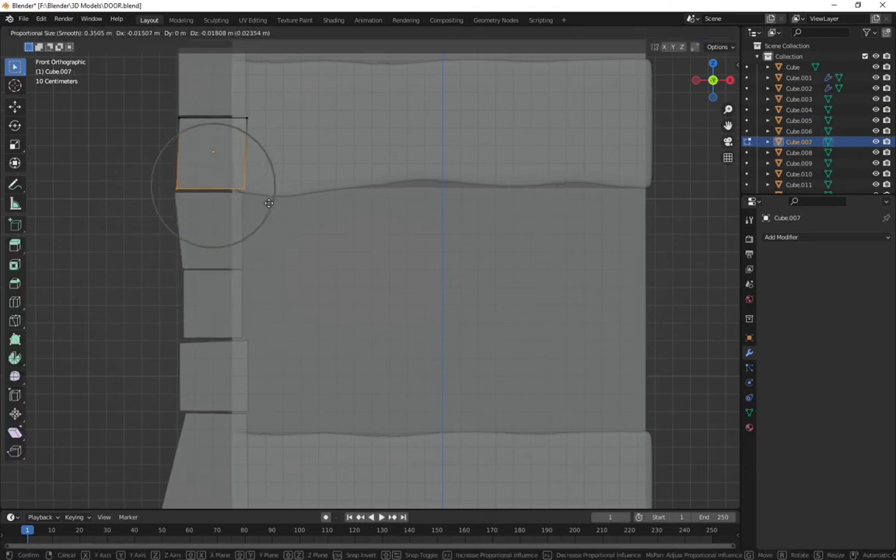
left_click(268, 203)
left_click_drag(170, 88, 253, 129)
key("g")
left_click(276, 164)
middle_click_drag(276, 165, 298, 274, "shift")
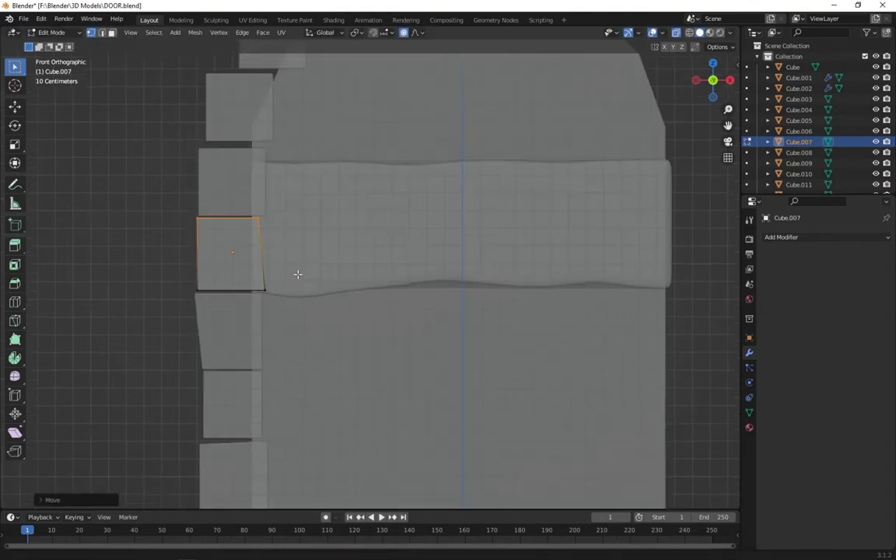
Step: Shift the next stone block's top-left corner with proportional falloff
key("Tab")
left_click(232, 179)
key("Tab")
left_click(268, 216)
left_click(201, 145)
key("g")
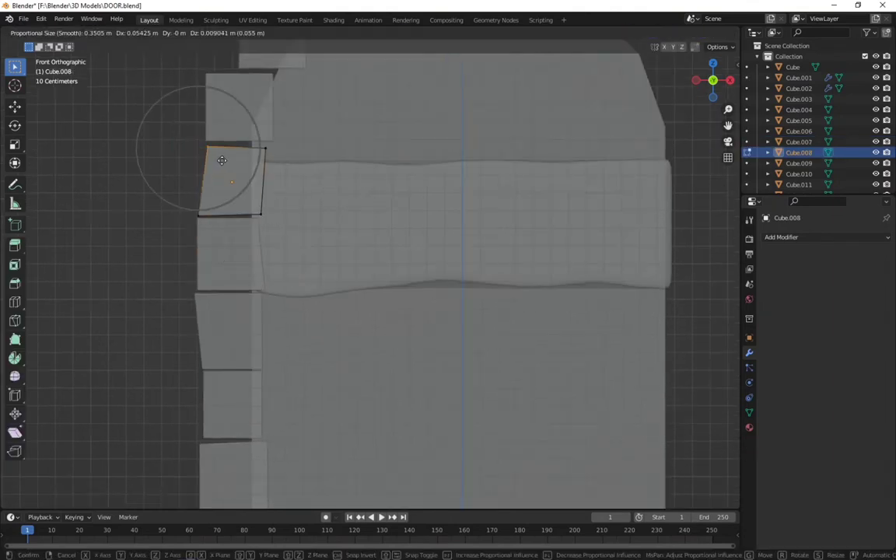
key("Tab")
Step: Move Cube.009's corners so it sits against the arch curve
middle_click_drag(316, 260, 322, 362, "shift")
left_click(245, 210)
key("Tab")
left_click(278, 249)
key("g")
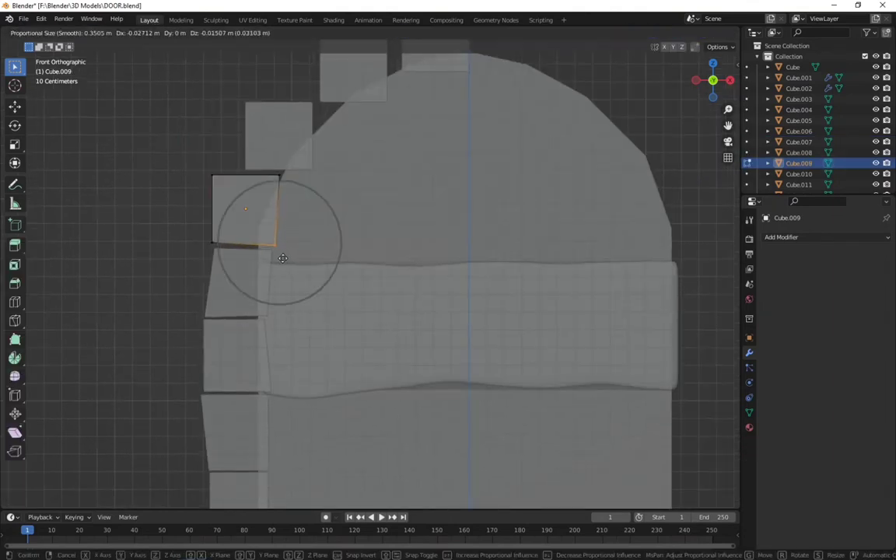
left_click(283, 257)
left_click(278, 178)
key("g")
left_click(240, 203)
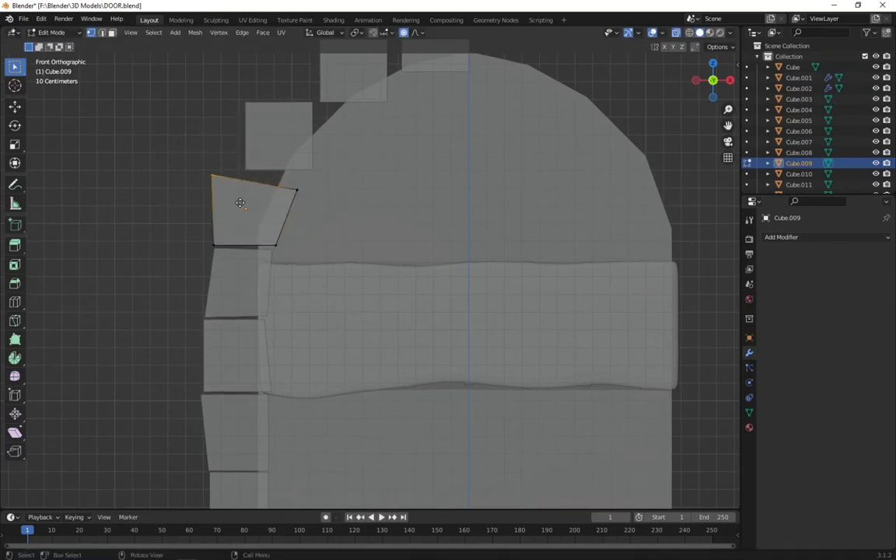
key("g")
Step: Reshape Cube.010's bottom-right and top-left corners to follow the arch
left_click(265, 199)
left_click(279, 137)
key("Tab")
left_click(311, 169)
key("g")
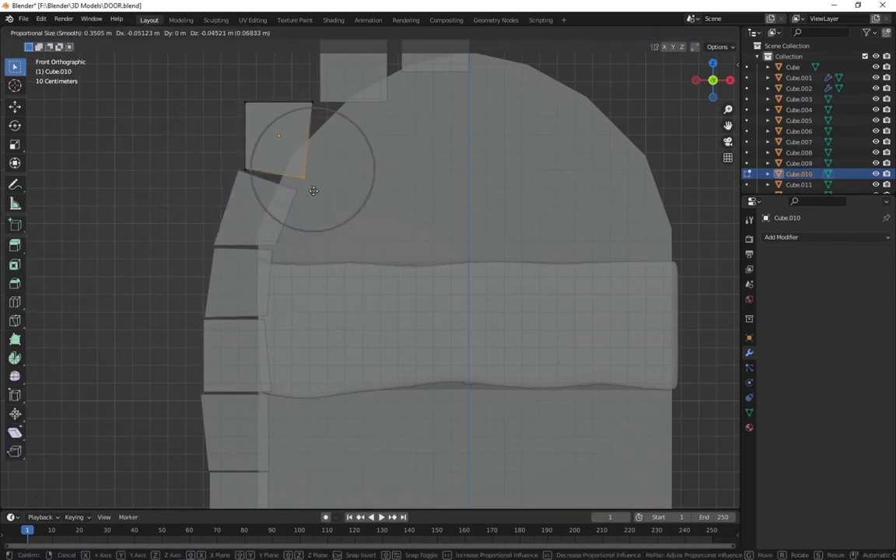
left_click(342, 138)
left_click(245, 102)
key("g")
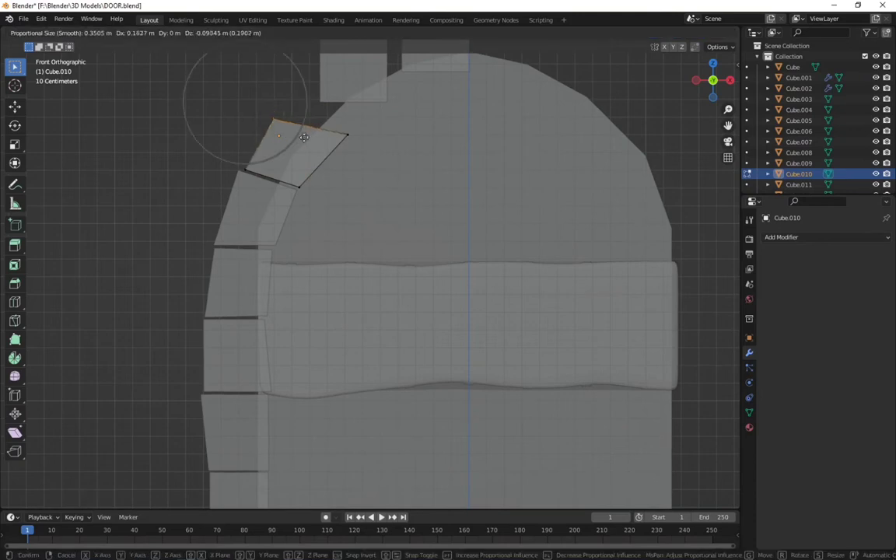
left_click(240, 155)
key("g")
Step: Save the door file
left_click(365, 160)
key("Tab")
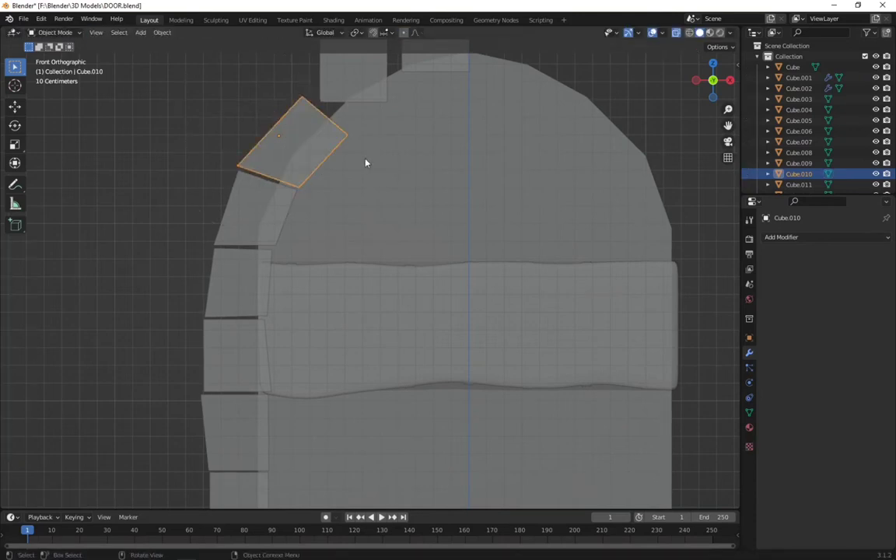
key("ctrl+s")
middle_click_drag(366, 160, 296, 194, "shift")
Step: Move Cube.011's bottom-left and top corners into line with the arch
left_click(306, 168)
key("Tab")
key("g")
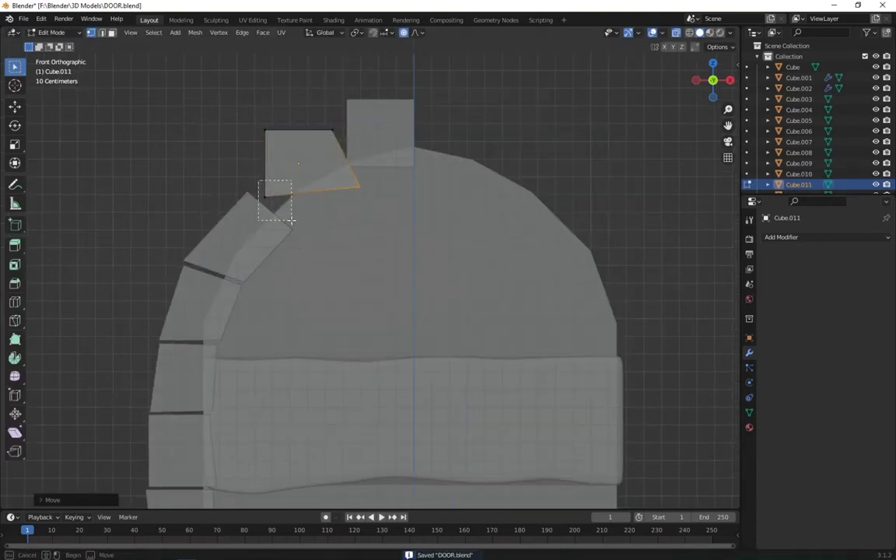
left_click(286, 146)
key("g")
left_click(326, 125)
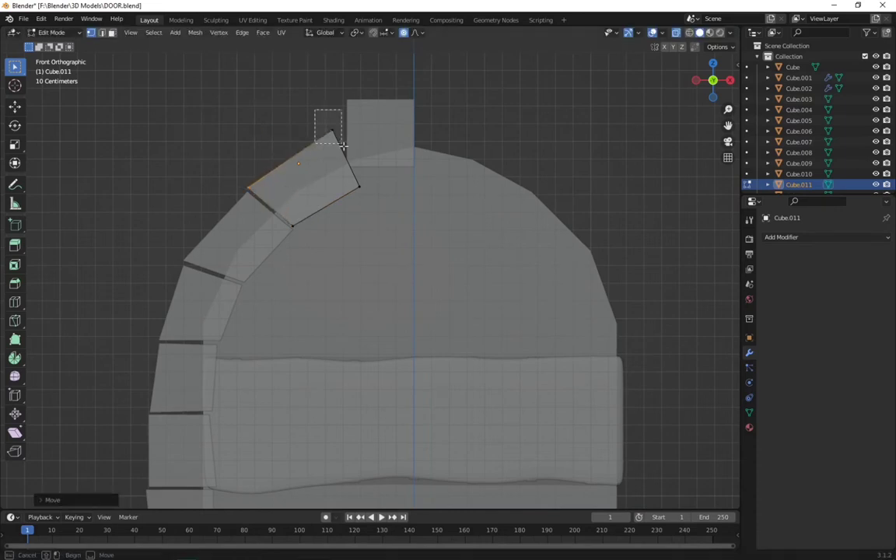
left_click_drag(343, 166, 366, 203)
key("g")
left_click(352, 191)
Step: Reshape the top stone Cube.012's corners to close the arch at its peak
key("Tab")
left_click(380, 133)
key("Tab")
key("g")
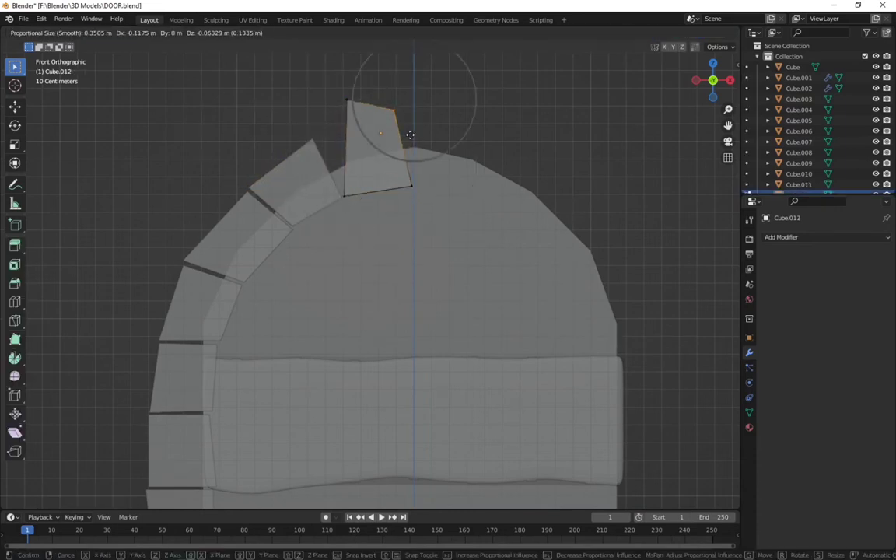
left_click(417, 141)
left_click(345, 102)
key("g")
left_click(337, 157)
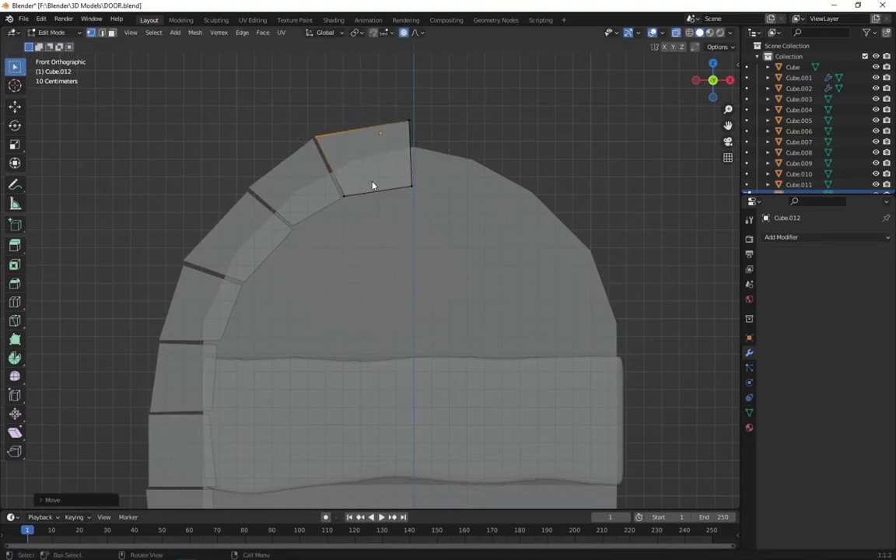
key("Tab")
mouse_move(334, 162)
middle_mouse_down()
mouse_move(490, 186)
mouse_move(427, 203)
middle_mouse_up()
scroll(427, 202, "up", 2)
Step: Add the bottom stone to the selection and join all the arch stones into one object
scroll(392, 240, "down", 3)
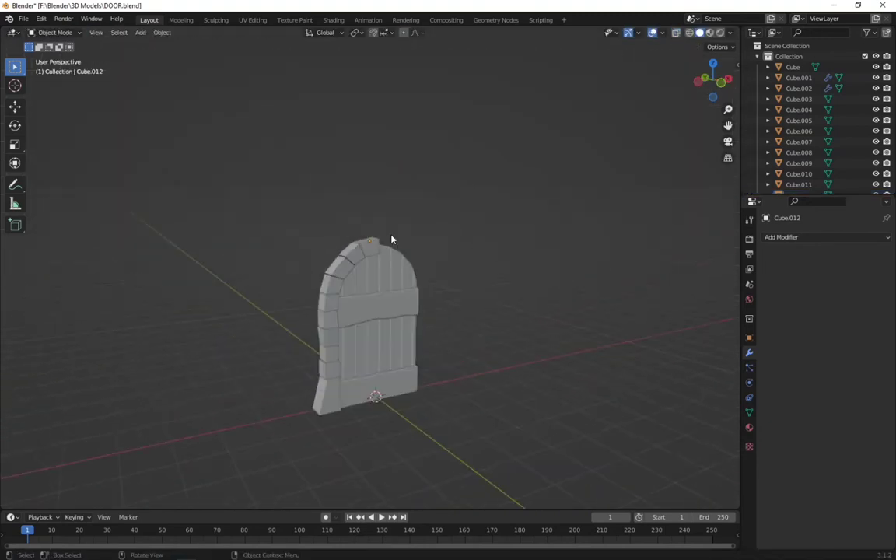
left_click(330, 394, "shift")
middle_click_drag(330, 394, 339, 274)
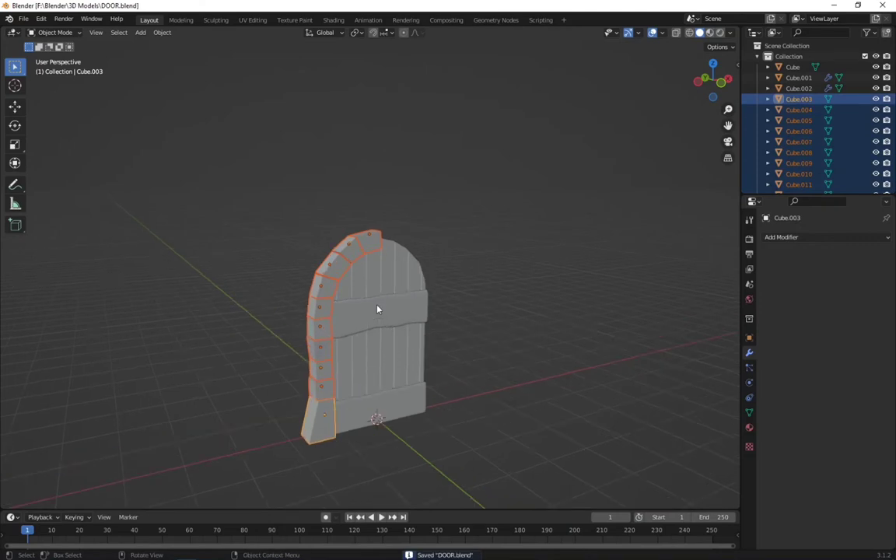
scroll(339, 274, "up", 2)
key("ctrl+j")
middle_click_drag(326, 222, 339, 239)
scroll(340, 239, "up", 1)
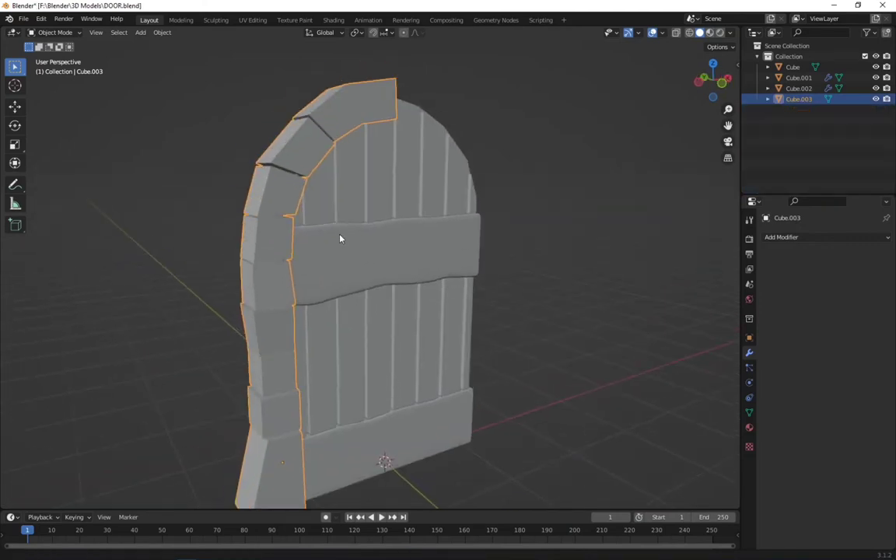
Step: Show the sidebar, check Preferences for the 'ocd' add-on, and reselect the joined stones
key("n")
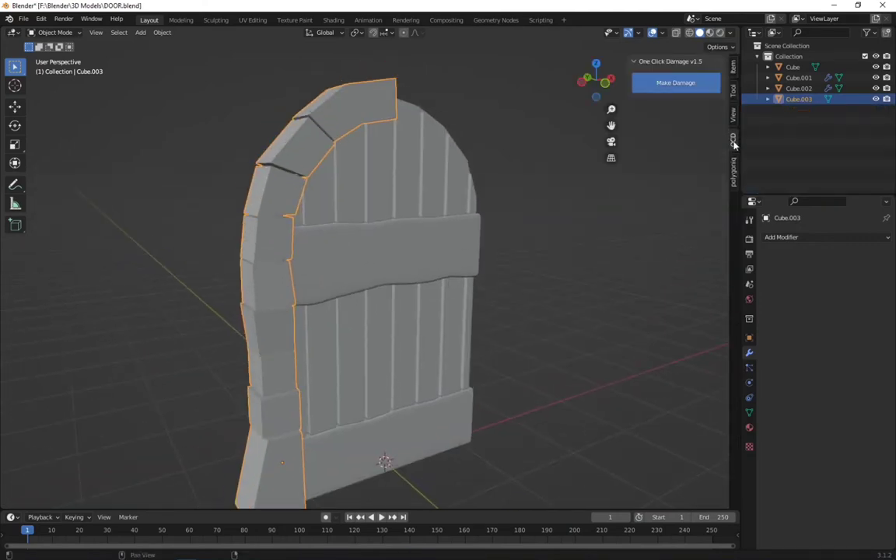
left_click(671, 244)
left_click(41, 19)
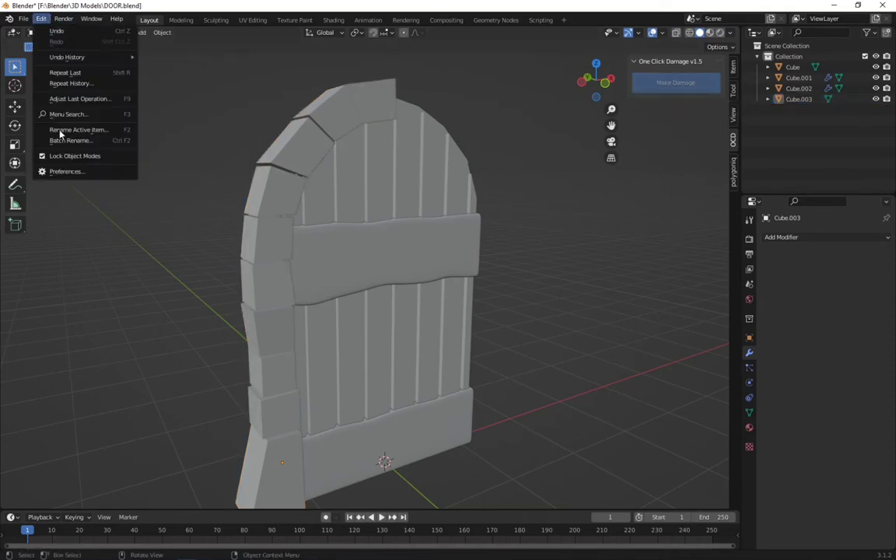
left_click(63, 172)
type("oc")
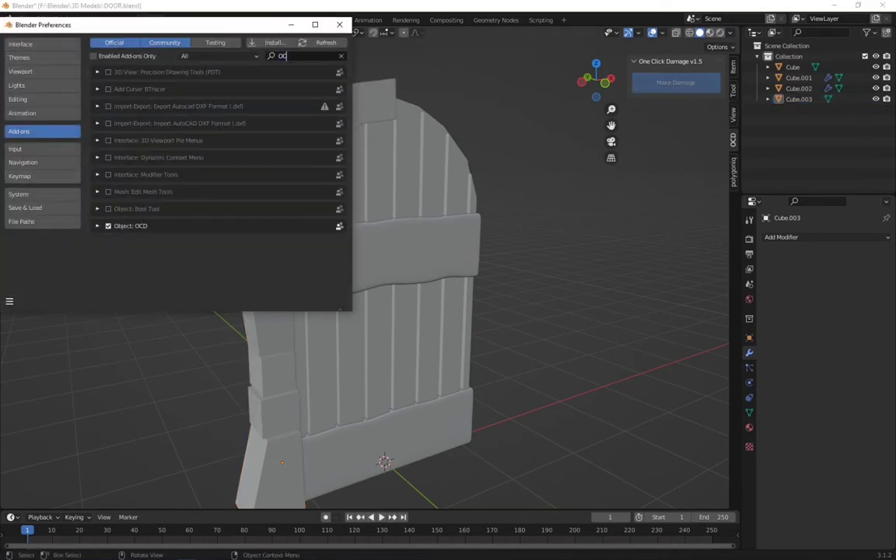
type("d")
key("Escape")
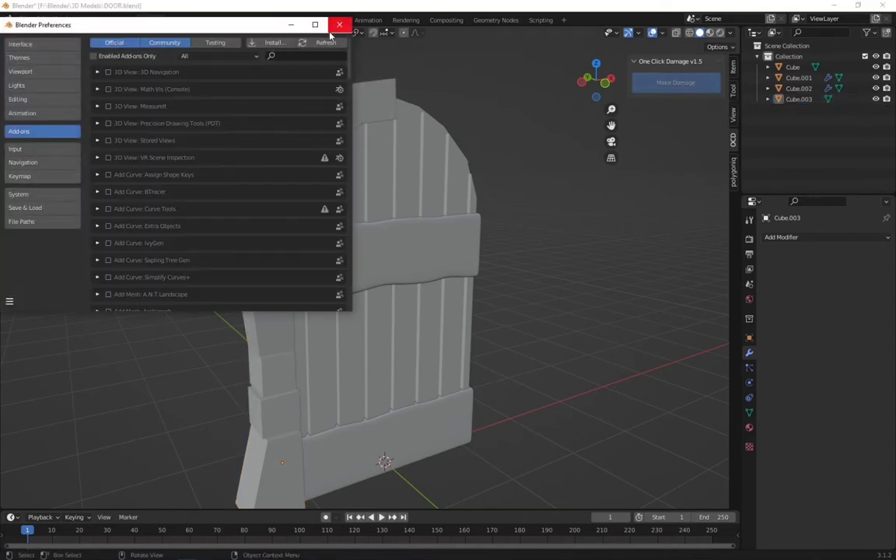
left_click(331, 30)
left_click(312, 197)
Step: Apply One Click Damage to the arch with Clouds noise and damage scale 0
left_click(675, 82)
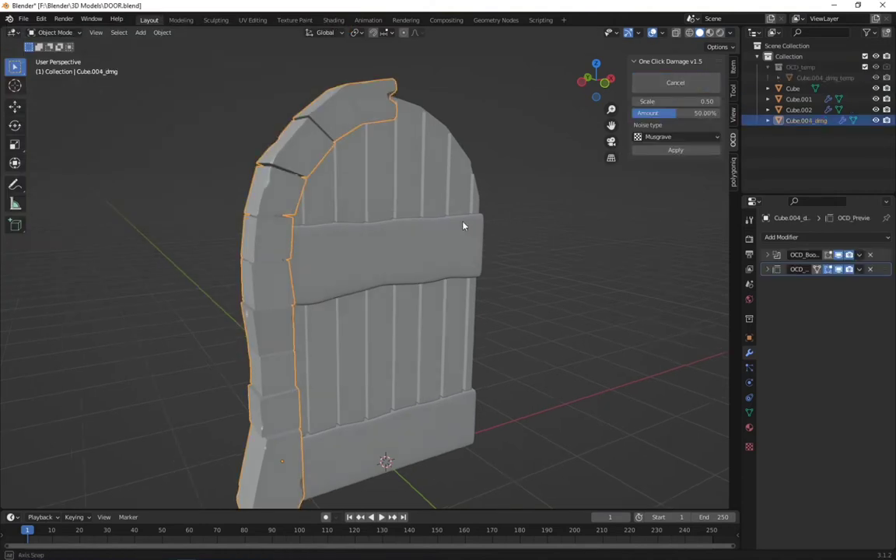
scroll(467, 224, "up", 3)
mouse_move(671, 113)
left_mouse_down()
mouse_move(688, 113)
mouse_move(622, 101)
left_mouse_up()
left_click(681, 137)
left_click(658, 172)
mouse_move(557, 206)
middle_mouse_down()
mouse_move(588, 196)
mouse_move(497, 193)
mouse_move(614, 187)
mouse_move(591, 183)
middle_mouse_up()
Step: Try Magic, Stucci, Noise and Wood noise, settle on Clouds at 41.67%, and save
left_click(657, 137)
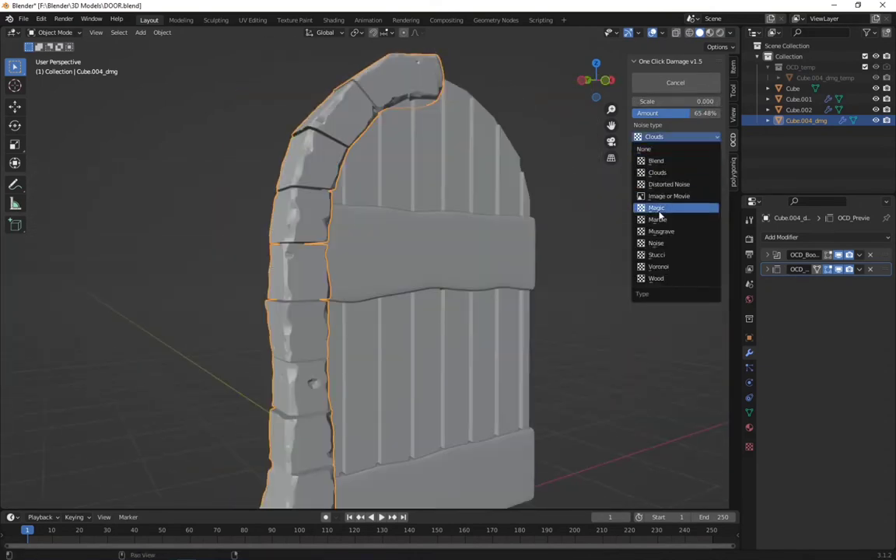
left_click(657, 209)
left_click(674, 136)
left_click(656, 254)
left_click(683, 137)
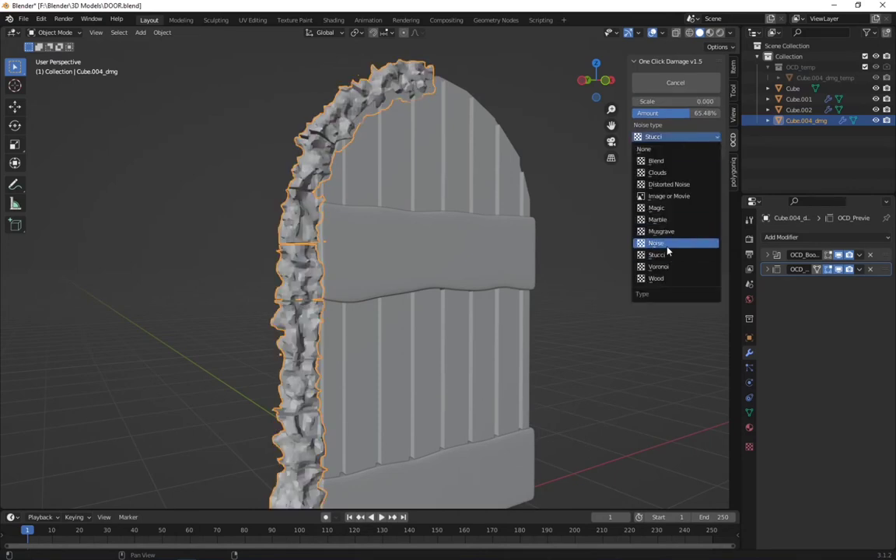
left_click(667, 247)
left_click(675, 137)
left_click(657, 278)
left_click(675, 137)
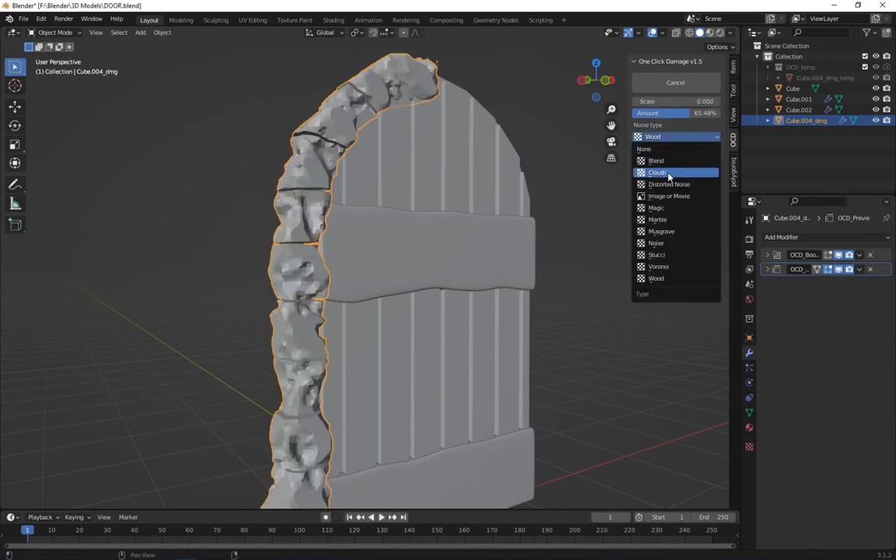
left_click(668, 173)
left_click_drag(661, 113, 634, 113)
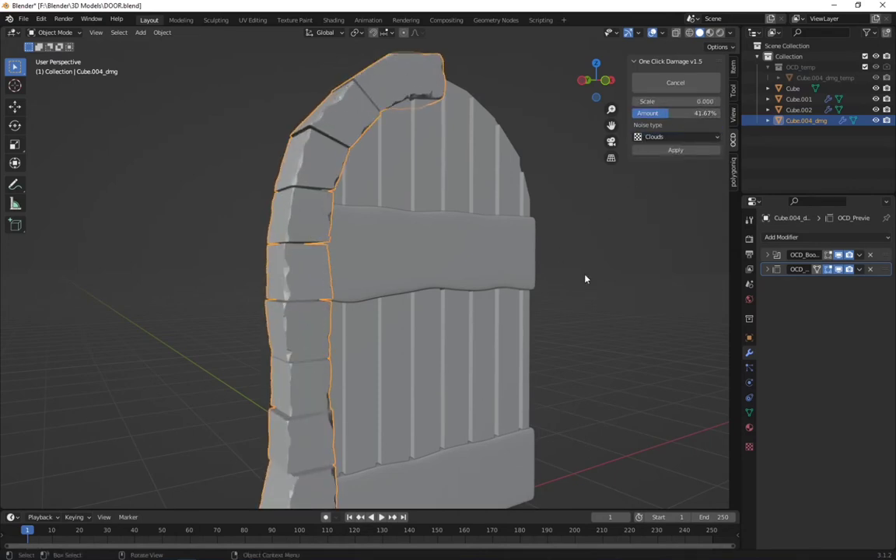
mouse_move(586, 278)
middle_mouse_down()
mouse_move(518, 295)
mouse_move(364, 250)
middle_mouse_up()
key("ctrl+s")
Step: Add a Mirror modifier to the arch with Cube.002 as the mirror object
left_click(781, 237)
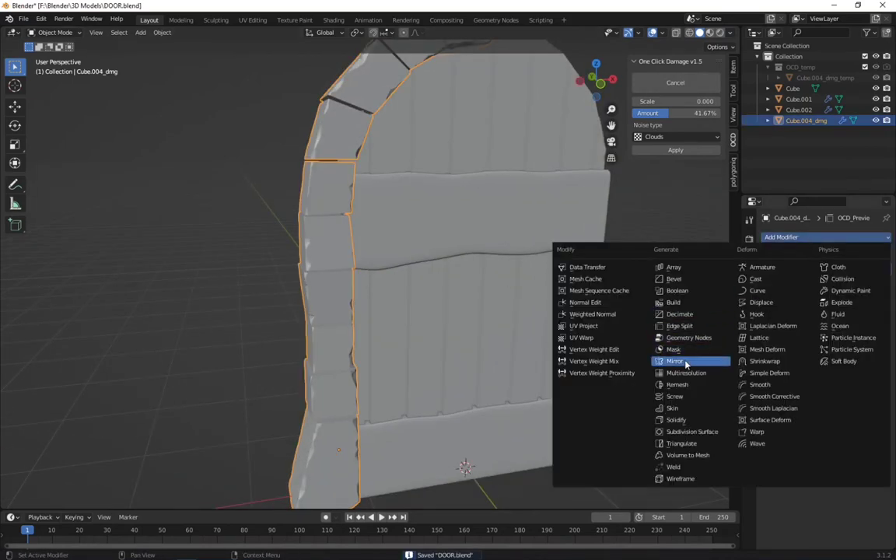
left_click(675, 361)
left_click(869, 340)
left_click(480, 242)
mouse_move(676, 320)
middle_mouse_down()
mouse_move(608, 320)
mouse_move(627, 382)
mouse_move(670, 314)
mouse_move(600, 316)
mouse_move(531, 348)
middle_mouse_up()
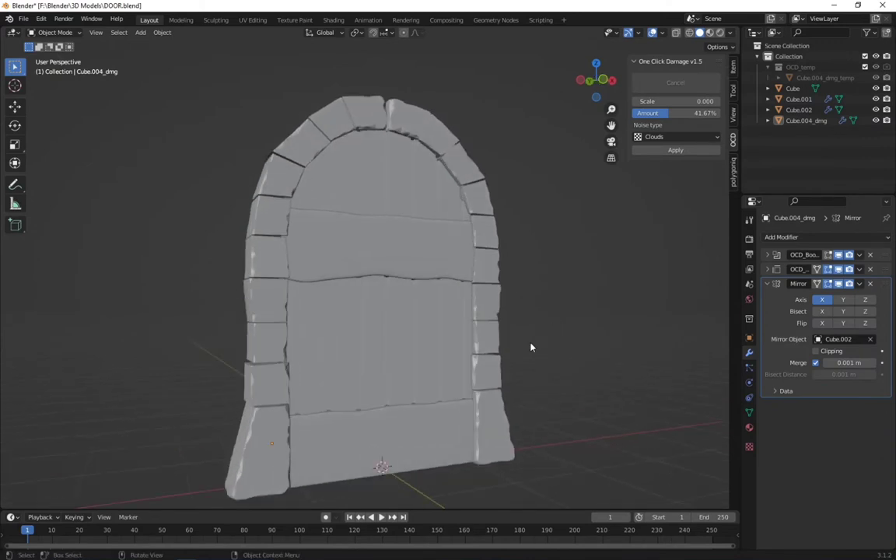
key("KP_1")
scroll(399, 366, "up", 2)
key("shift+a")
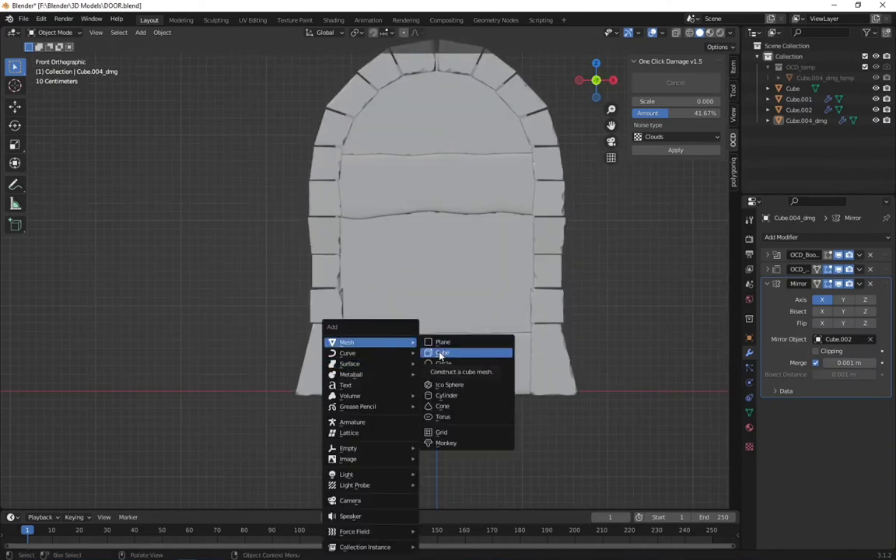
Step: Add a plane rotated upright (rx90), shrunk and placed on the lower-left stone
left_click(441, 345)
type("rx")
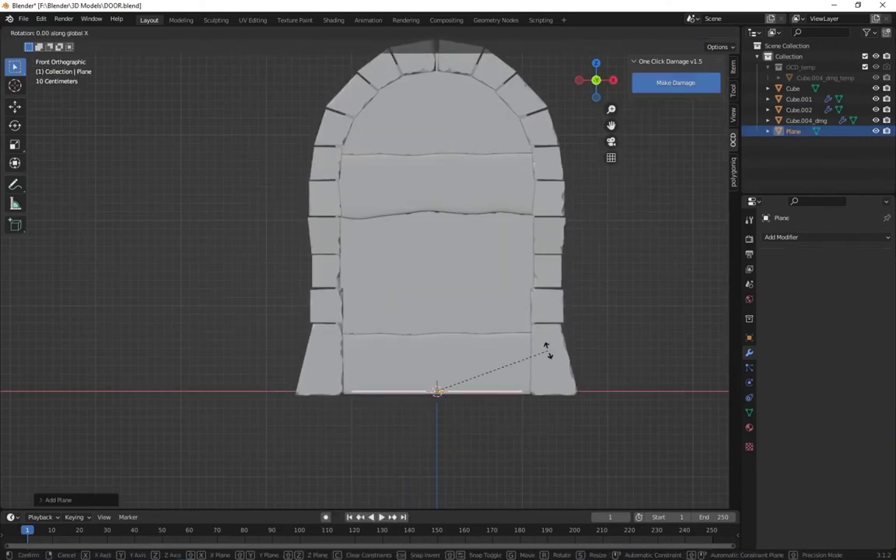
type("90")
key("Return")
key("s")
left_click(500, 399)
key("g")
left_click(387, 366)
key("s")
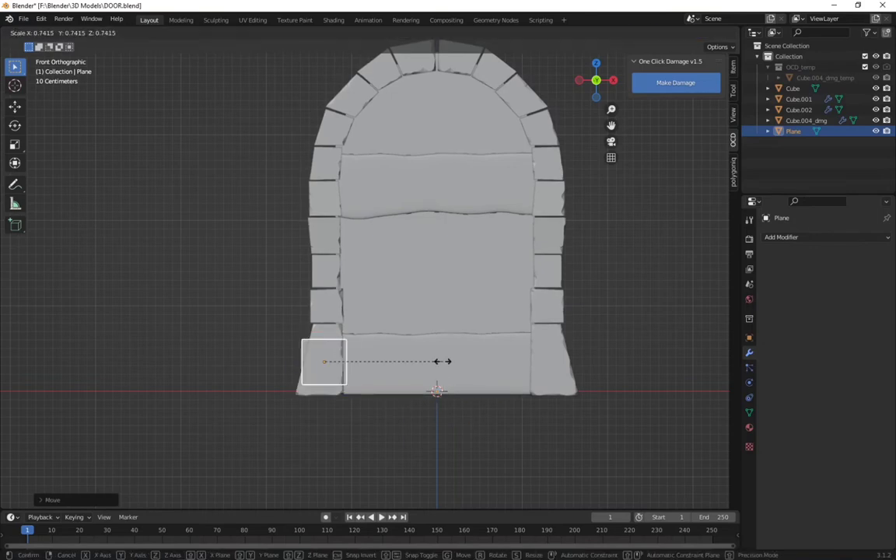
left_click(389, 373)
Step: Rotate the plane 45° into a diamond, resize it, and rest it on the stone's face
scroll(315, 370, "up", 3)
type("r4")
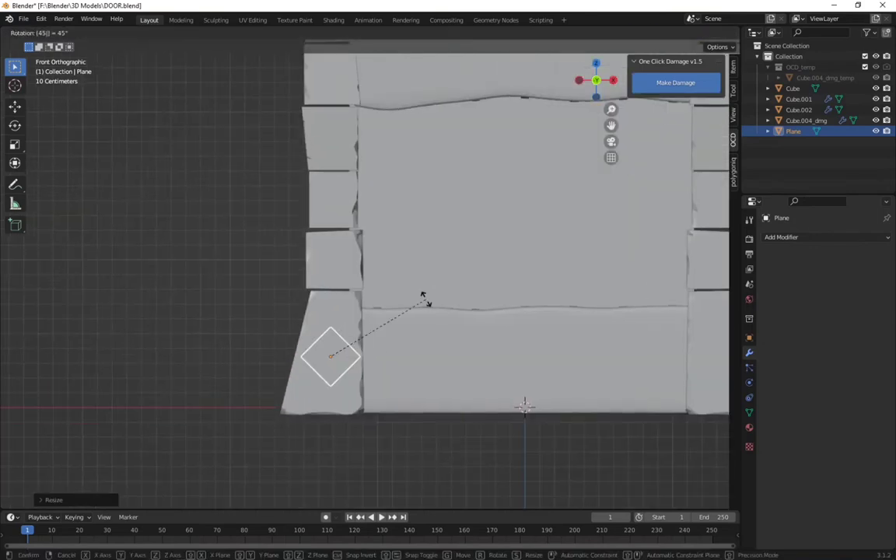
key("Return")
key("s")
left_click(393, 333)
middle_click_drag(394, 336, 410, 302)
key("g")
key("y")
left_click(487, 337)
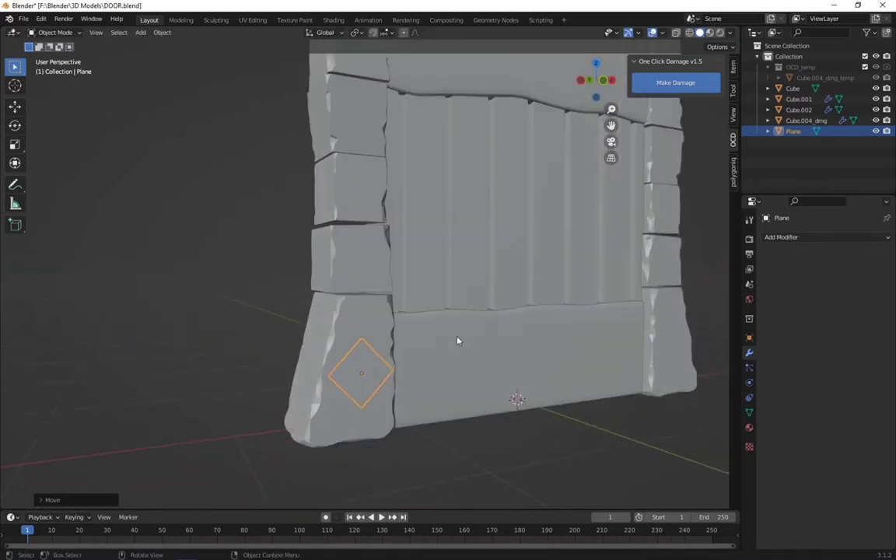
Step: Inset the diamond and delete its inner face to leave a frame, resized vertically
key("Tab")
key("i")
left_click(471, 329)
key("x")
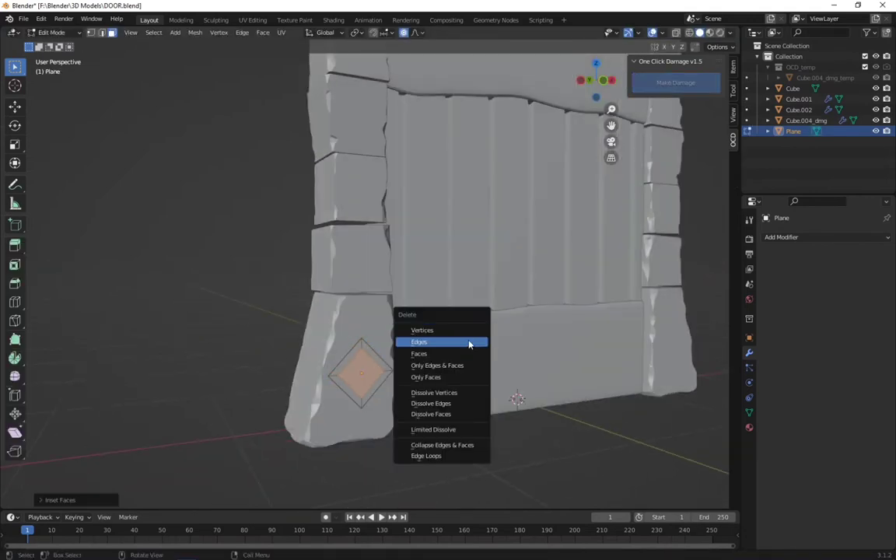
left_click(422, 355)
middle_click_drag(422, 360, 472, 362)
key("s")
key("z")
left_click(404, 383)
key("Tab")
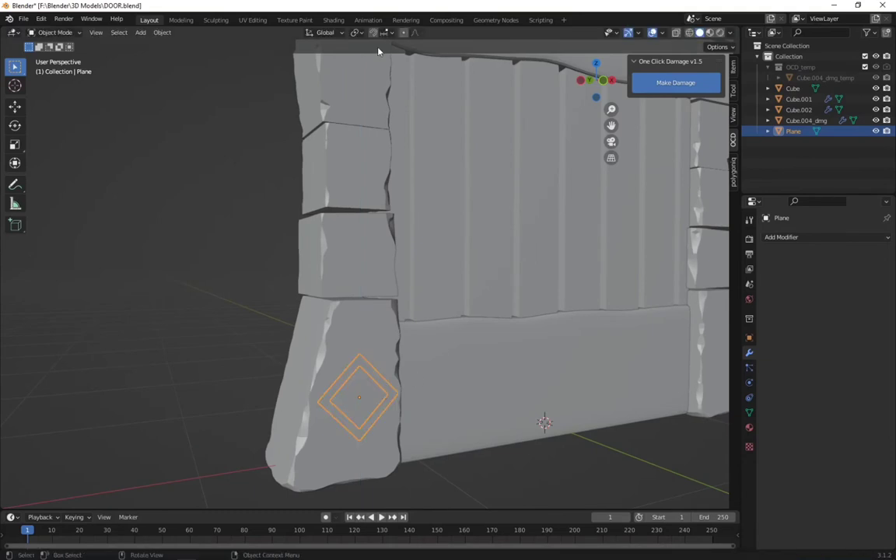
Step: Flatten the diamond along Z and inset another frame border into it
key("s")
key("z")
key("z")
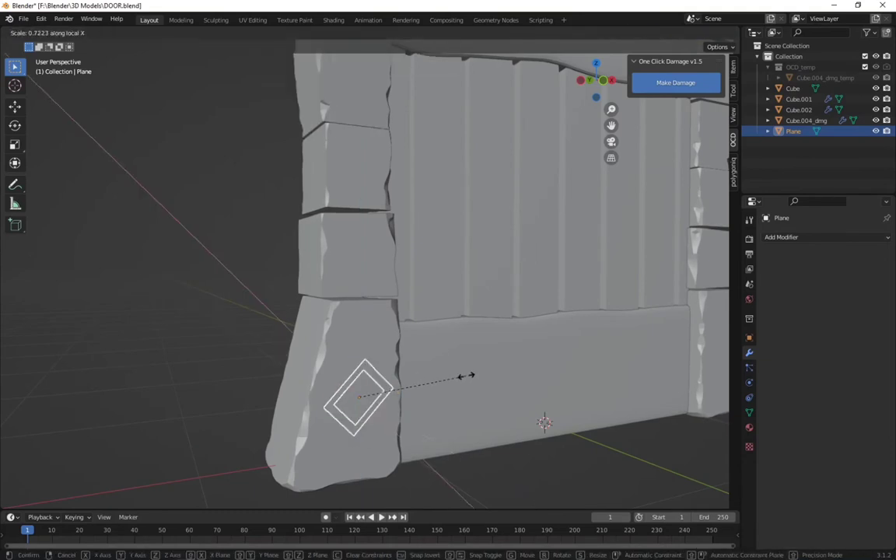
left_click(475, 374)
key("Tab")
left_click(325, 32)
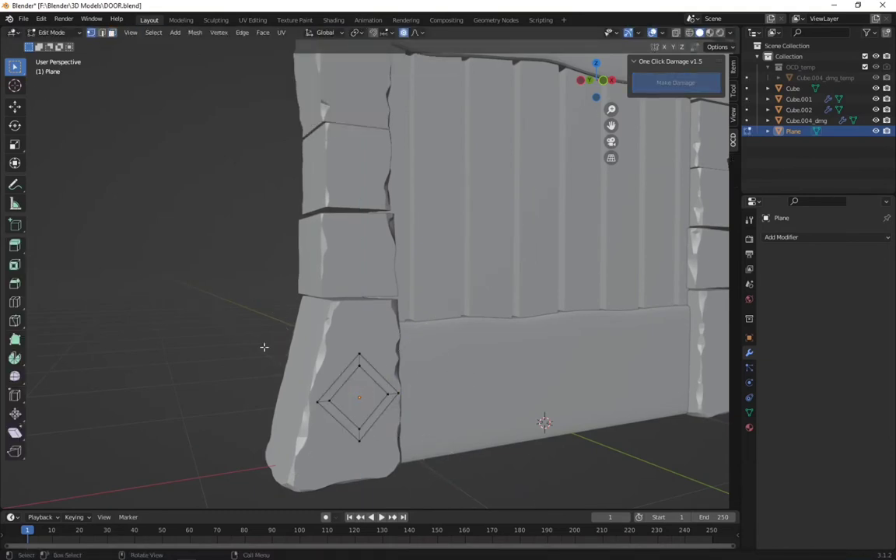
key("s")
key("z")
left_click(418, 439)
middle_click_drag(418, 440, 440, 435)
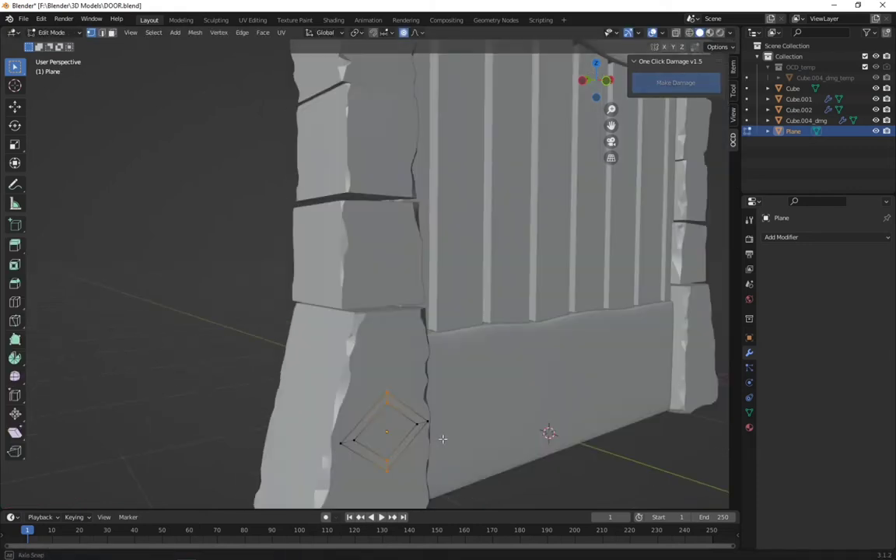
key("i")
left_click(448, 440)
key("Tab")
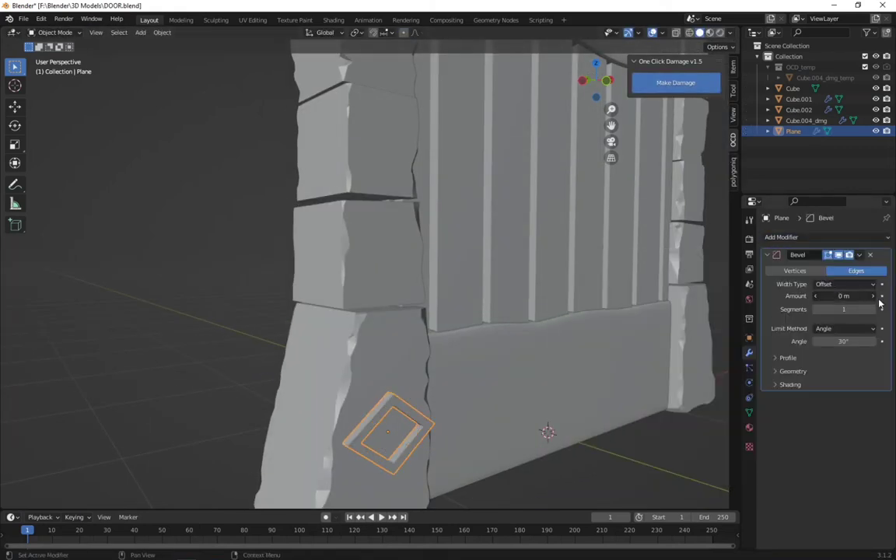
Step: From the front view, shrink the diamond plane evenly
middle_click_drag(451, 405, 489, 409)
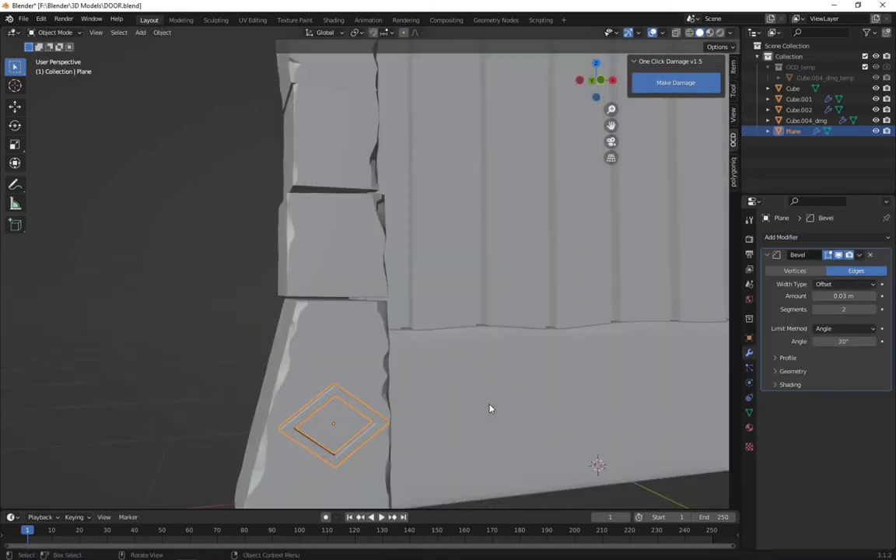
key("KP_3")
key("KP_1")
key("Tab")
key("s")
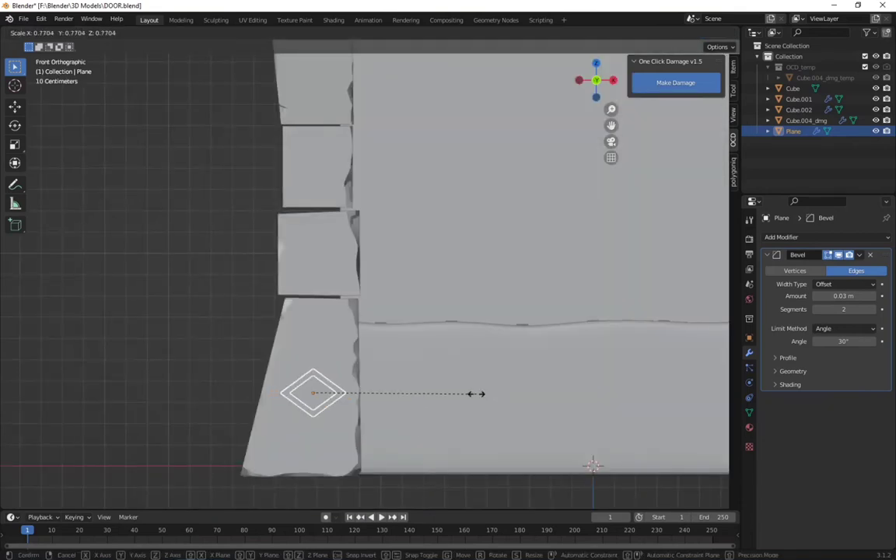
left_click(474, 393)
scroll(326, 406, "up", 2)
scroll(282, 391, "up", 2)
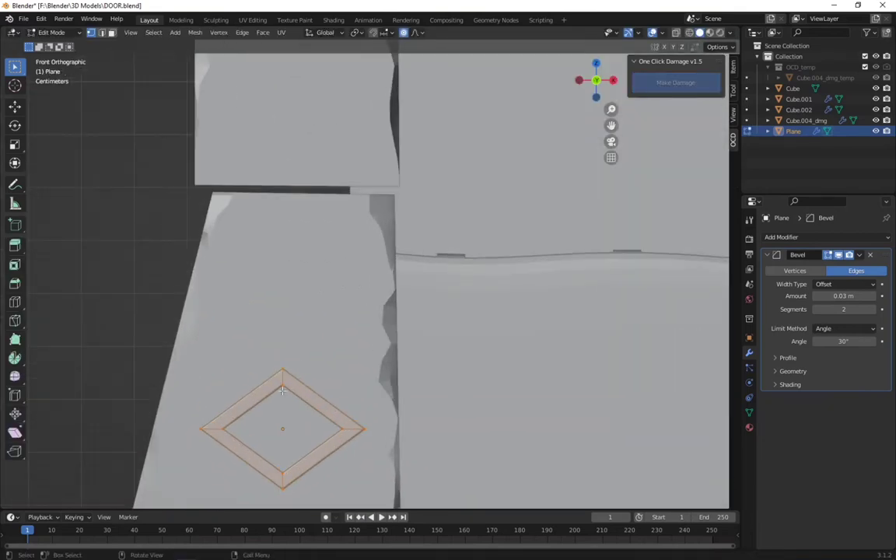
Step: With X-ray on, shrink the diamond's inner edge loop and save the file
left_click(677, 34)
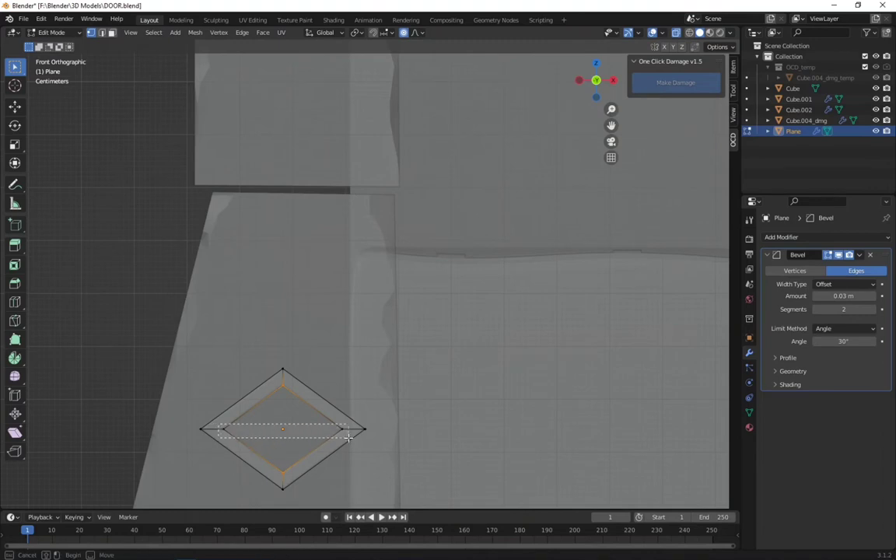
left_click_drag(348, 438, 356, 438)
key("c")
key("Escape")
key("s")
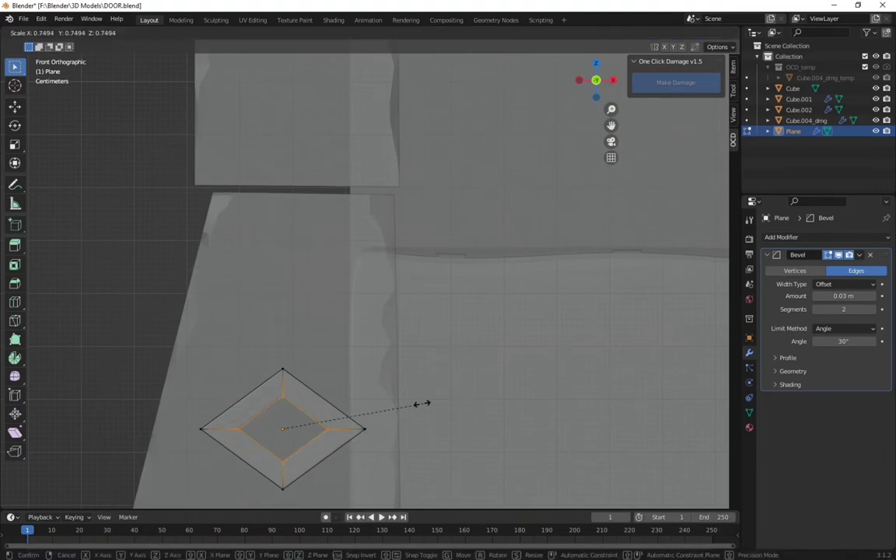
left_click(428, 404)
key("Tab")
key("ctrl+s")
Step: Run One Click Damage on the emblem, then relaunch Blender back into DOOR.blend
mouse_move(432, 408)
middle_mouse_down()
mouse_move(442, 416)
mouse_move(690, 149)
middle_mouse_up()
left_click(676, 82)
mouse_move(613, 67)
middle_mouse_down()
mouse_move(470, 245)
mouse_move(426, 256)
middle_mouse_up()
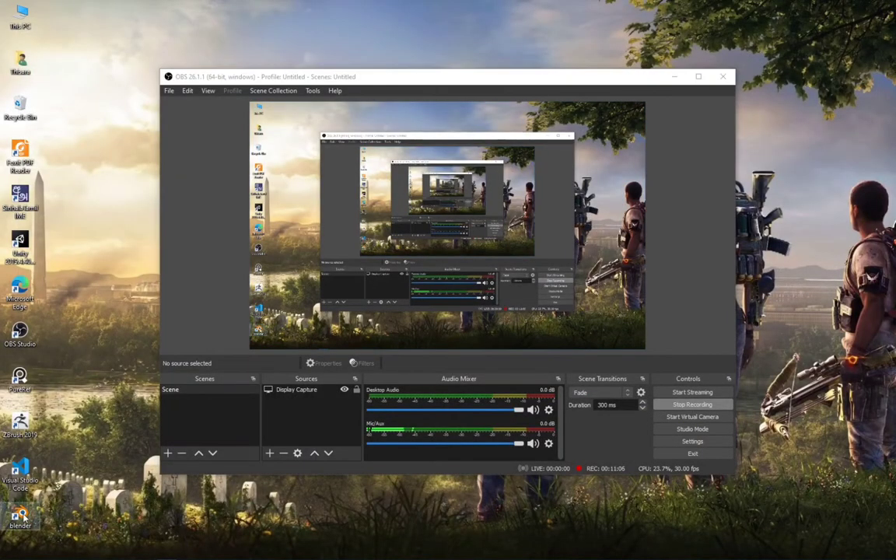
double_click(20, 515)
left_click(476, 316)
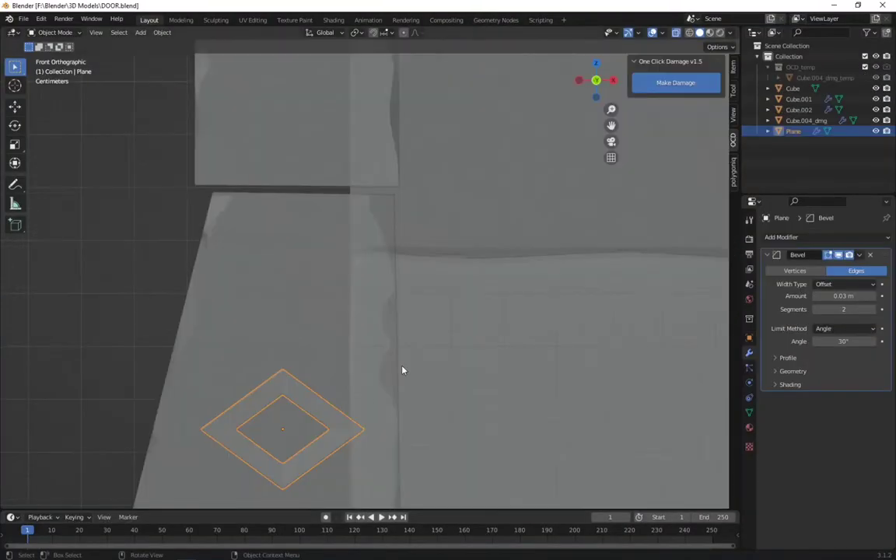
mouse_move(403, 368)
middle_mouse_down()
mouse_move(487, 378)
mouse_move(465, 310)
mouse_move(422, 392)
mouse_move(442, 306)
middle_mouse_up()
Step: Add a Mirror modifier to the diamond emblem with Cube.001 as the mirror object
left_click(781, 236)
left_click(675, 361)
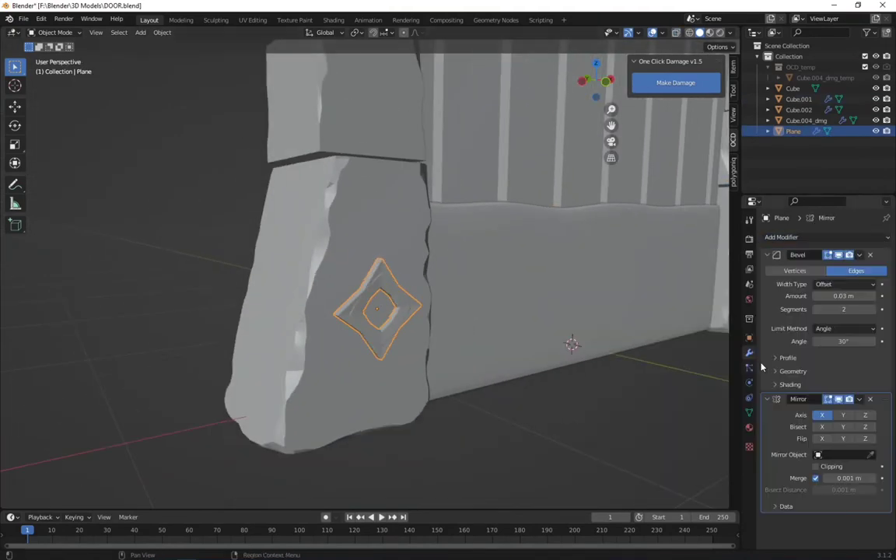
left_click(622, 284)
middle_click_drag(571, 319, 529, 379)
Step: Add a small UV sphere stud and place it on the door's lower band
key("shift+a")
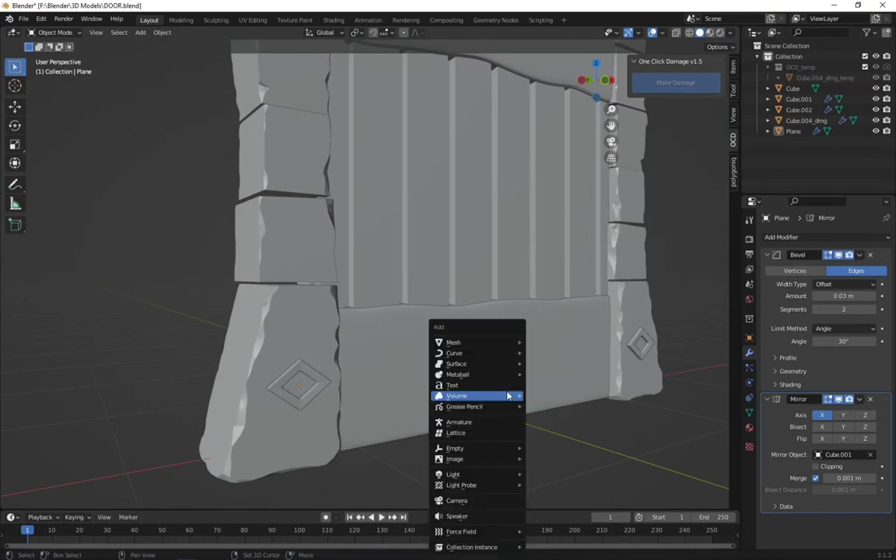
mouse_move(453, 342)
left_click(566, 372)
key("s")
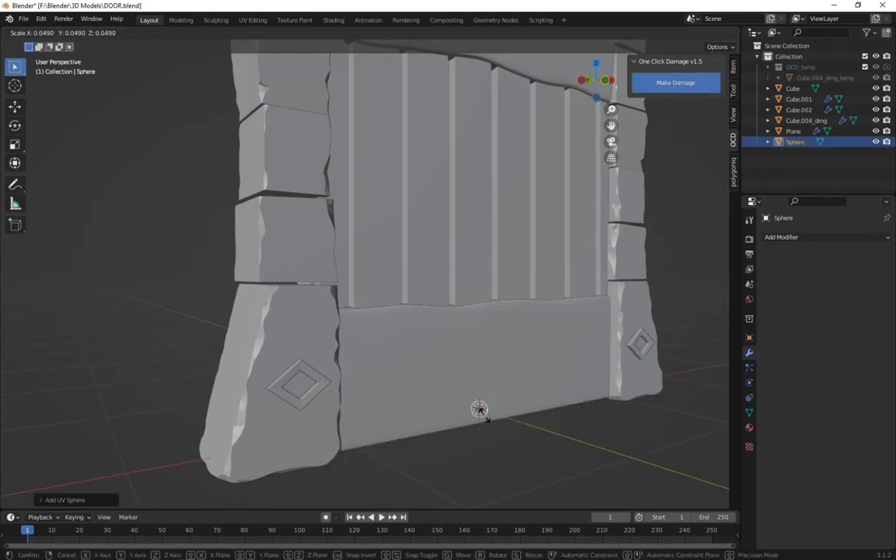
left_click(486, 419)
key("g")
key("z")
left_click(545, 372)
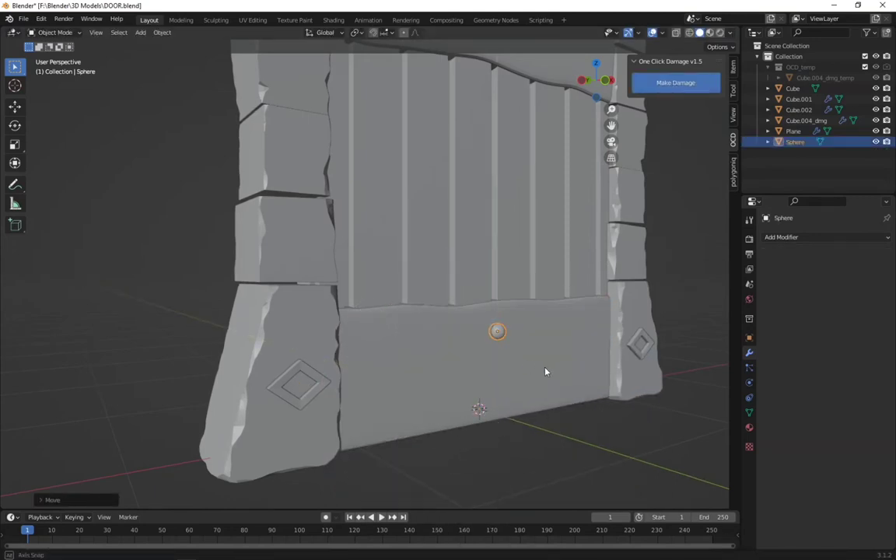
Step: Duplicate the stud along the lower band to make a row of five
key("KP_1")
key("g")
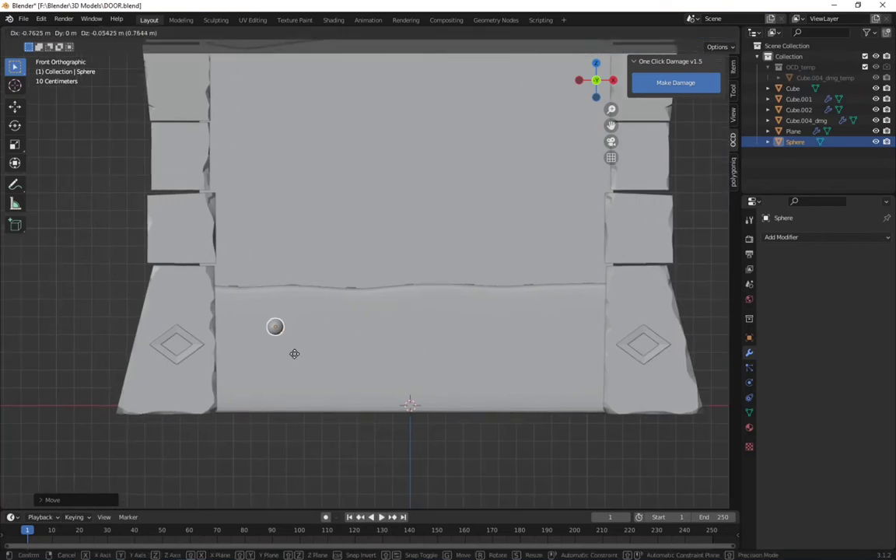
key("shift+d")
left_click(516, 356)
key("shift+d")
left_click(424, 394)
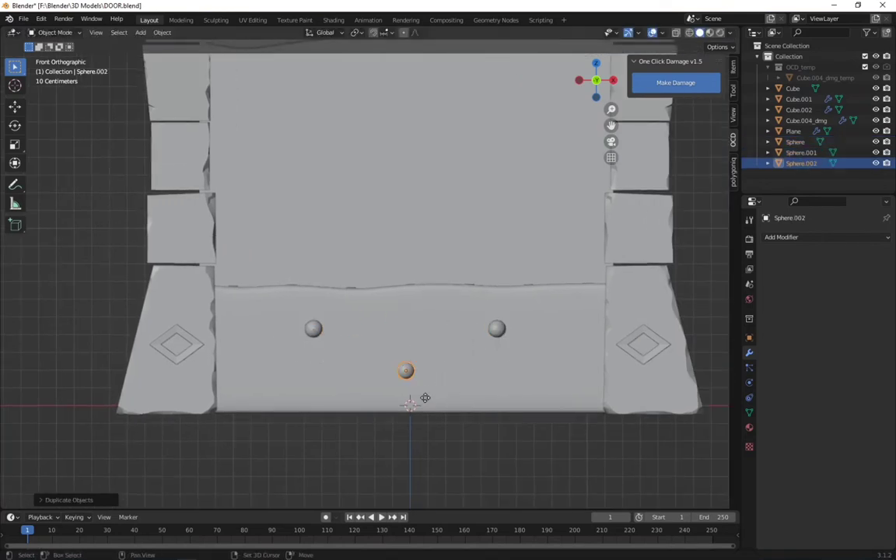
key("shift+d")
left_click(294, 408)
key("shift+d")
left_click(560, 398)
Step: Copy all five studs straight up onto the upper band and save the file
left_click(497, 328, "shift")
left_click(405, 370, "shift")
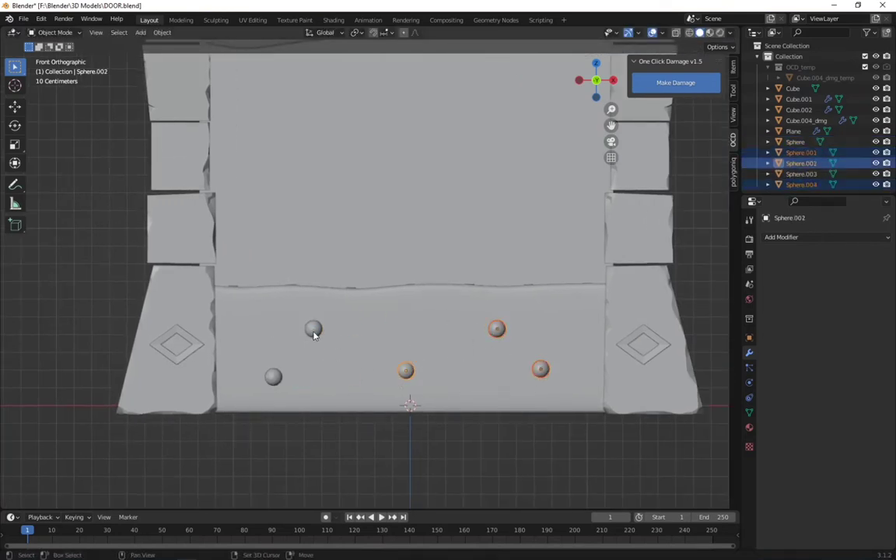
left_click(312, 328, "shift")
left_click(273, 377, "shift")
scroll(368, 381, "down", 3)
key("shift+d")
key("z")
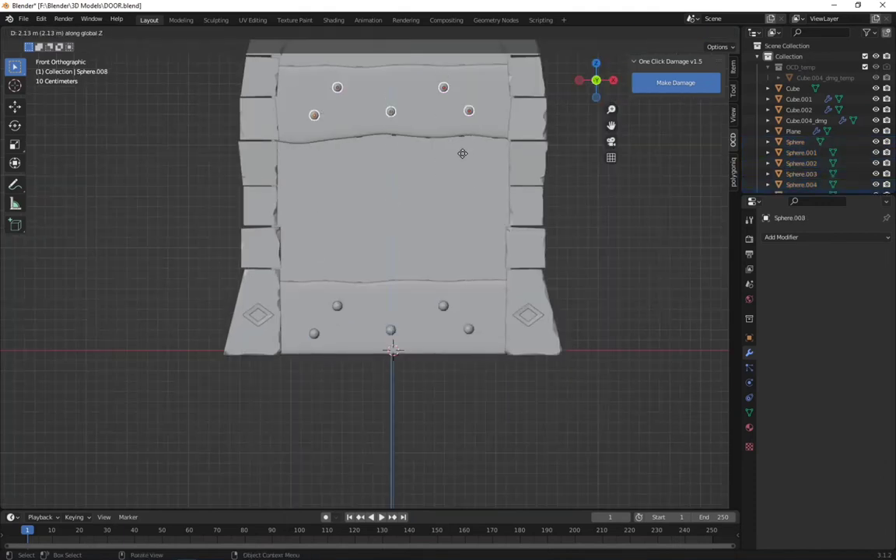
left_click(462, 153)
mouse_move(462, 153)
middle_mouse_down()
mouse_move(524, 256)
mouse_move(497, 350)
mouse_move(462, 374)
middle_mouse_up()
key("ctrl+s")
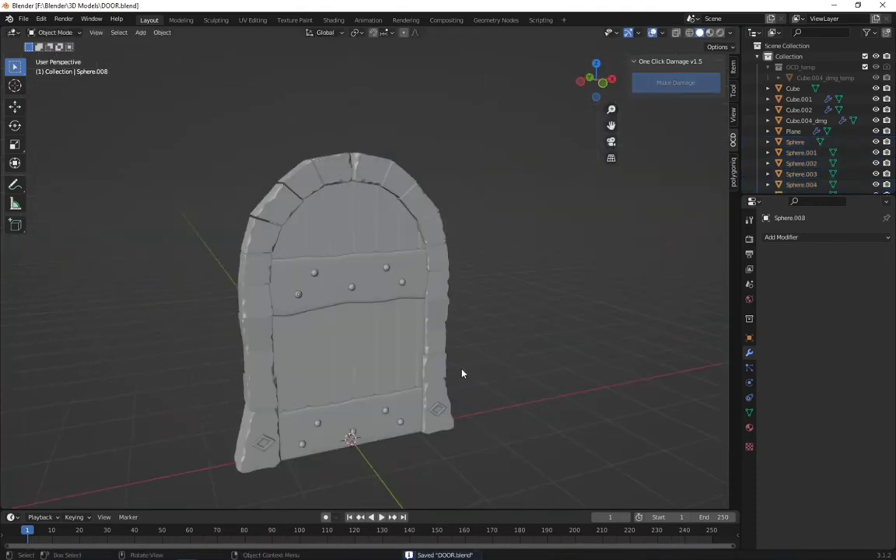
key("KP_1")
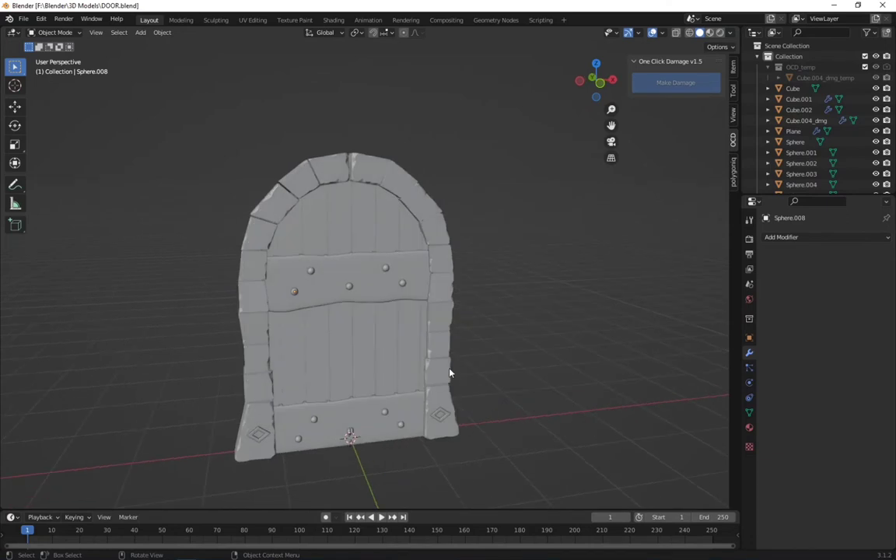
key("shift+a")
Step: Add a cube, shrink it to a small block and move it right of the door centre
left_click(440, 354)
middle_click_drag(439, 354, 366, 375)
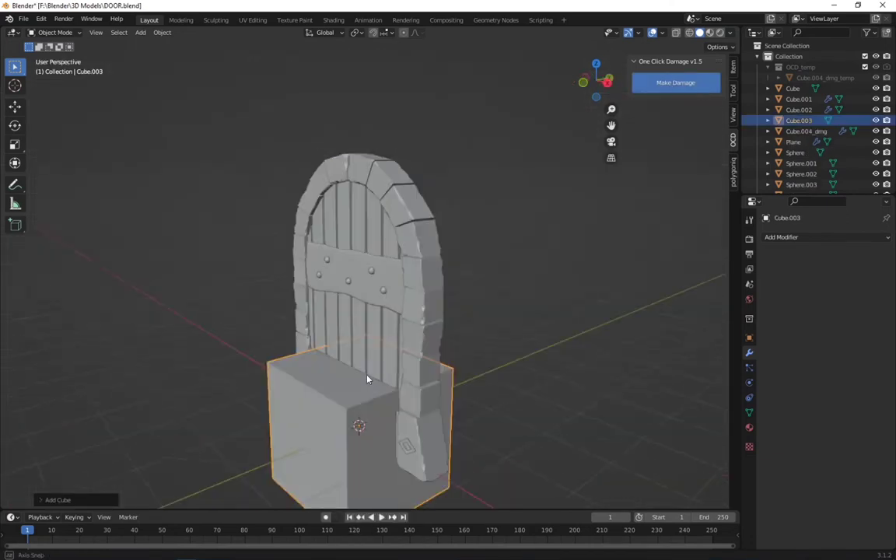
key("g")
key("z")
key("s")
left_click(594, 352)
mouse_move(594, 352)
middle_mouse_down()
mouse_move(416, 346)
mouse_move(498, 342)
middle_mouse_up()
key("g")
key("x")
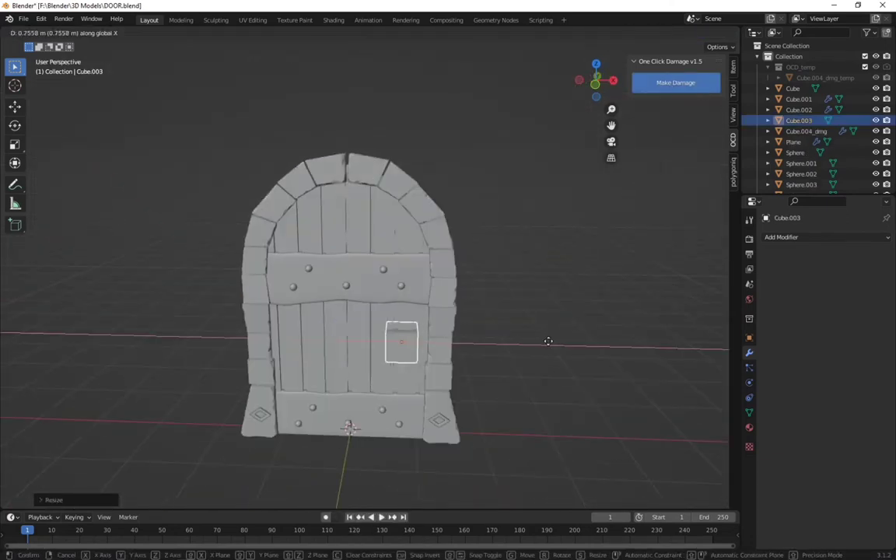
left_click(554, 339)
Step: Set the block's height on the door and narrow its width along X
key("g")
key("z")
left_click(540, 343)
key("s")
key("x")
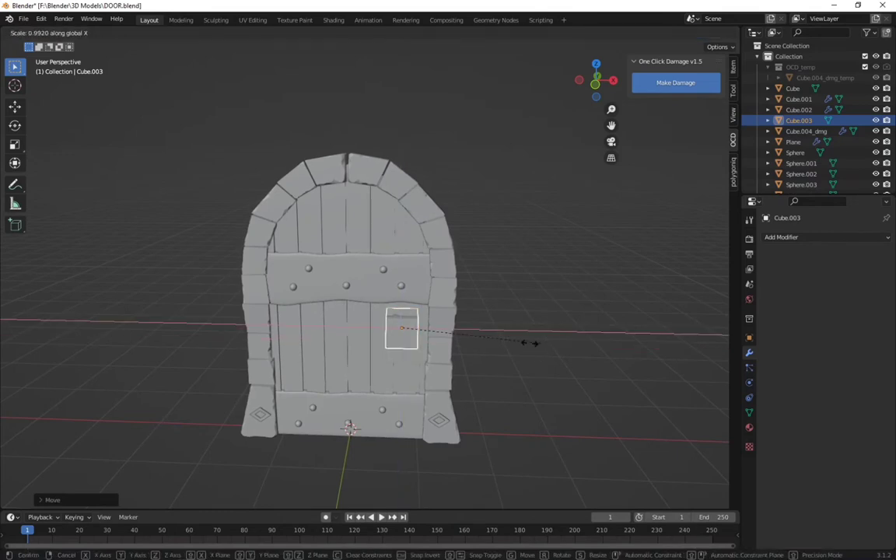
left_click(529, 344)
mouse_move(510, 361)
middle_mouse_down()
mouse_move(467, 350)
mouse_move(427, 401)
mouse_move(500, 370)
middle_mouse_up()
key("s")
key("x")
left_click(466, 350)
scroll(427, 400, "up", 2)
Step: Bevel the block's edges in Edit Mode to round them
key("Tab")
key("ctrl+b")
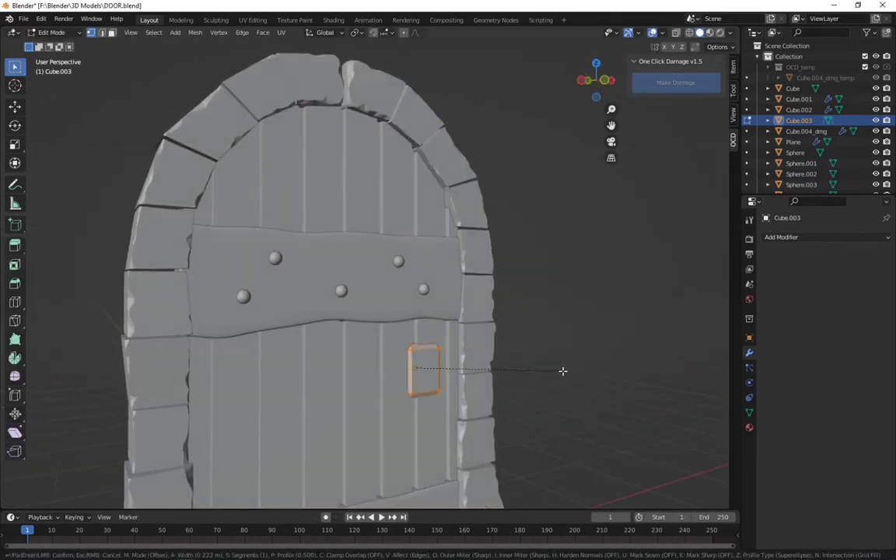
left_click(561, 371)
scroll(416, 368, "up", 4)
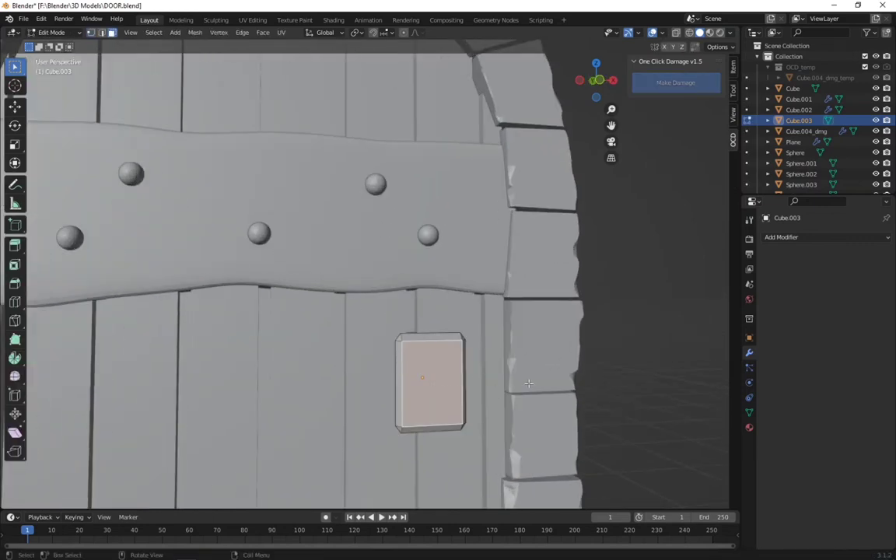
Step: Inset the block's front face and resize it into a narrower latch plate
key("i")
left_click(524, 382)
key("s")
key("z")
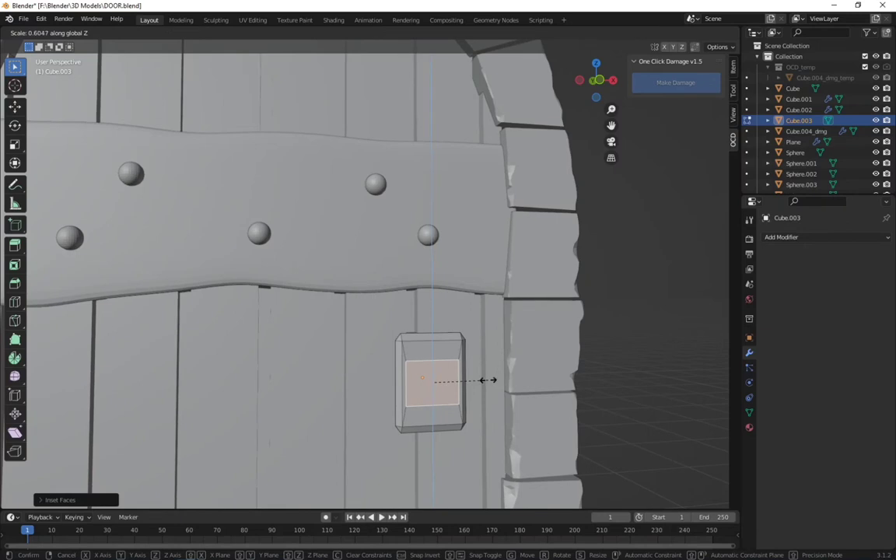
left_click(492, 381)
key("s")
left_click(467, 377)
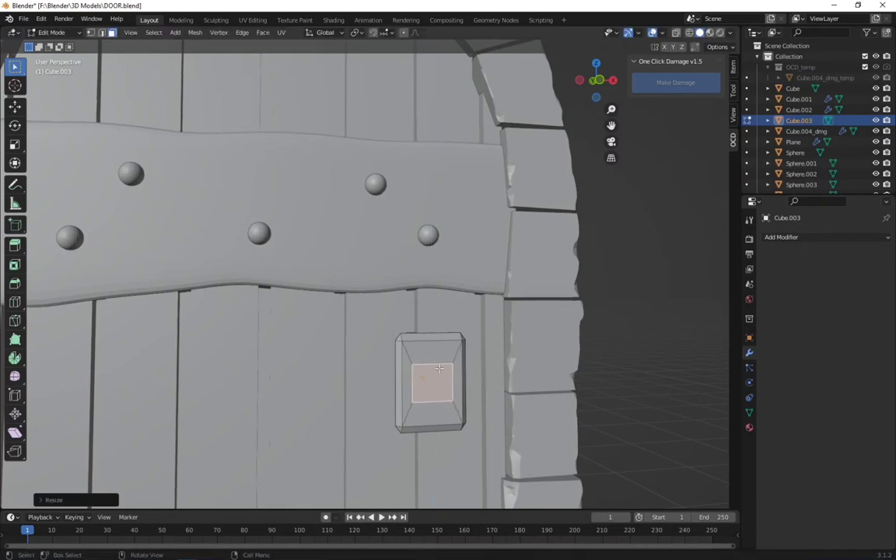
key("s")
key("x")
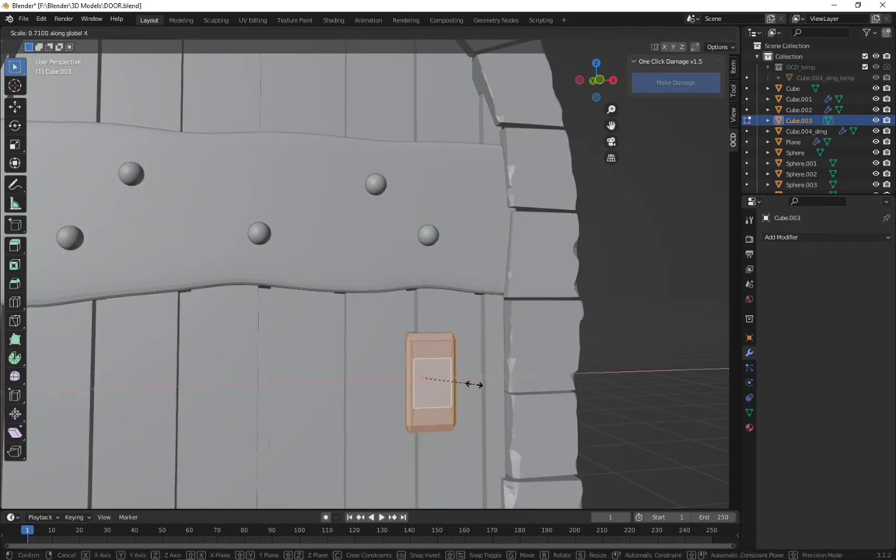
left_click(470, 386)
Step: Narrow the plate's bottom along X and scale the selection vertically
left_click(430, 427)
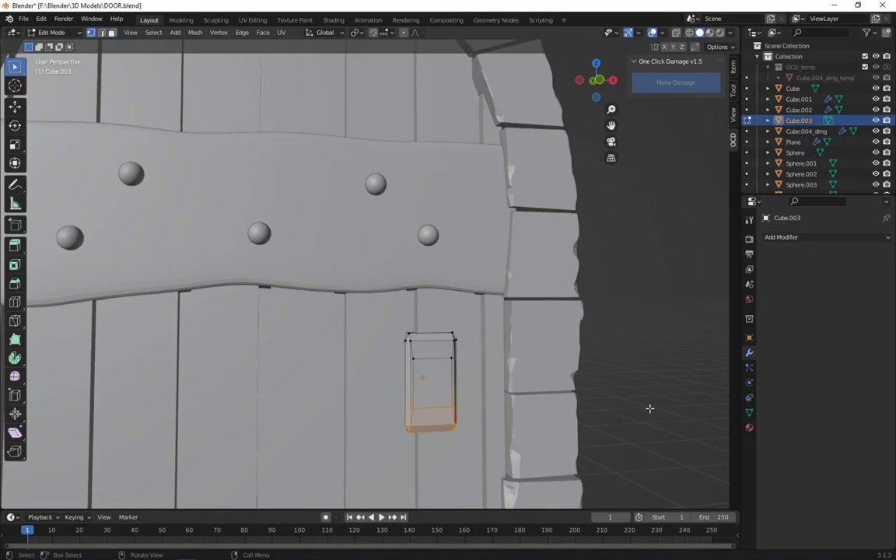
key("s")
key("x")
left_click(619, 410)
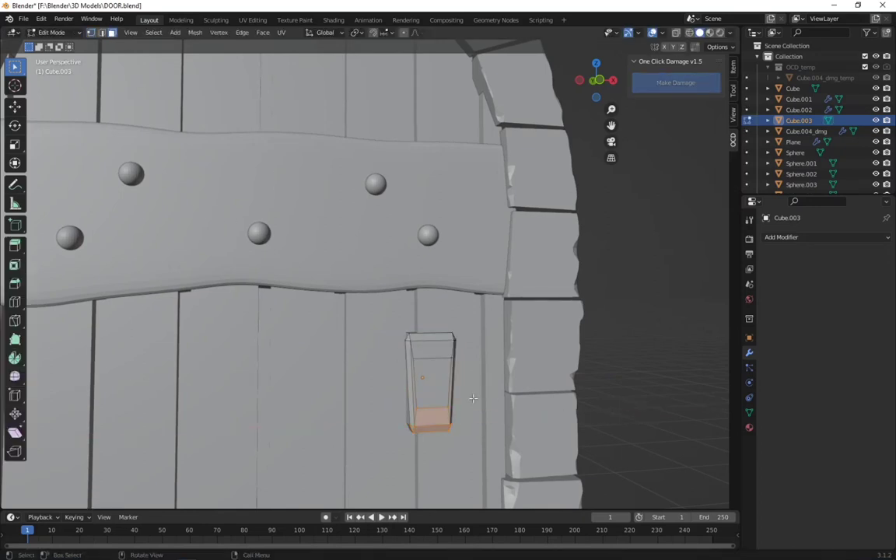
key("s")
key("z")
left_click(511, 385)
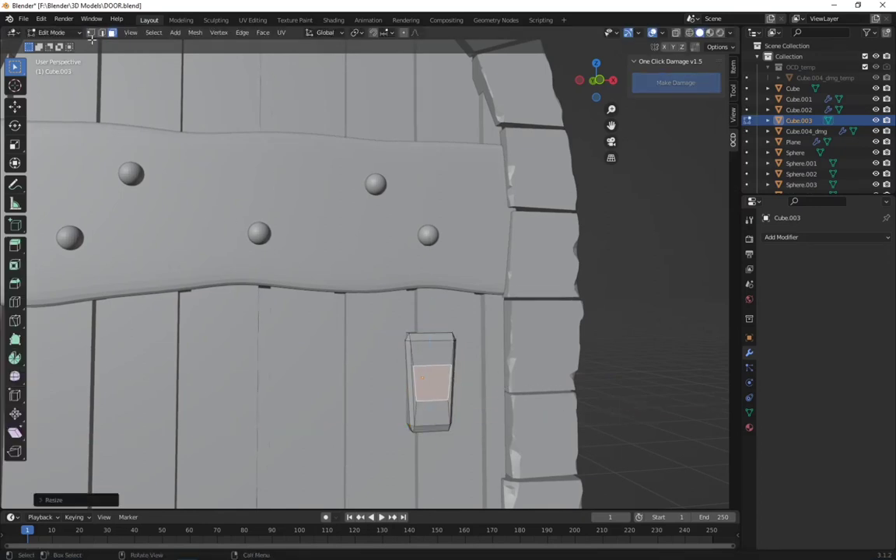
key("s")
key("z")
left_click(557, 388)
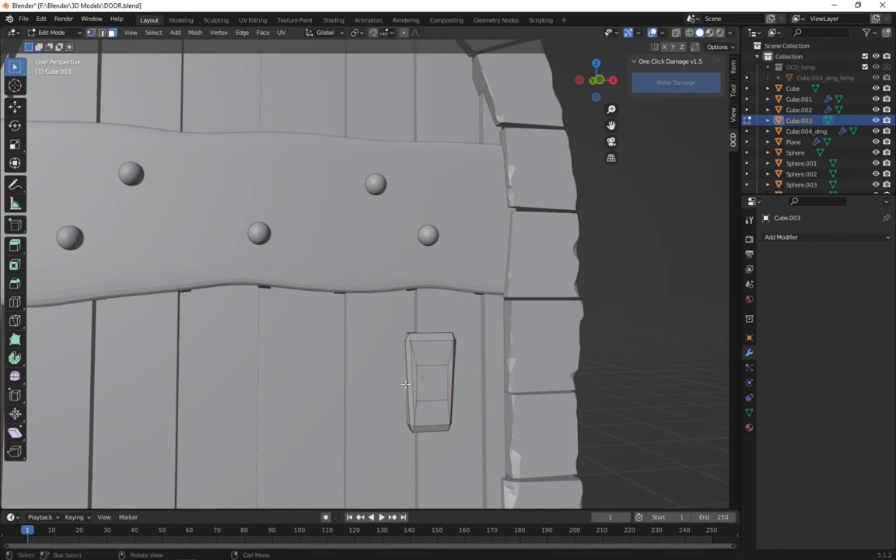
Step: Extrude a jutting block out of the plate's front face
mouse_move(406, 384)
middle_mouse_down()
mouse_move(500, 410)
mouse_move(439, 332)
middle_mouse_up()
key("e")
left_click(511, 407)
key("shift+a")
key("Escape")
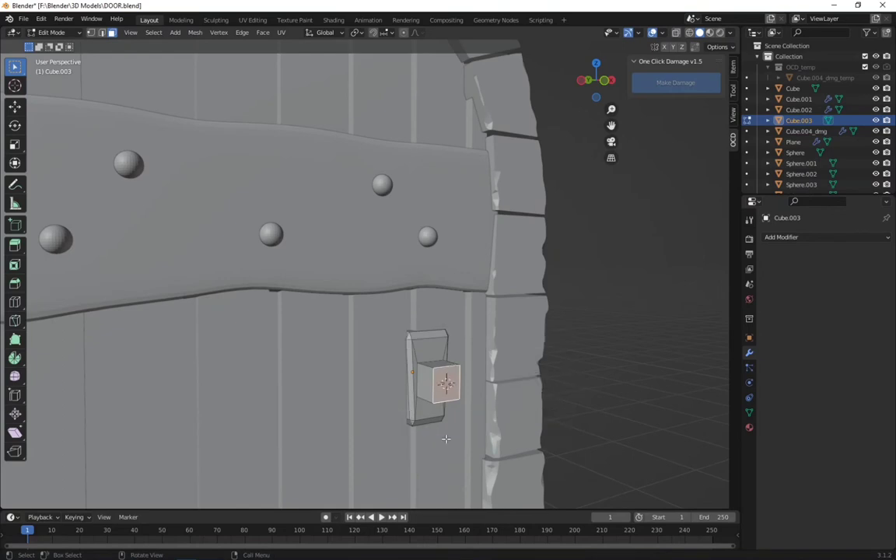
Step: Add a torus ring handle, save, and rotate it 90° around X to face front
key("Tab")
key("shift+a")
left_click(500, 416)
key("ctrl+s")
scroll(500, 370, "down", 3)
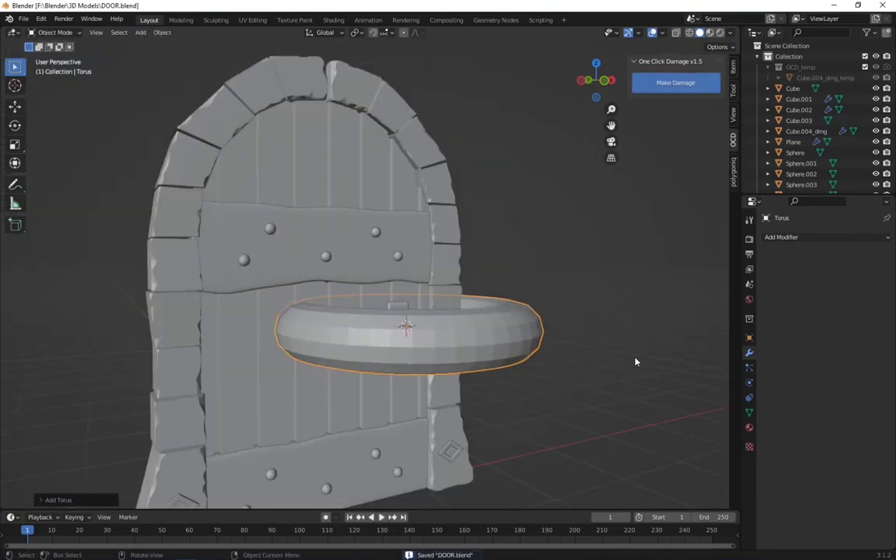
type("rx90")
key("Return")
Step: Shrink the torus and lower it along Z to hang just below the plate
key("s")
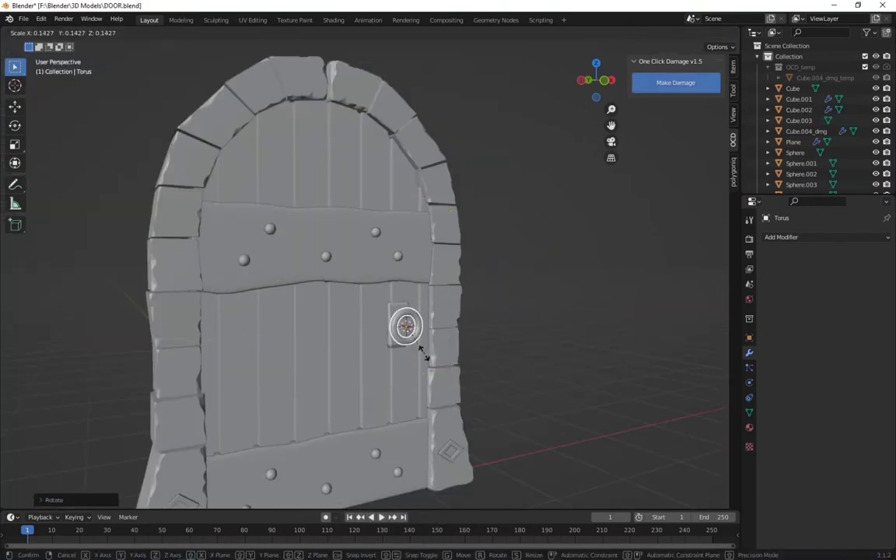
left_click(421, 351)
scroll(421, 351, "up", 3)
key("g")
key("z")
left_click(464, 390)
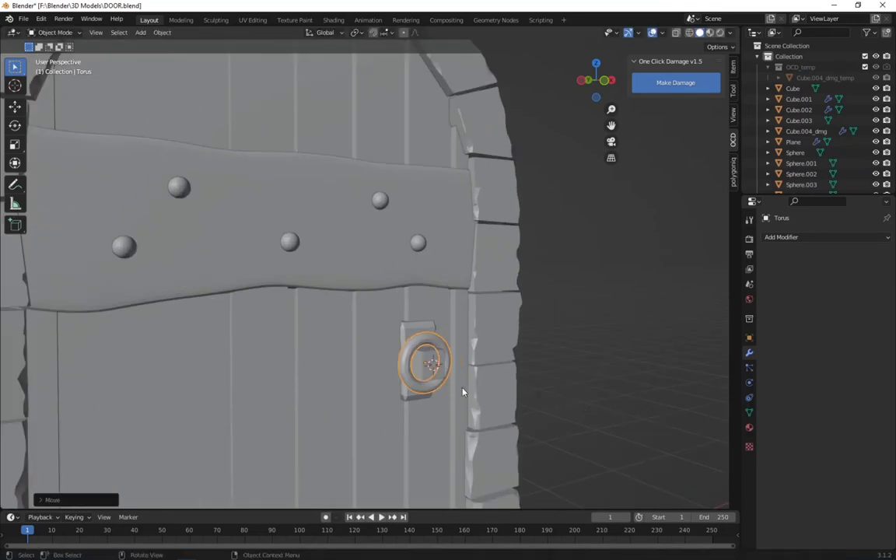
key("g")
key("z")
left_click(462, 414)
right_click(404, 359)
scroll(543, 430, "down", 5)
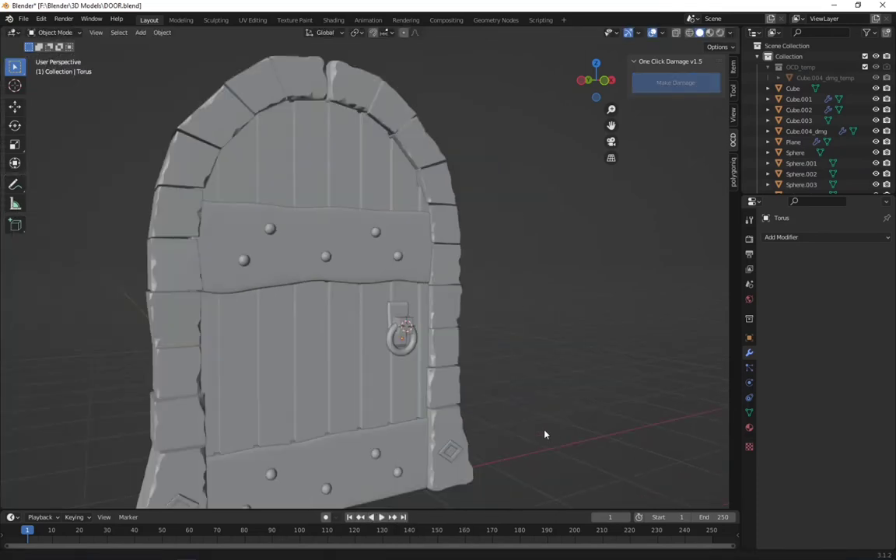
mouse_move(544, 430)
middle_mouse_down()
mouse_move(471, 413)
mouse_move(387, 319)
middle_mouse_up()
key("shift+a")
Step: Add a cube, shrink it and position it over the left stone pillar
left_click(482, 354)
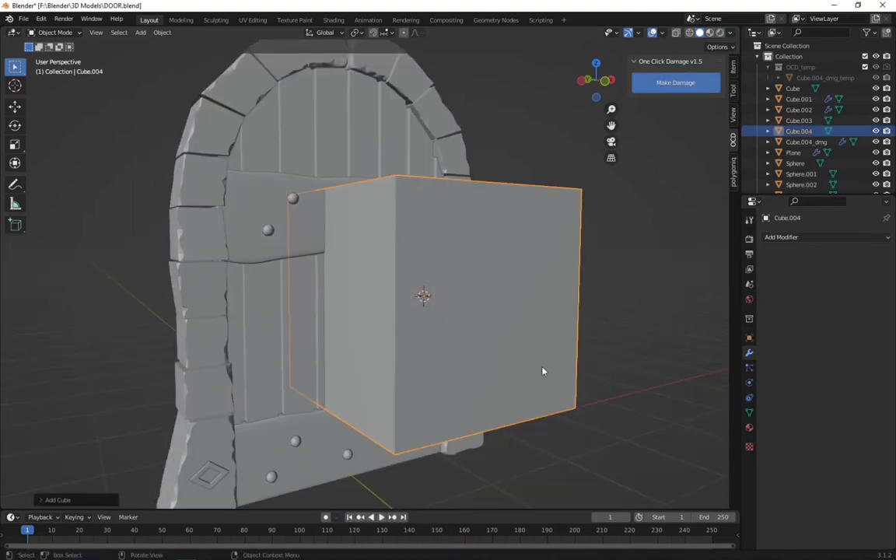
key("s")
left_click(320, 330)
key("g")
key("x")
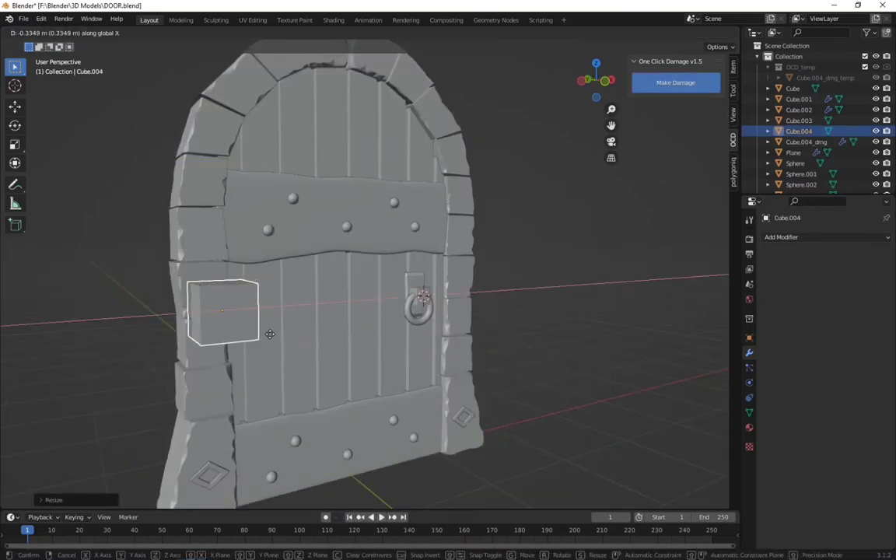
left_click(270, 334)
middle_click_drag(273, 302, 347, 318)
key("g")
key("y")
left_click(347, 318)
Step: Flatten the cube along Z into a strap, set its height and narrow it along X
key("KP_1")
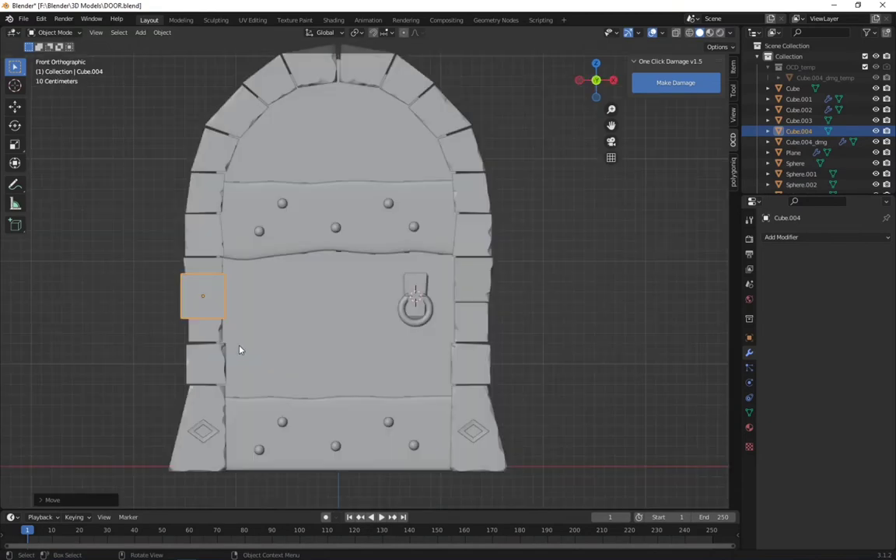
scroll(240, 350, "up", 2)
scroll(290, 364, "up", 2)
key("s")
key("z")
left_click(280, 320)
key("g")
key("z")
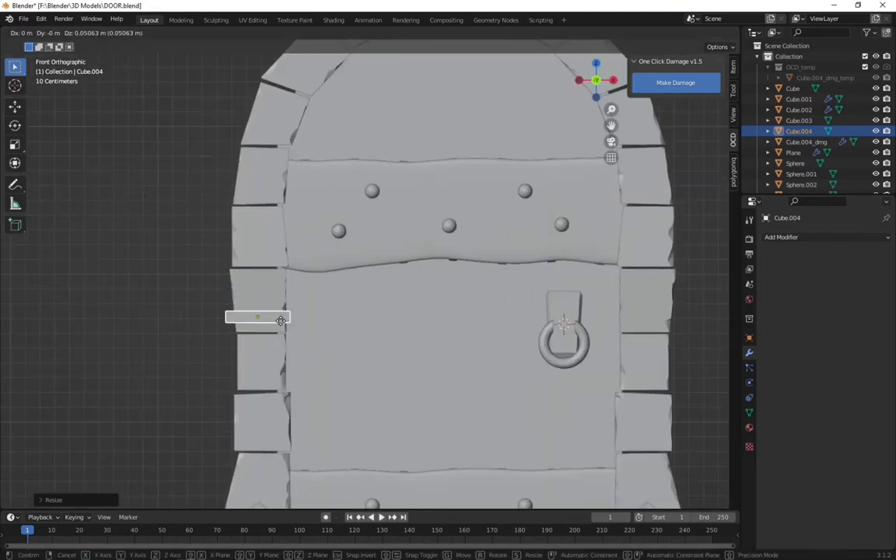
left_click(284, 362)
key("s")
key("x")
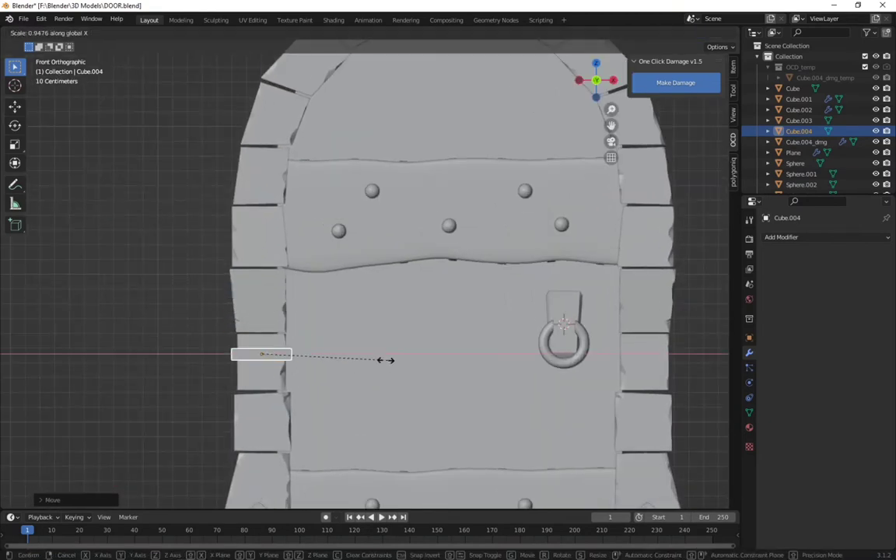
left_click(381, 362)
middle_click_drag(362, 362, 403, 359)
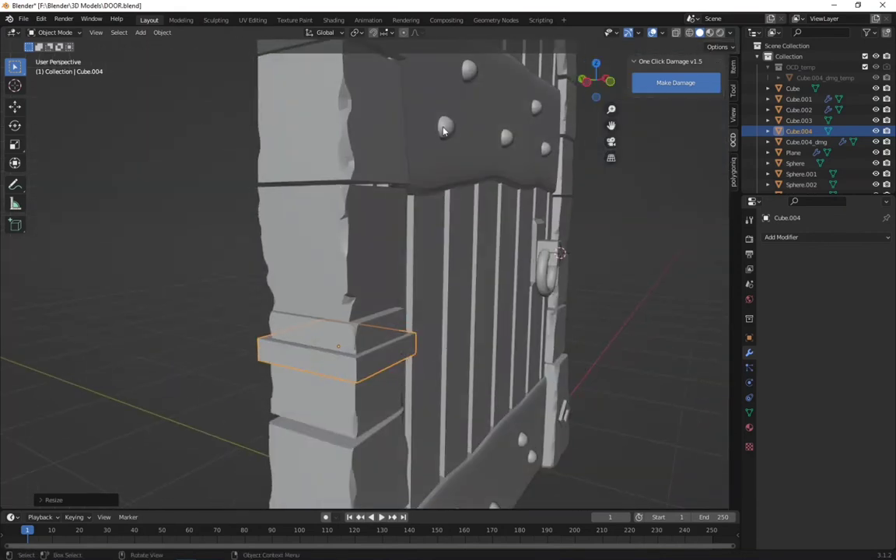
Step: Duplicate a stud sphere onto the strap and add an Array modifier to repeat it
left_click(443, 130)
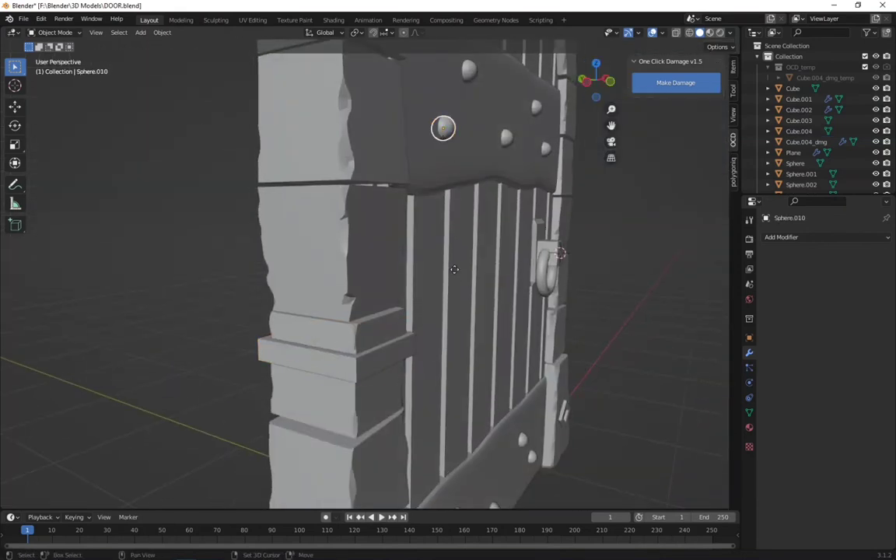
key("shift+d")
key("z")
left_click(439, 56)
key("s")
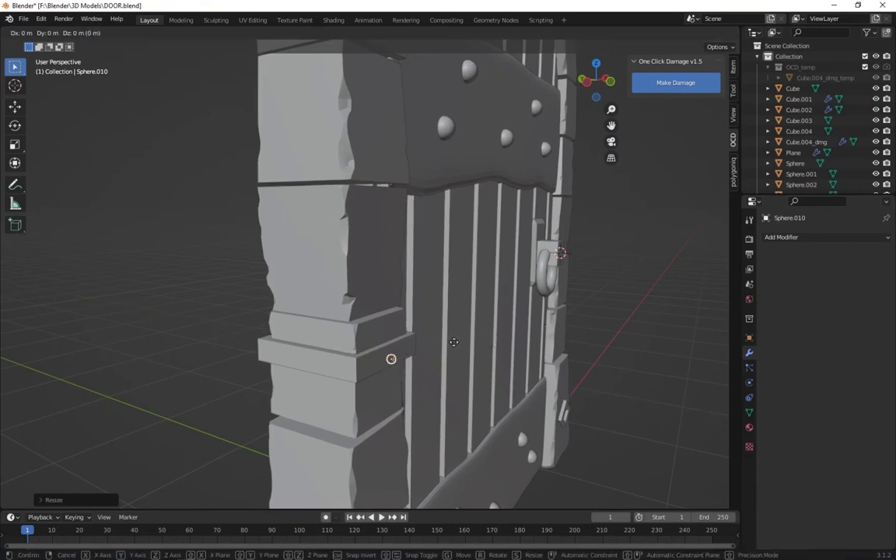
key("KP_1")
left_click(416, 346)
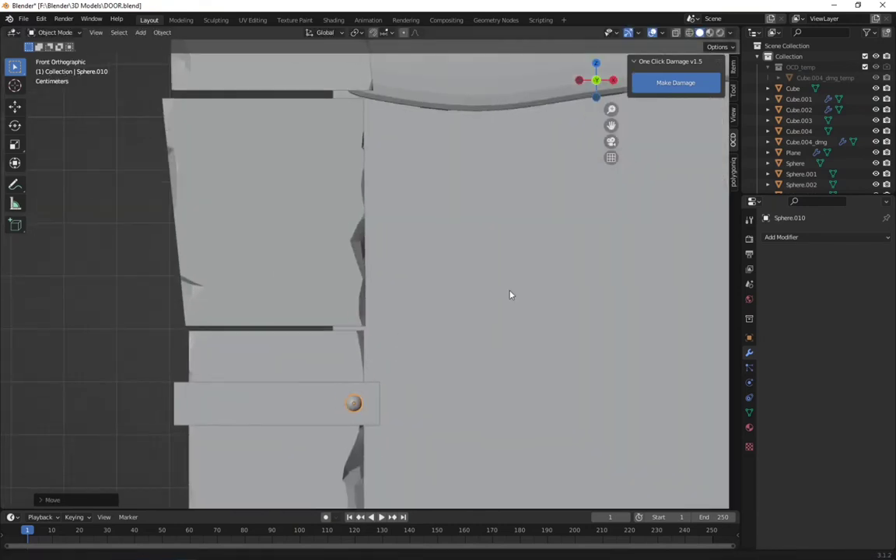
middle_click_drag(510, 295, 612, 242, "shift")
left_click(781, 236)
left_click(599, 233)
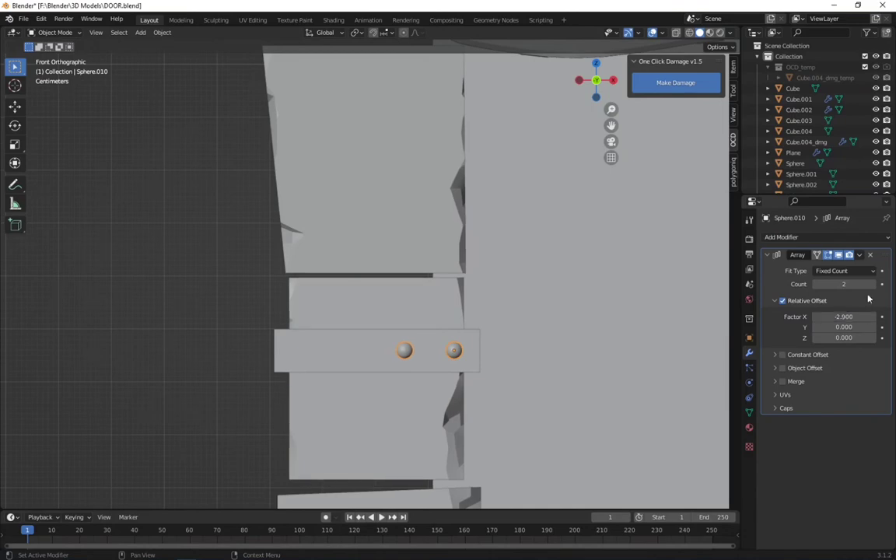
mouse_move(614, 350)
middle_mouse_down()
mouse_move(550, 360)
mouse_move(508, 337)
mouse_move(399, 356)
middle_mouse_up()
Step: Add a Mirror modifier to the stud row on the strap
left_click(393, 340)
key("Tab")
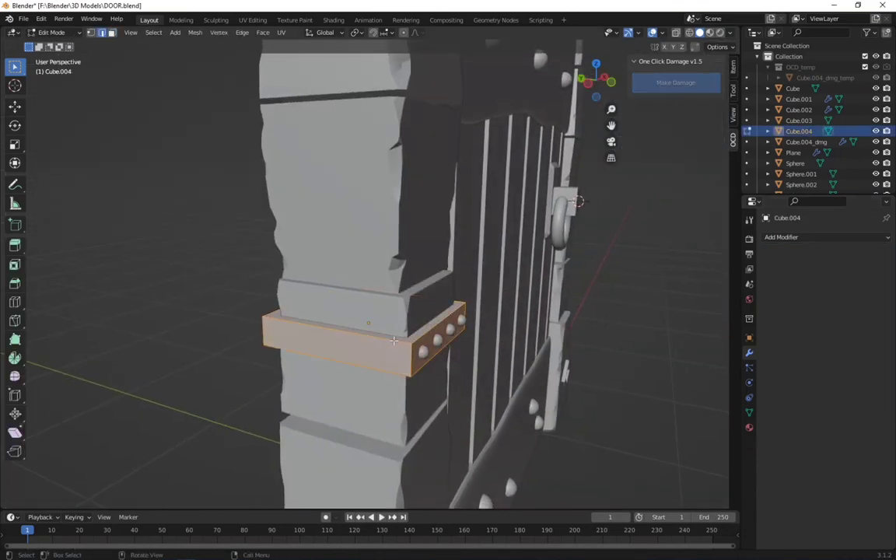
left_click(410, 341, "alt")
key("Tab")
left_click(422, 350)
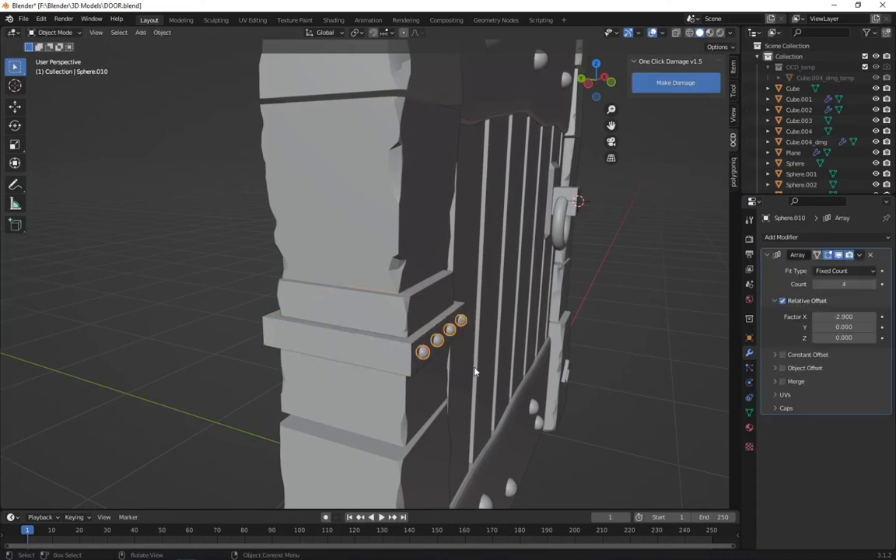
left_click(781, 236)
left_click(623, 315)
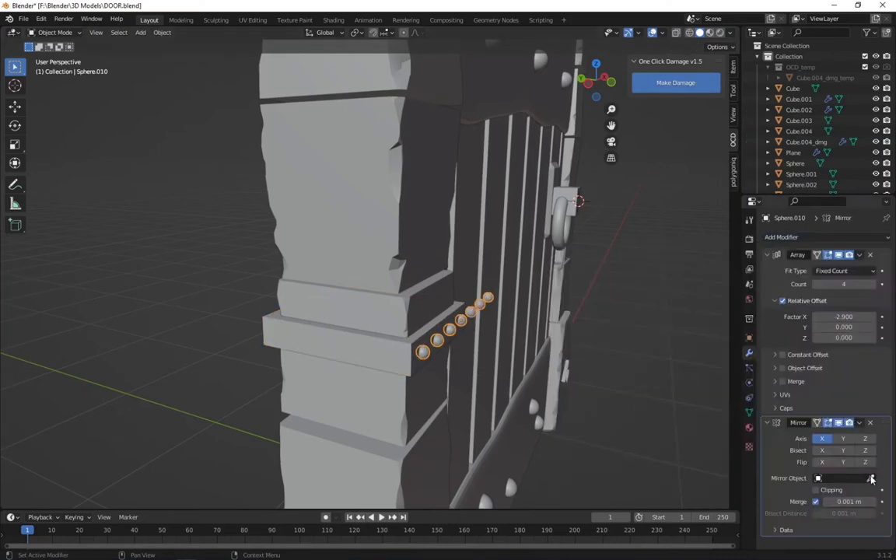
middle_click_drag(387, 360, 856, 443)
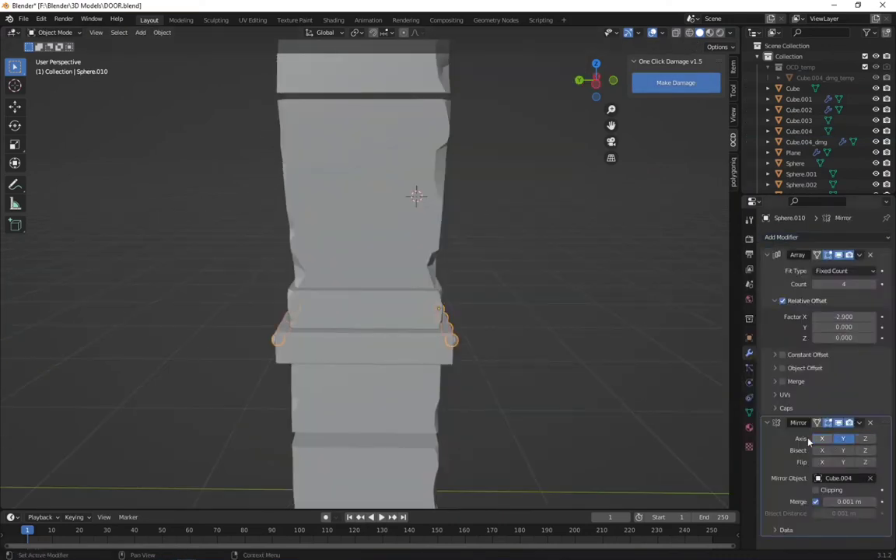
middle_click_drag(545, 350, 412, 308)
Step: Duplicate the stud row, rotate the copy and move it into place on the strap
key("shift+d")
key("r")
left_click(521, 344)
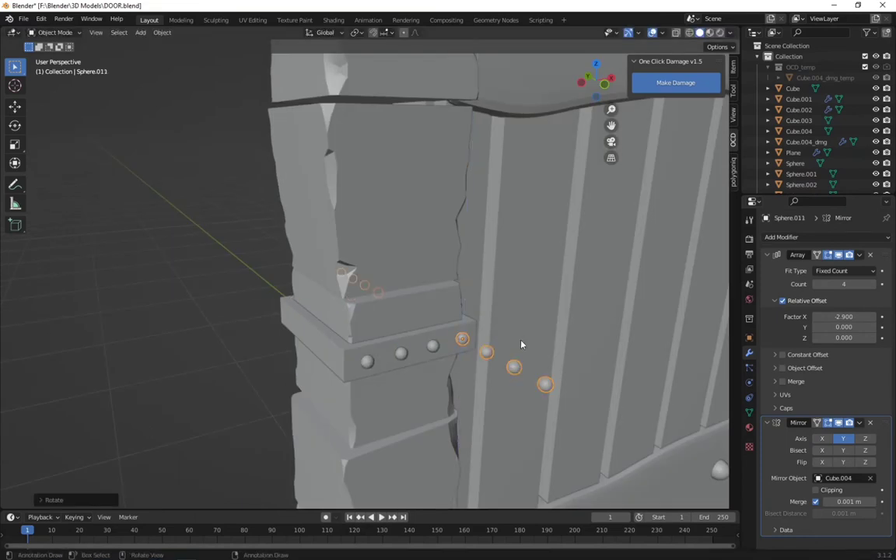
middle_click_drag(521, 344, 845, 441)
middle_click_drag(723, 449, 457, 389)
key("g")
key("y")
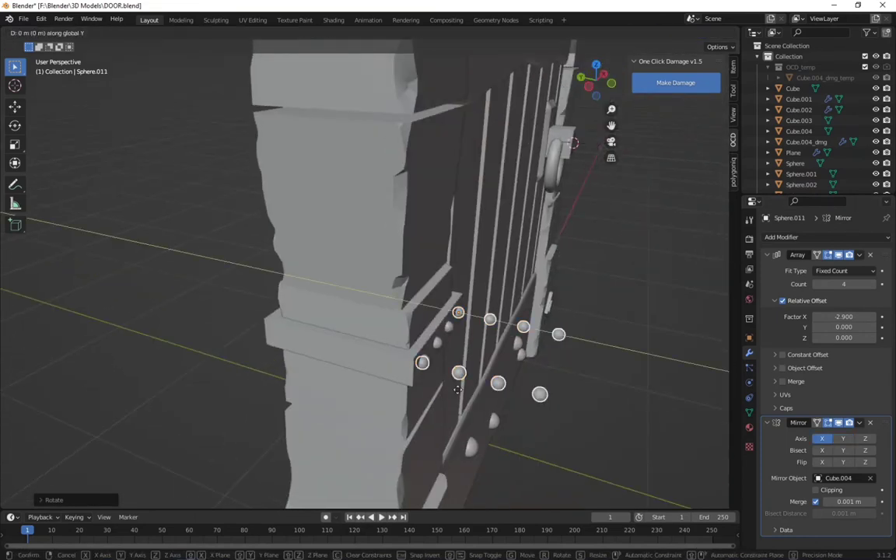
key("x")
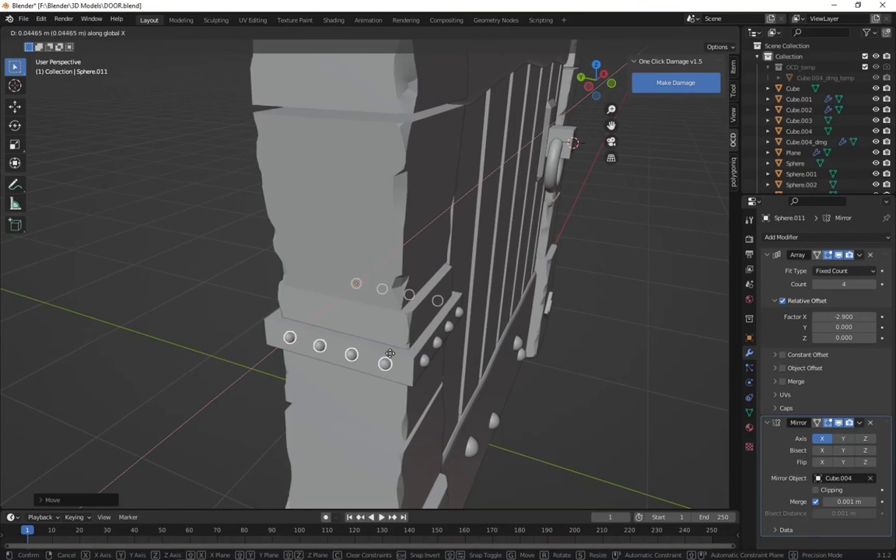
left_click(389, 354)
mouse_move(390, 354)
middle_mouse_down()
mouse_move(520, 370)
mouse_move(384, 370)
mouse_move(421, 380)
mouse_move(488, 376)
mouse_move(633, 311)
middle_mouse_up()
key("g")
left_click(461, 404)
Step: Select the first stud row and undo twice
left_click(379, 366)
key("ctrl+z")
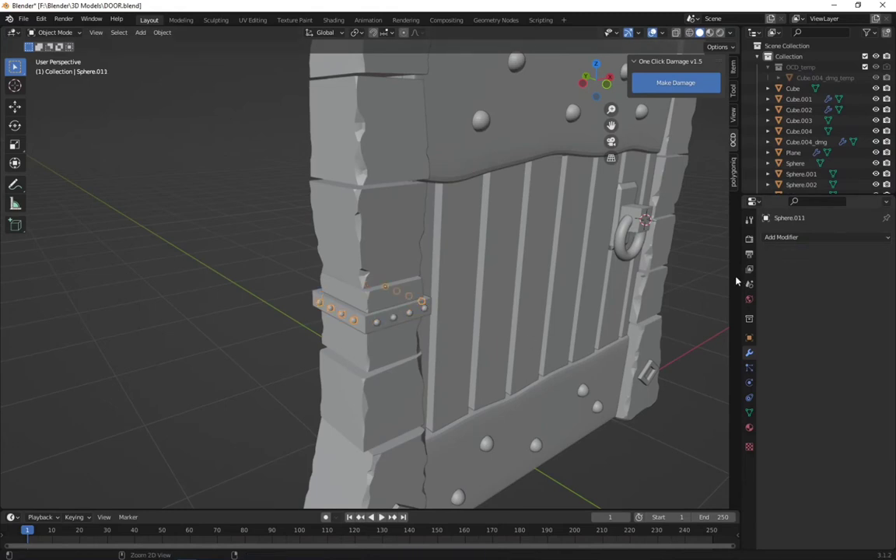
key("ctrl+z")
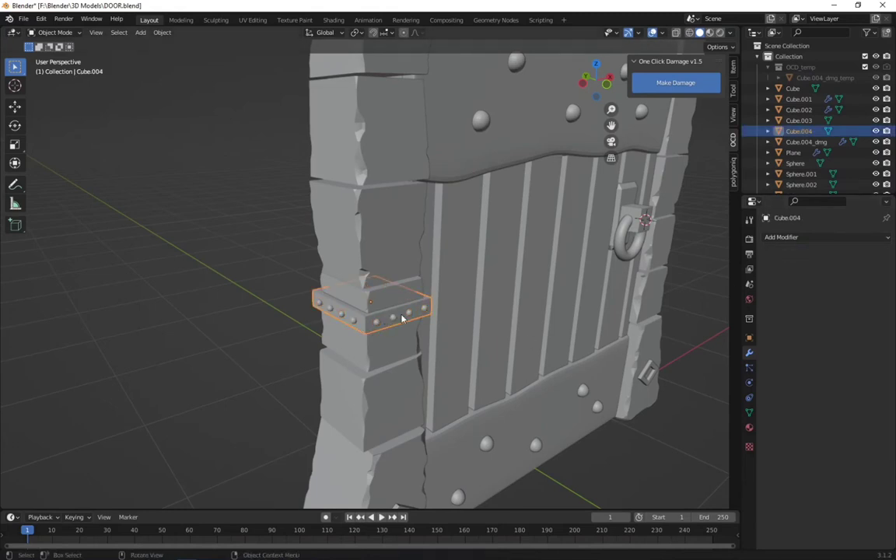
Step: Save, then add a Mirror modifier to the strap with Mirror Object set to Cube
key("ctrl+s")
middle_click_drag(402, 318, 504, 324)
scroll(501, 325, "up", 3)
left_click(781, 237)
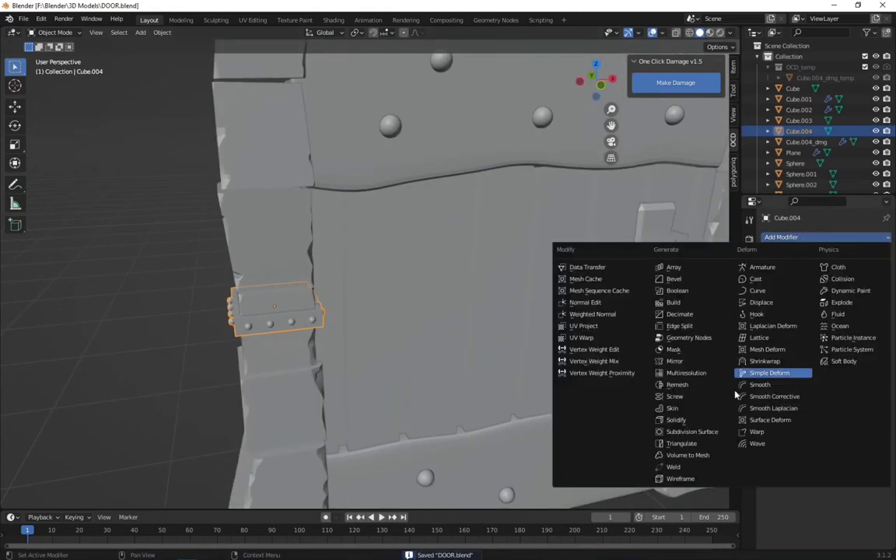
left_click(697, 362)
left_click(431, 261)
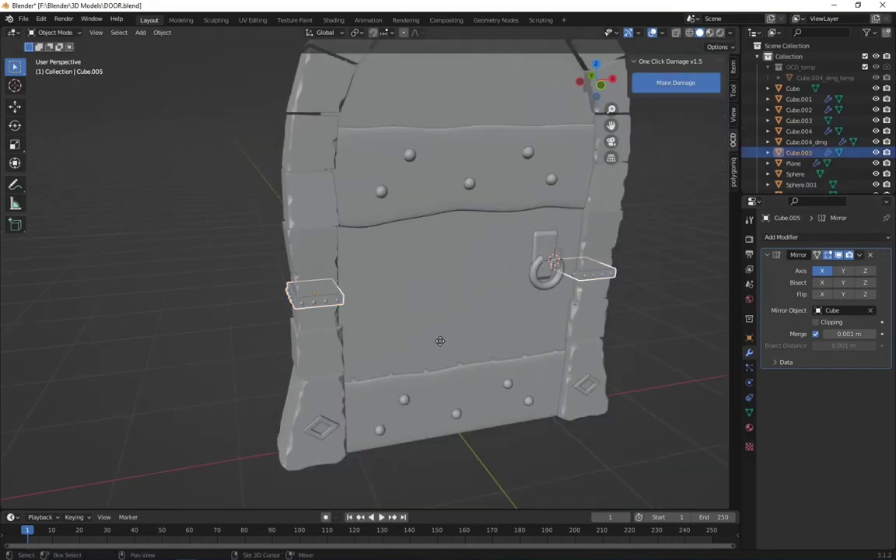
key("shift+d")
left_click(316, 252)
Step: Zoom out to the whole door and select the ring's backing plate
mouse_move(316, 251)
middle_mouse_down()
mouse_move(385, 261)
mouse_move(303, 311)
middle_mouse_up()
scroll(384, 261, "down", 3)
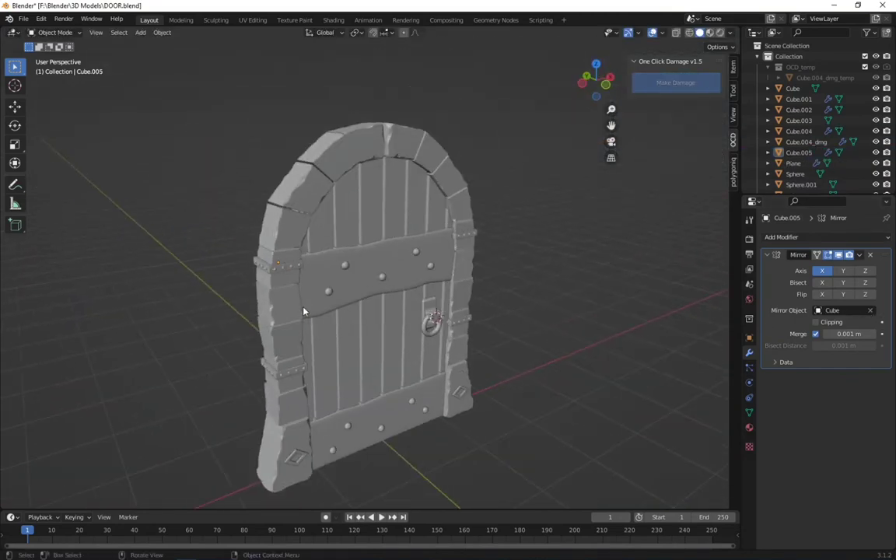
left_click(430, 318)
key("Tab")
key("Tab")
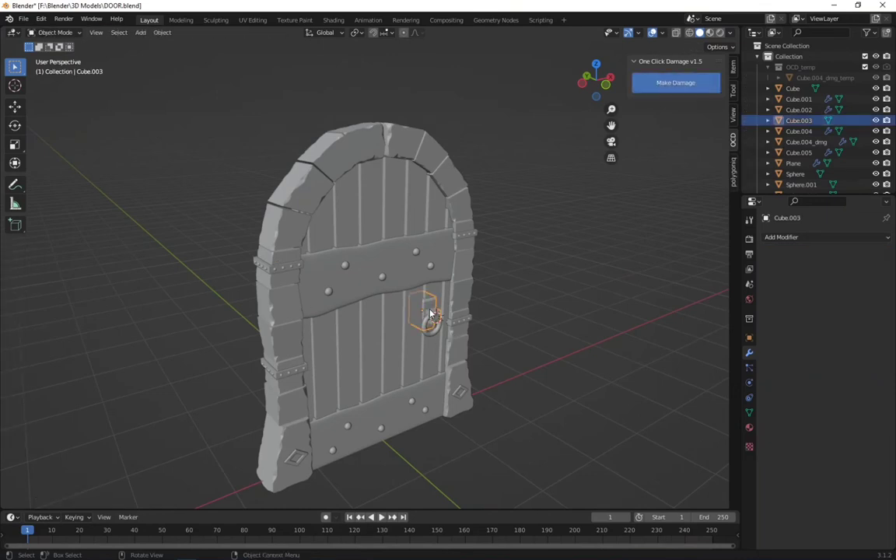
Step: Duplicate the ring's backing plate, shrink the copy and move it up the door
middle_click_drag(428, 333, 419, 311)
key("shift+d")
left_click(418, 225)
key("s")
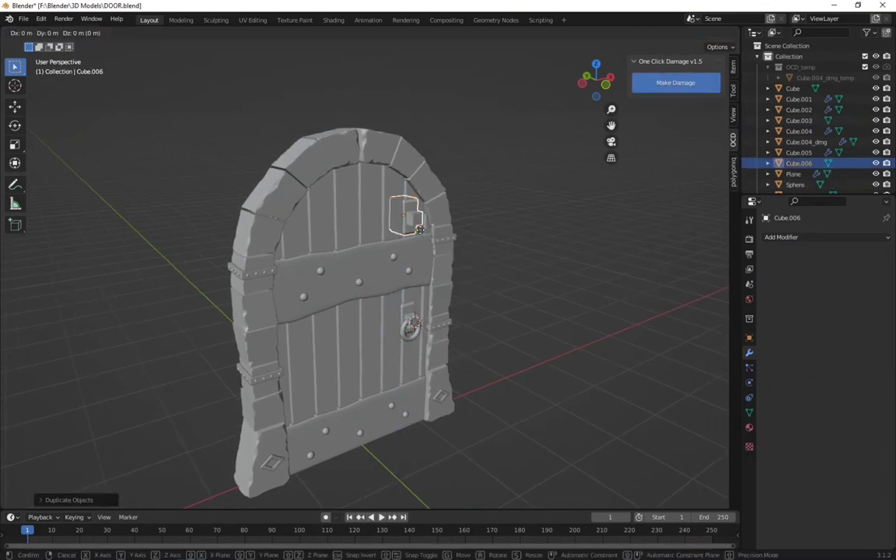
left_click(517, 252)
key("g")
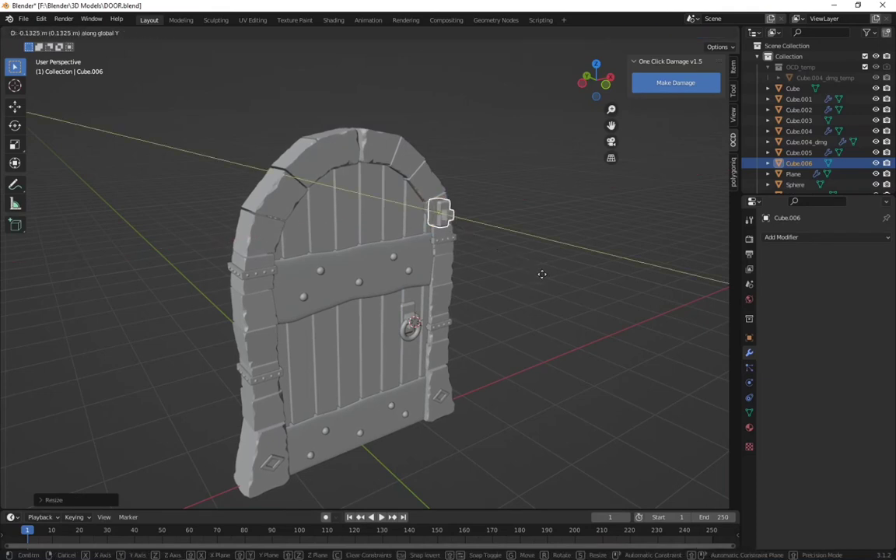
left_click(540, 274)
Step: Place the smaller copy on the door's right edge above the upper iron band
middle_click_drag(540, 274, 486, 276)
scroll(486, 276, "up", 3)
middle_click_drag(420, 287, 538, 320)
key("g")
key("x")
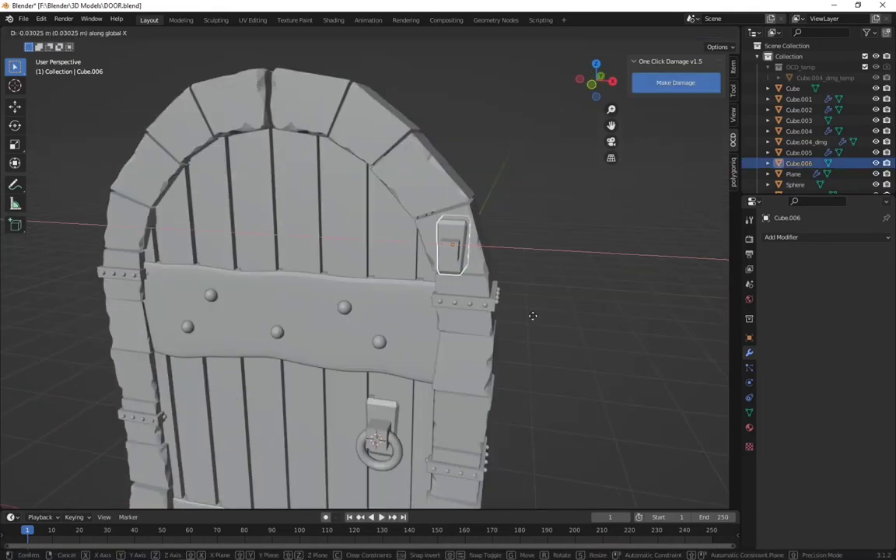
key("z")
left_click(537, 315)
key("s")
left_click(469, 272)
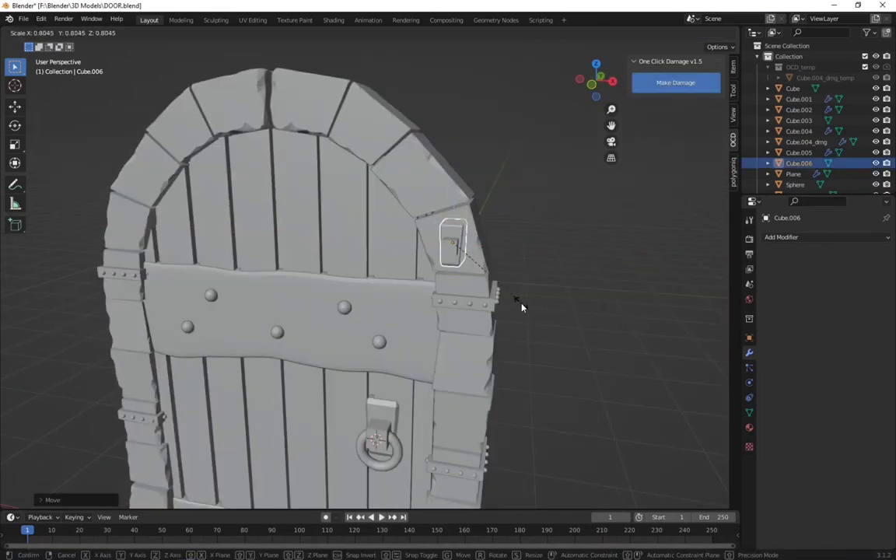
middle_click_drag(469, 272, 567, 315)
scroll(566, 314, "up", 2)
Step: Delete the extra small block from the copied plate's geometry
key("Tab")
scroll(461, 243, "up", 3)
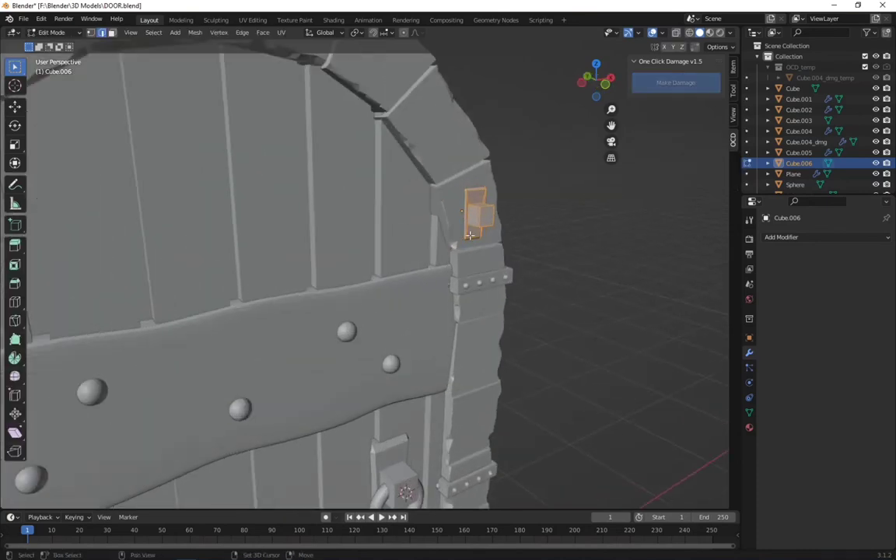
middle_click_drag(460, 243, 130, 39)
key("l")
scroll(460, 214, "down", 2)
mouse_move(471, 224)
middle_mouse_down()
mouse_move(460, 214)
mouse_move(553, 278)
middle_mouse_up()
key("x")
left_click(459, 214)
Step: Snap the 3D cursor to a face of the small plate
key("Tab")
scroll(554, 278, "up", 2)
key("Tab")
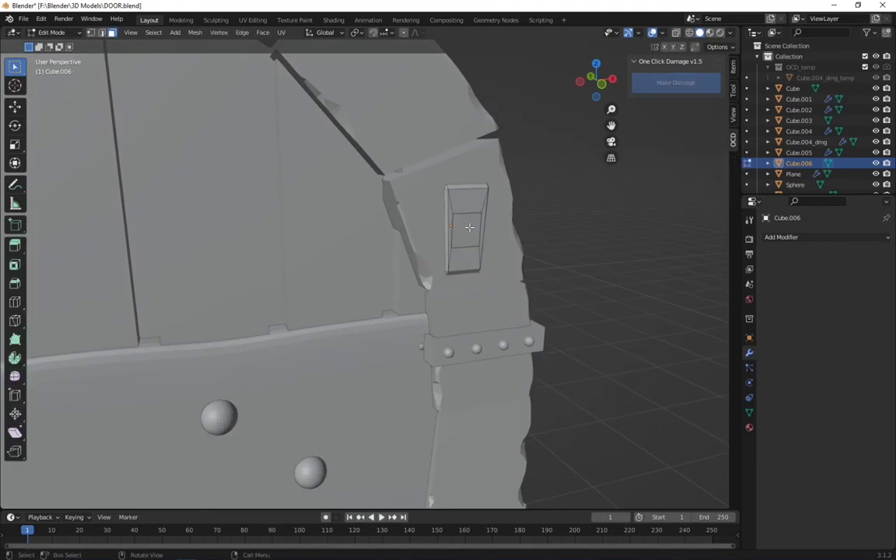
key("Tab")
key("Tab")
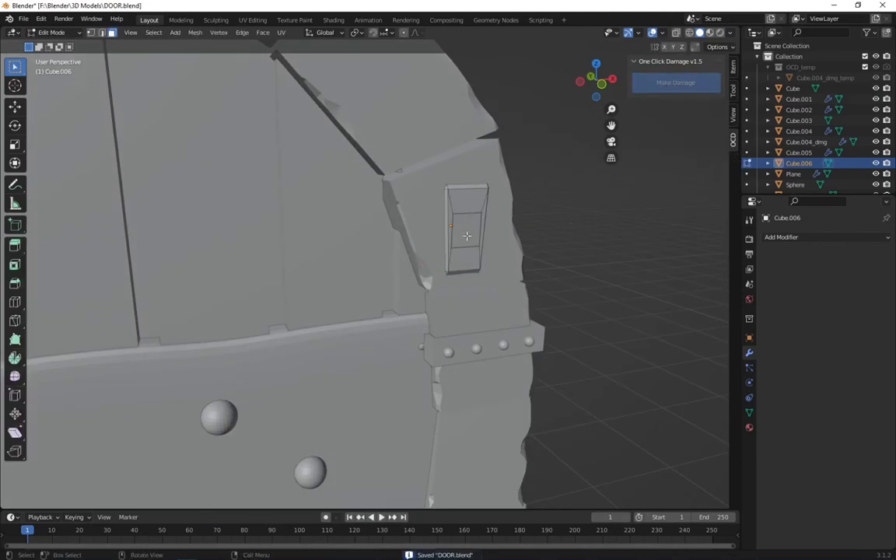
left_click(467, 236)
mouse_move(466, 236)
middle_mouse_down()
mouse_move(421, 250)
mouse_move(419, 242)
middle_mouse_up()
key("shift+s")
left_click(428, 313)
scroll(418, 243, "up", 3)
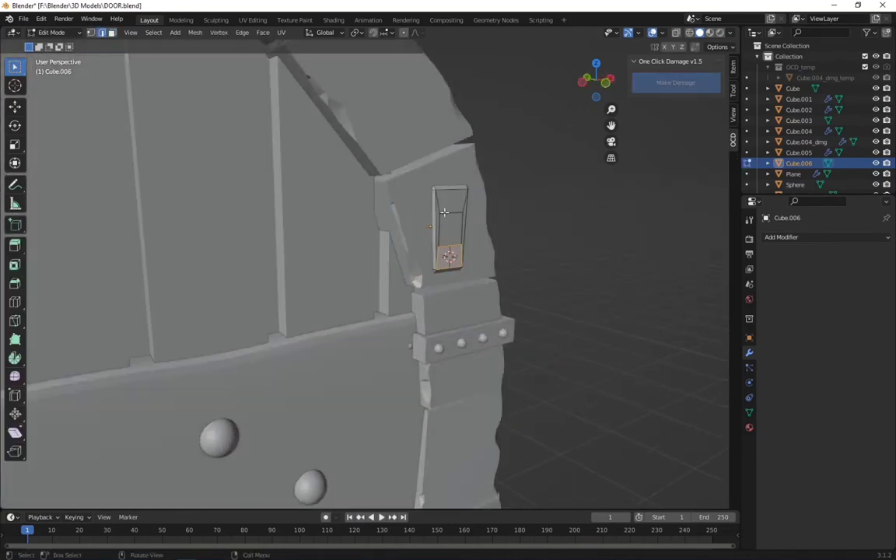
Step: Snap the 3D cursor to the selected plate face and add a cylinder there
key("shift+s")
left_click(480, 304)
key("Tab")
middle_click_drag(490, 290, 486, 282)
key("shift+a")
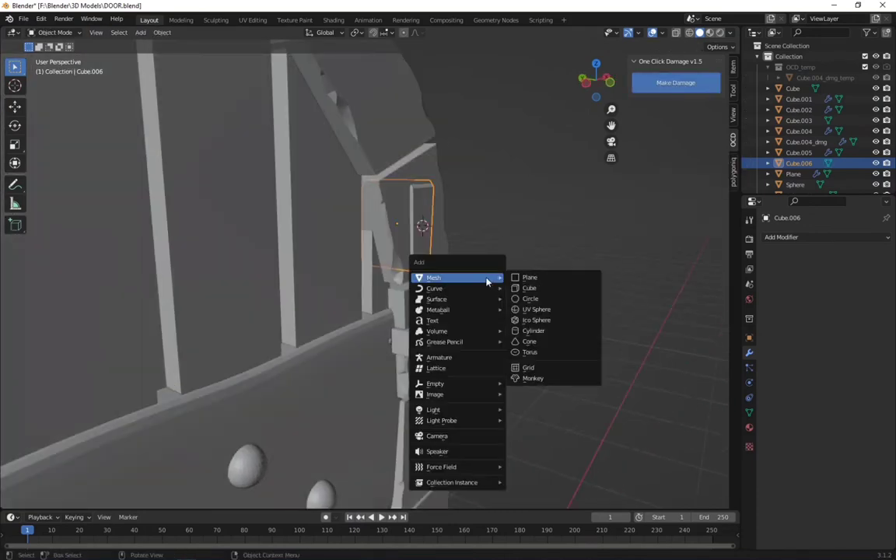
left_click(526, 334)
Step: Shrink the cylinder, rotate it horizontal and thin it into a rod
key("s")
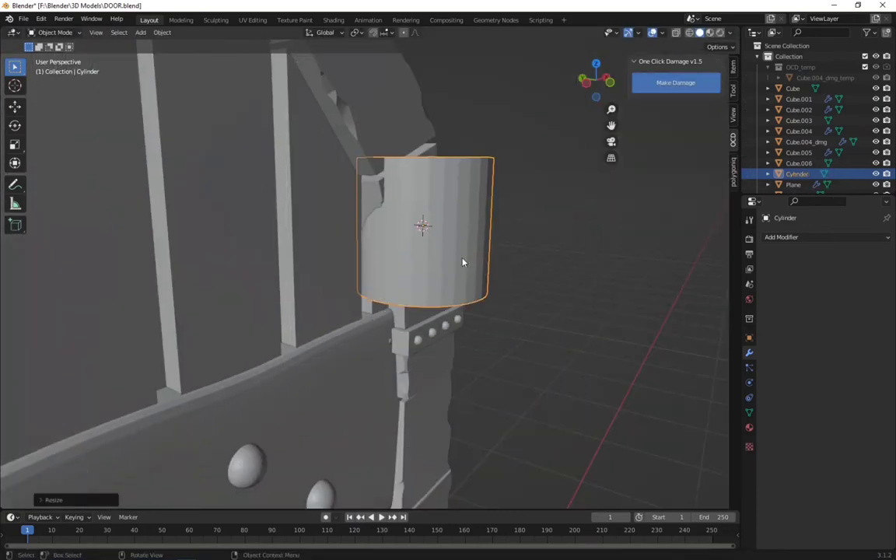
left_click(463, 260)
key("r")
key("s")
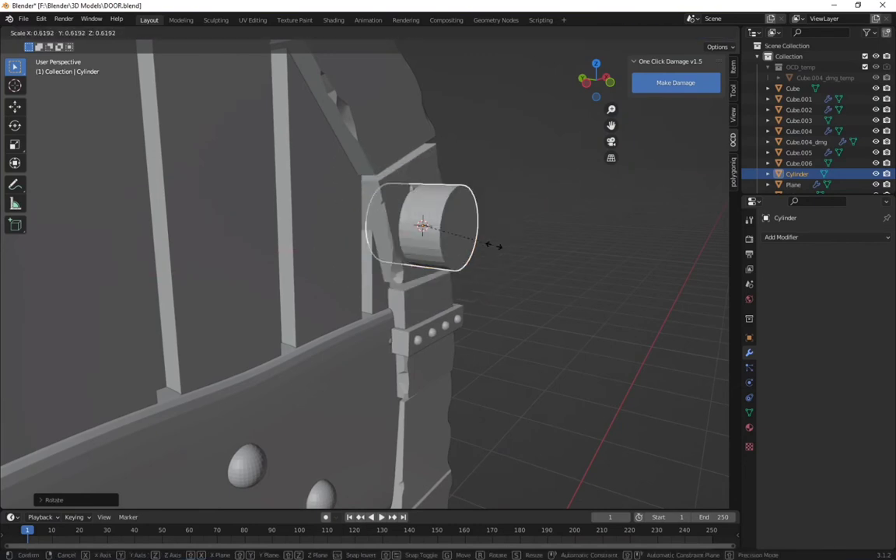
key("shift+y")
left_click(435, 228)
Step: Shorten the rod along Y and seat it against the latch plate
key("g")
key("y")
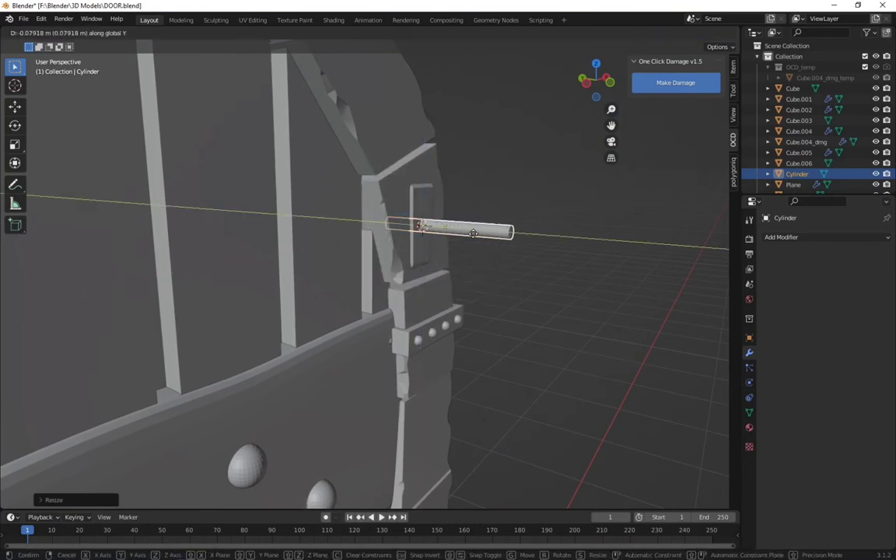
left_click(479, 234)
key("s")
key("y")
left_click(498, 249)
key("g")
key("y")
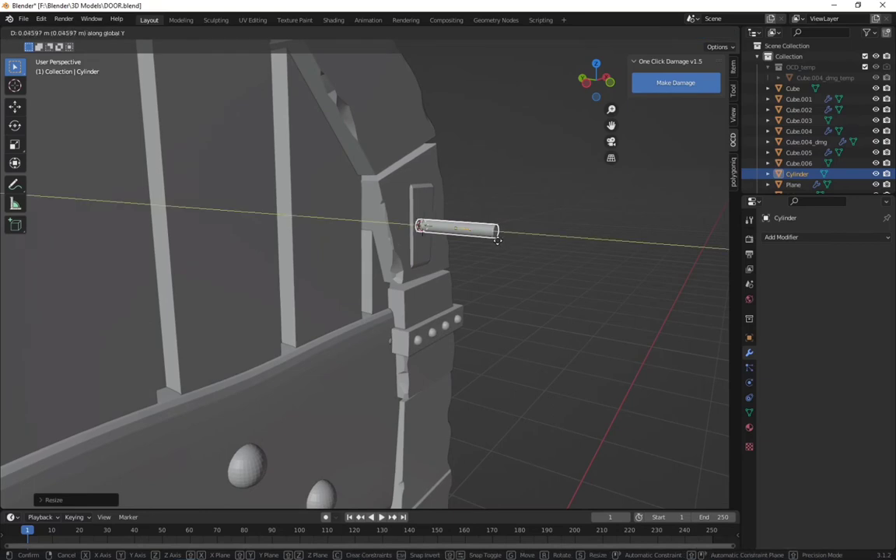
left_click(521, 259)
Step: Extrude the rod's outer end outward and slightly resize it
key("Tab")
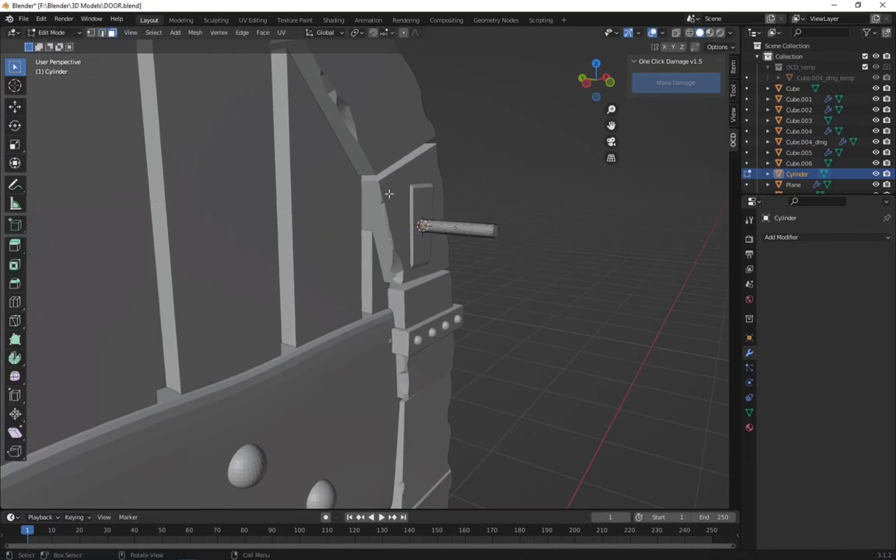
middle_click_drag(465, 231, 600, 266)
key("e")
left_click(596, 269)
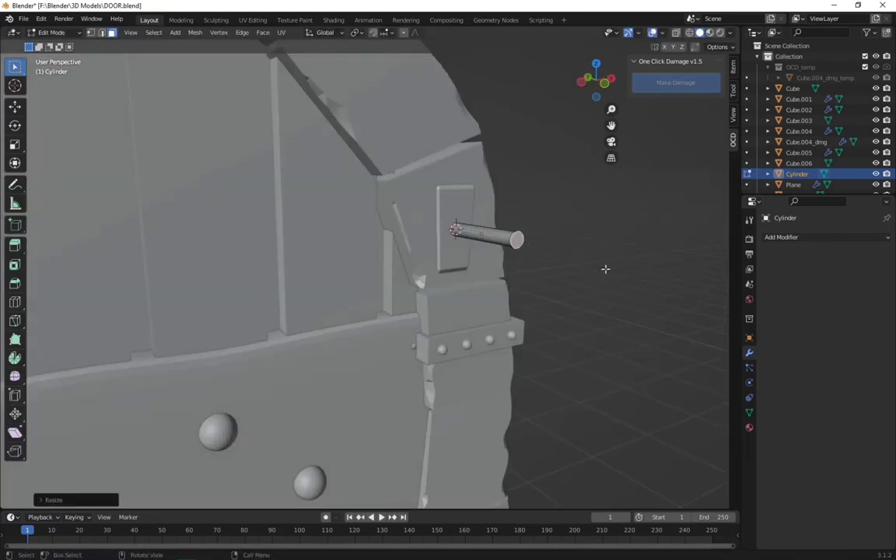
key("s")
left_click(629, 271)
key("shift+s")
Step: Add a small cube at the rod's end, stretched along the rod's Y axis
left_click(536, 323)
key("Tab")
key("shift+a")
left_click(576, 256)
key("s")
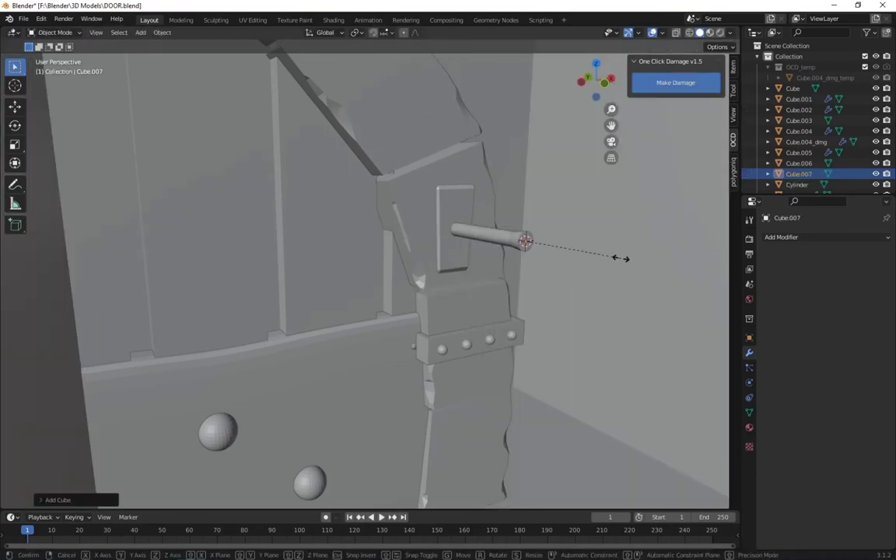
left_click(576, 234)
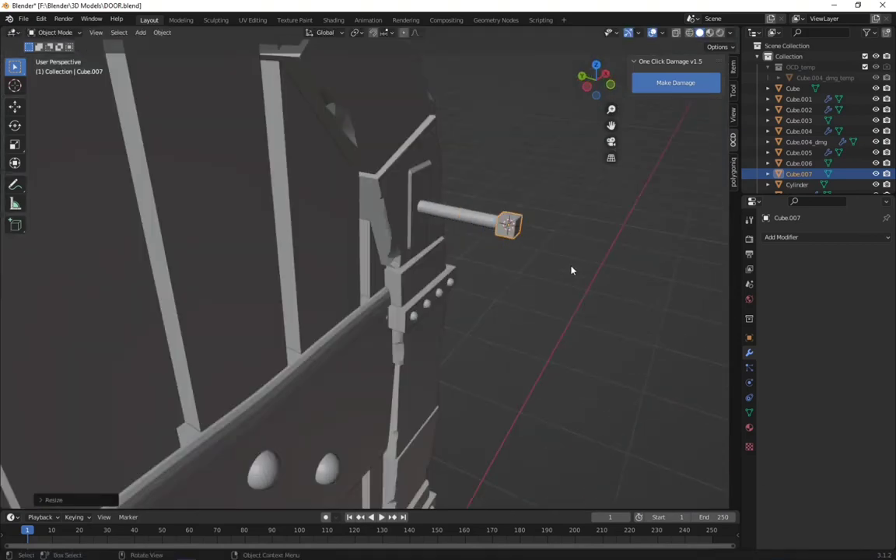
key("s")
key("y")
left_click(579, 266)
Step: Merge the cube's corners at center on each side to form a flat pointed arrowhead
key("Tab")
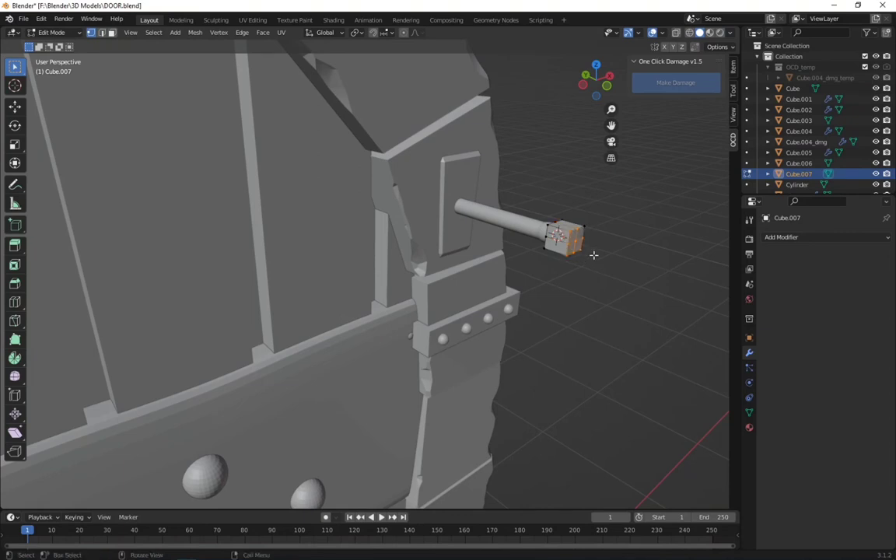
key("m")
left_click(560, 256)
middle_click_drag(560, 257, 571, 268)
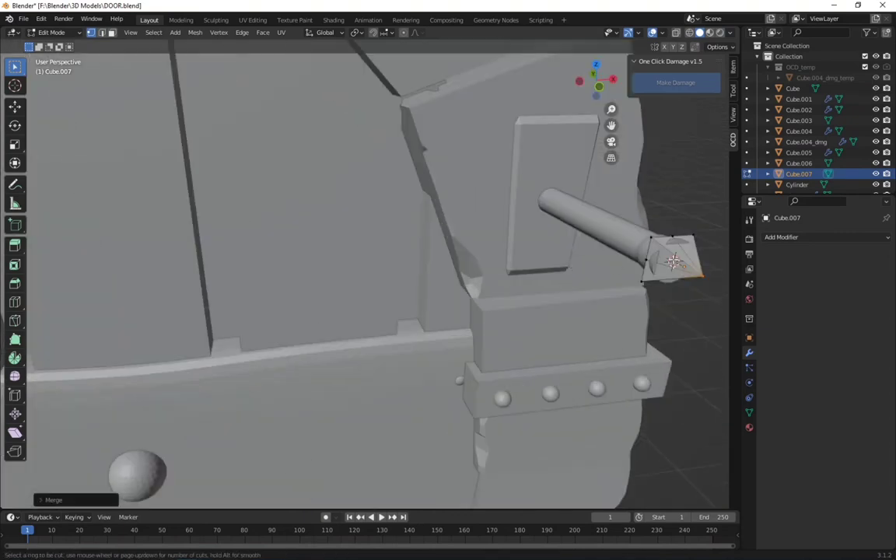
middle_click_drag(673, 260, 678, 282)
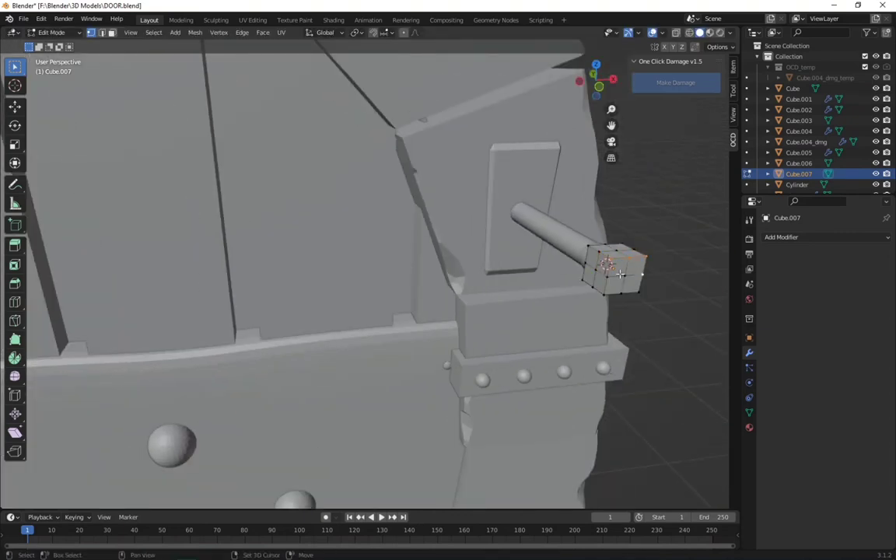
middle_click_drag(623, 299, 664, 308)
key("m")
left_click(664, 309)
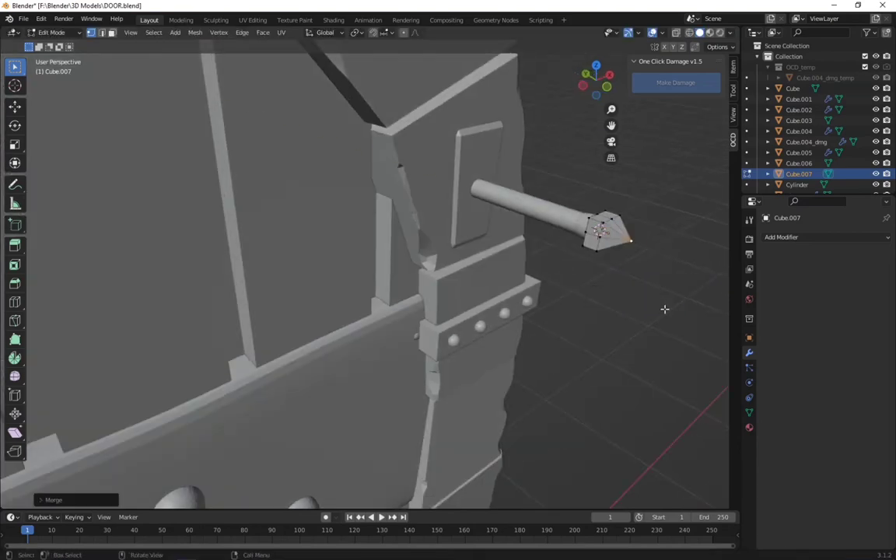
key("s")
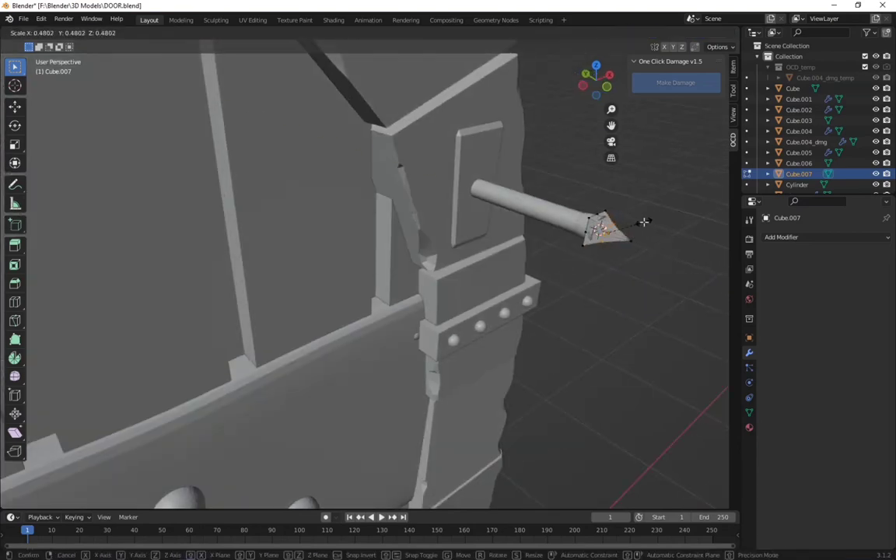
left_click(644, 222)
Step: Enlarge the arrowhead and move it along Y onto the rod's tip
mouse_move(644, 223)
middle_mouse_down()
mouse_move(483, 180)
mouse_move(557, 234)
middle_mouse_up()
key("s")
left_click(514, 238)
key("Tab")
key("s")
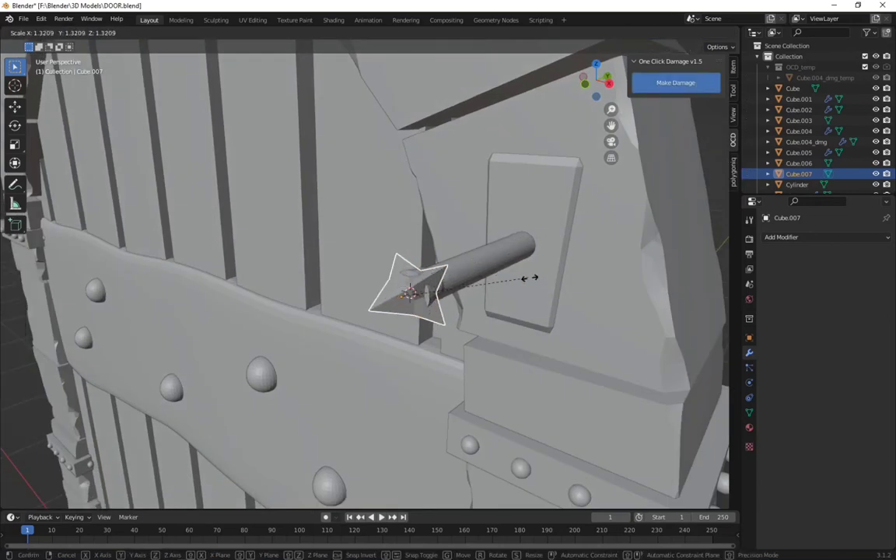
left_click(525, 276)
key("g")
key("y")
left_click(514, 289)
Step: Enlarge the arrowhead further and return to editing its geometry
middle_click_drag(490, 314, 650, 290)
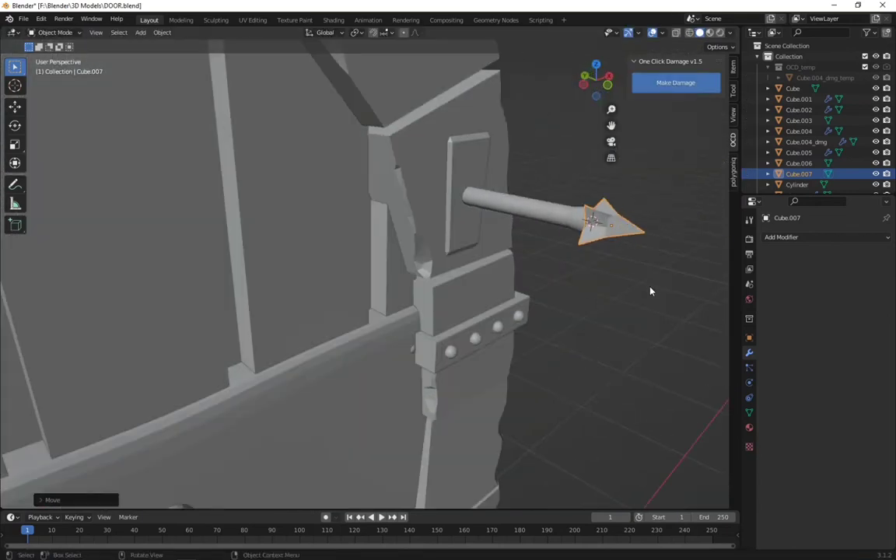
key("s")
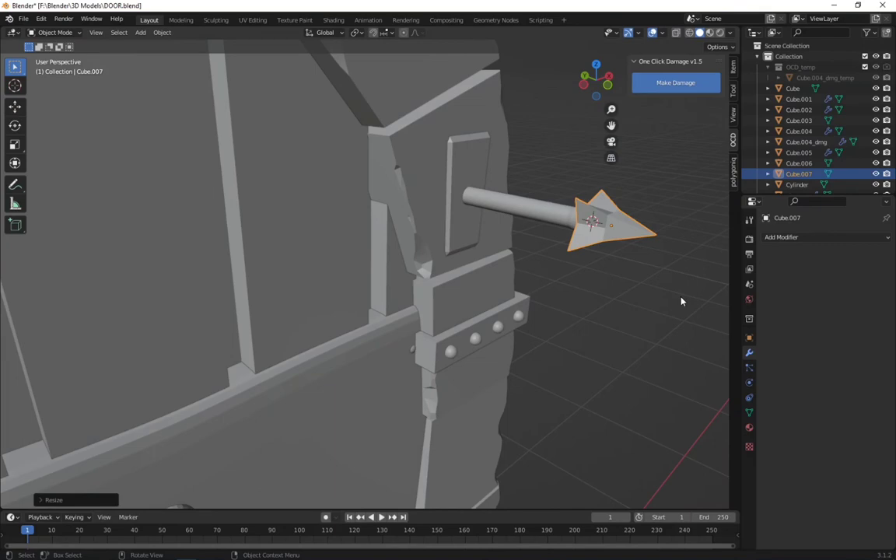
key("Tab")
mouse_move(626, 230)
middle_mouse_down()
mouse_move(601, 305)
mouse_move(653, 231)
mouse_move(595, 242)
middle_mouse_up()
Step: Finish scaling the arrowhead and give it a Bevel modifier
key("s")
left_click(632, 219)
key("Tab")
left_click(781, 237)
left_click(696, 224)
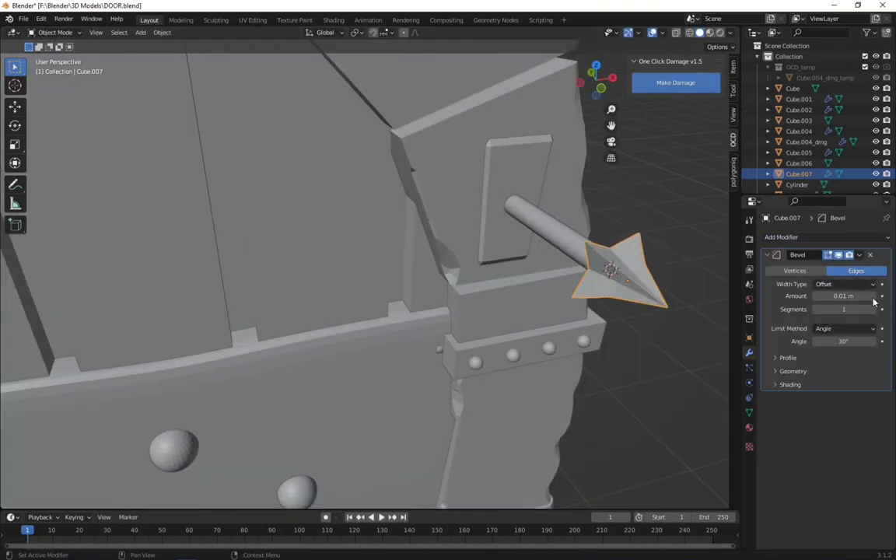
Step: Bevel the arrow shaft by 0.01 m, shade it smooth, and save
middle_click_drag(568, 299, 506, 198)
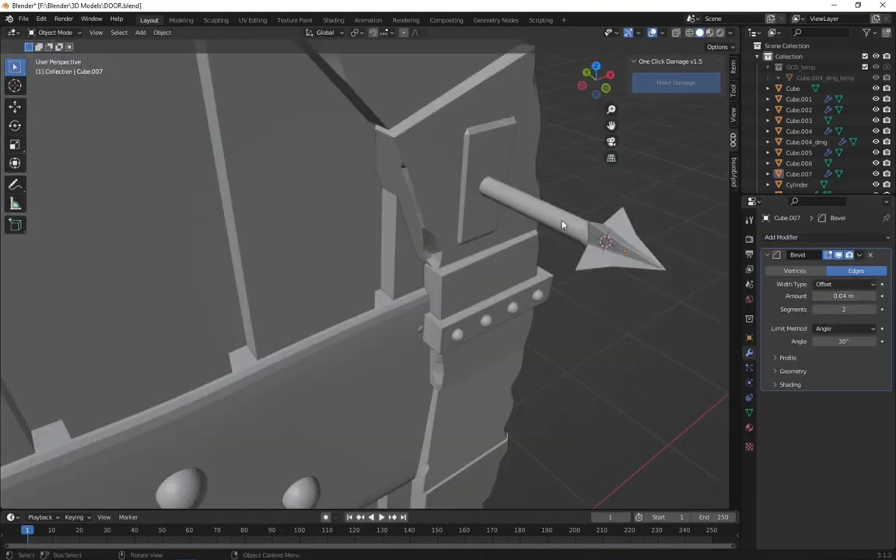
left_click(505, 197)
left_click(781, 236)
left_click(636, 280)
middle_click_drag(632, 248, 504, 200)
right_click(504, 201)
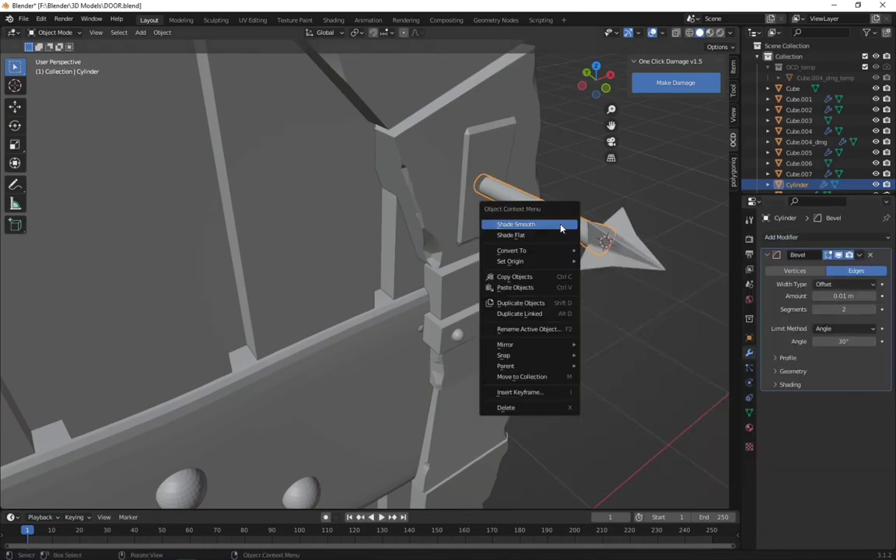
left_click(554, 280)
mouse_move(553, 280)
middle_mouse_down()
mouse_move(648, 282)
mouse_move(585, 294)
middle_mouse_up()
key("ctrl+s")
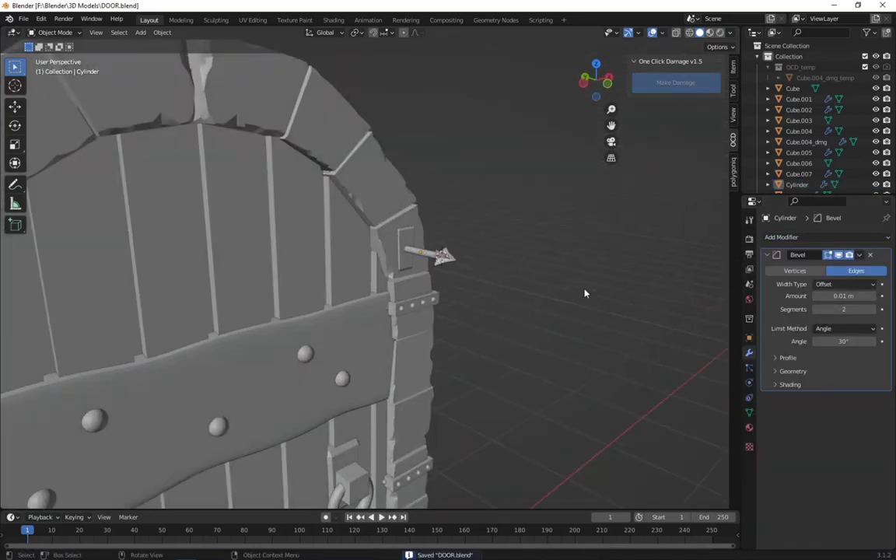
Step: Scale the arrowhead latch piece up
scroll(514, 300, "down", 6)
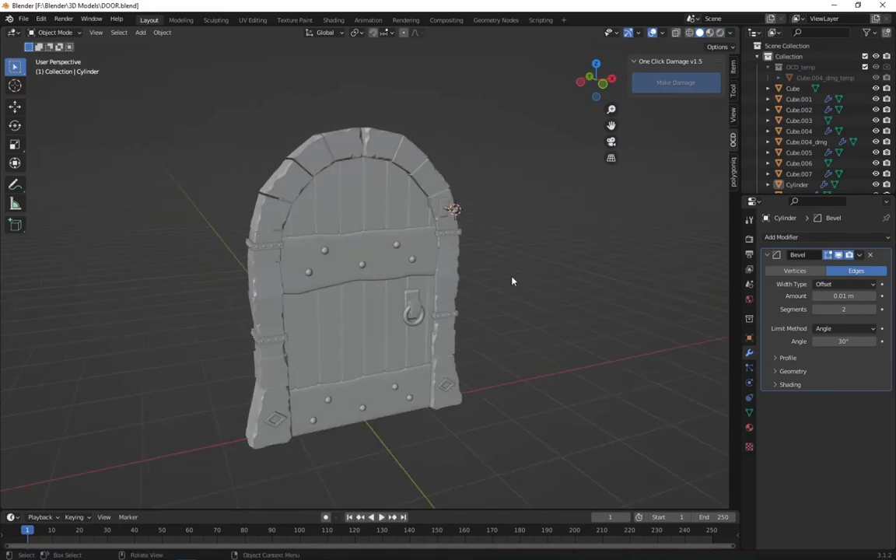
middle_click_drag(512, 281, 466, 259)
scroll(458, 296, "up", 2)
scroll(462, 274, "up", 2)
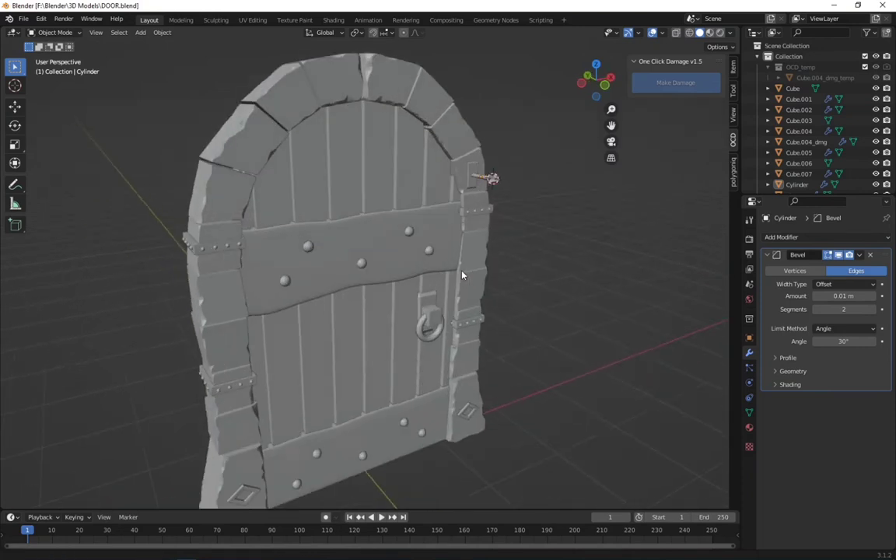
scroll(460, 255, "up", 3)
left_click(461, 255)
key("s")
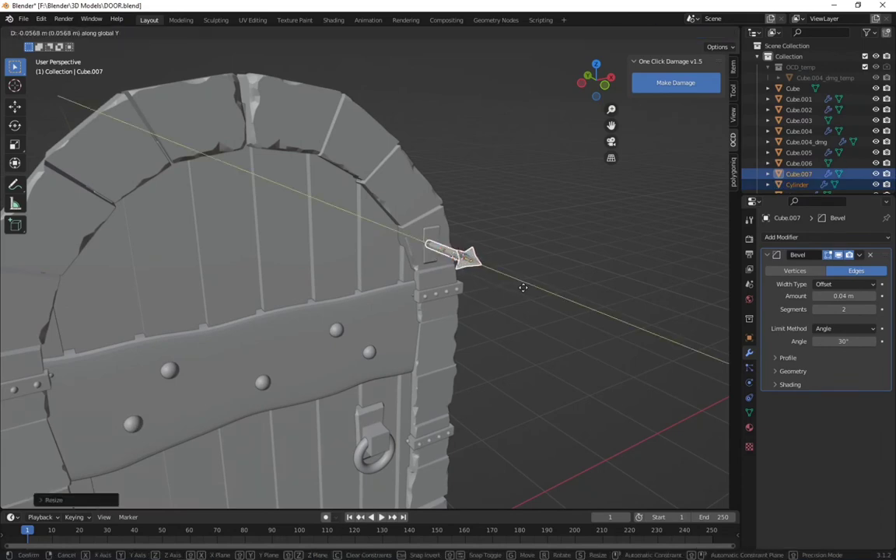
left_click(504, 307)
Step: Shade the door plank smooth
middle_click_drag(504, 307, 521, 307)
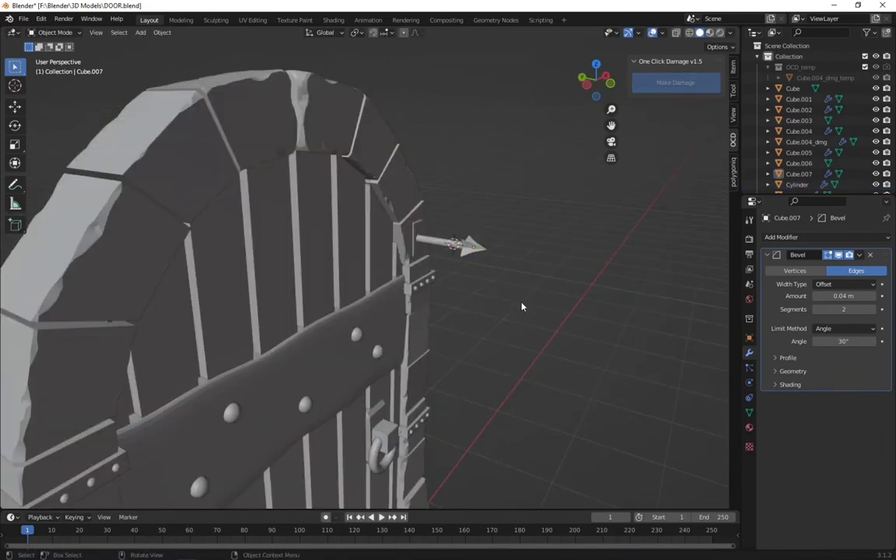
left_click(324, 349)
right_click(324, 349)
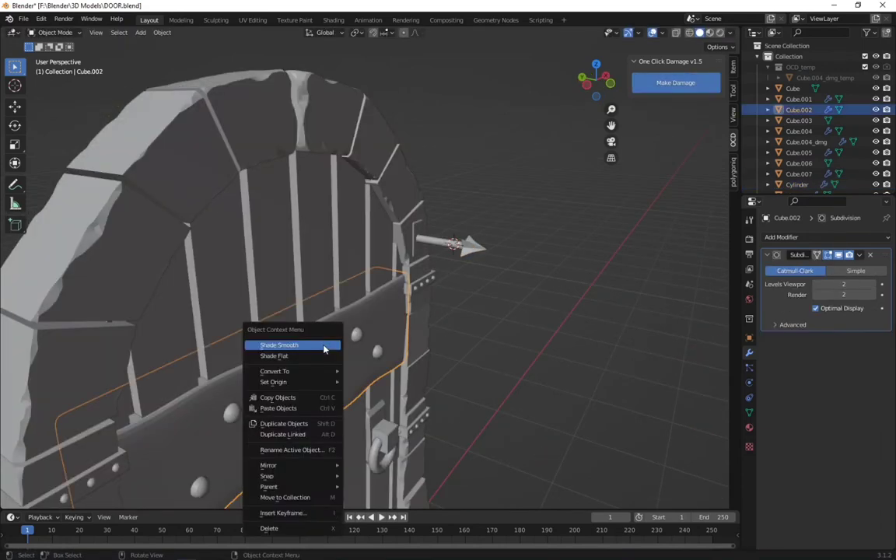
mouse_move(330, 347)
middle_mouse_down()
mouse_move(313, 171)
mouse_move(347, 363)
middle_mouse_up()
right_click(346, 362)
left_click(348, 363)
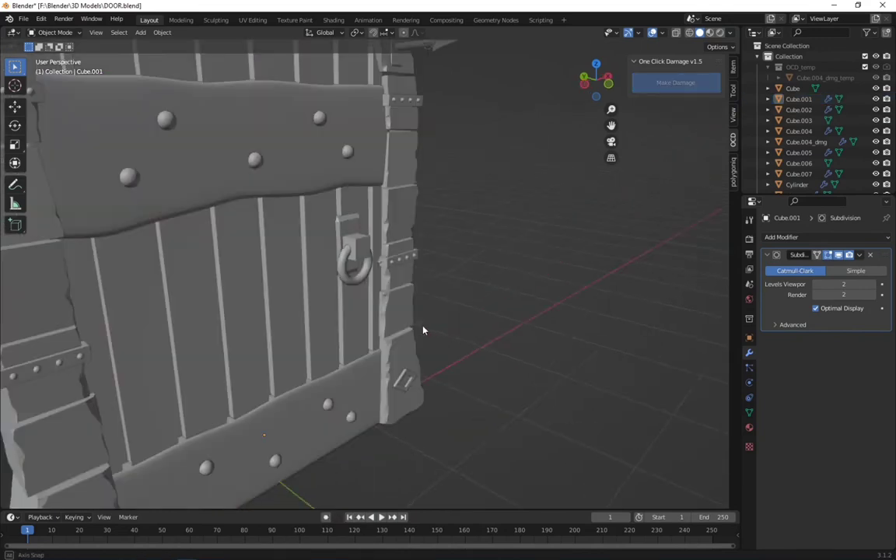
Step: Add a new plane beside the arrow latch
mouse_move(420, 330)
middle_mouse_down()
mouse_move(380, 444)
mouse_move(436, 348)
middle_mouse_up()
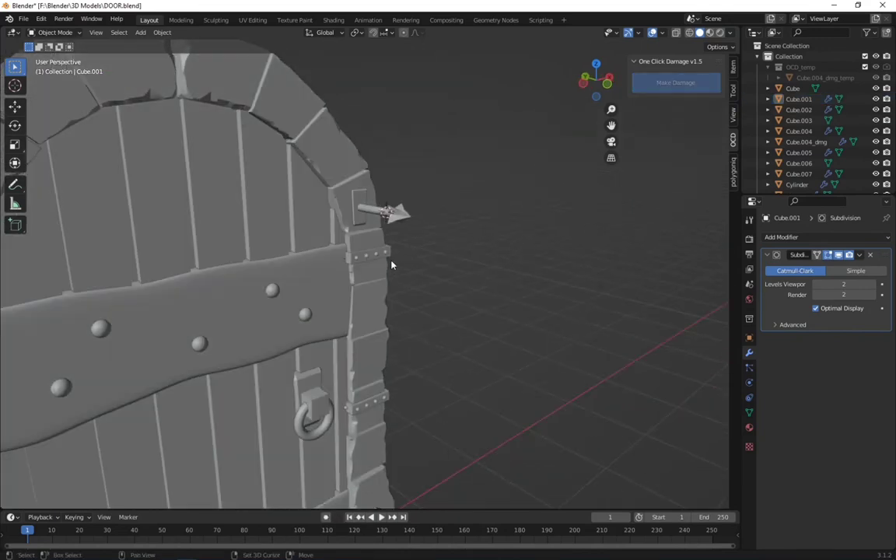
key("shift+a")
left_click(432, 260)
Step: Scale the new plane down and move it along Z to sit below the latch
key("s")
left_click(371, 216)
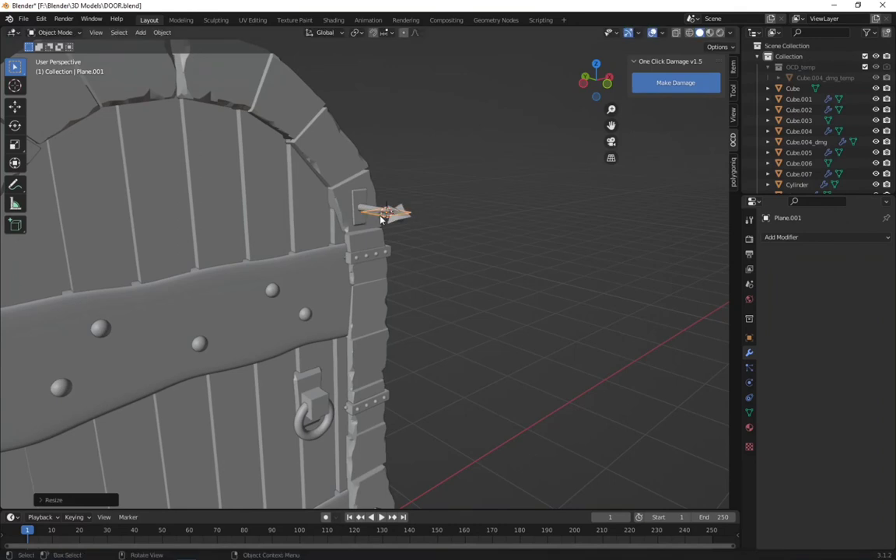
key("g")
key("z")
left_click(391, 265)
key("s")
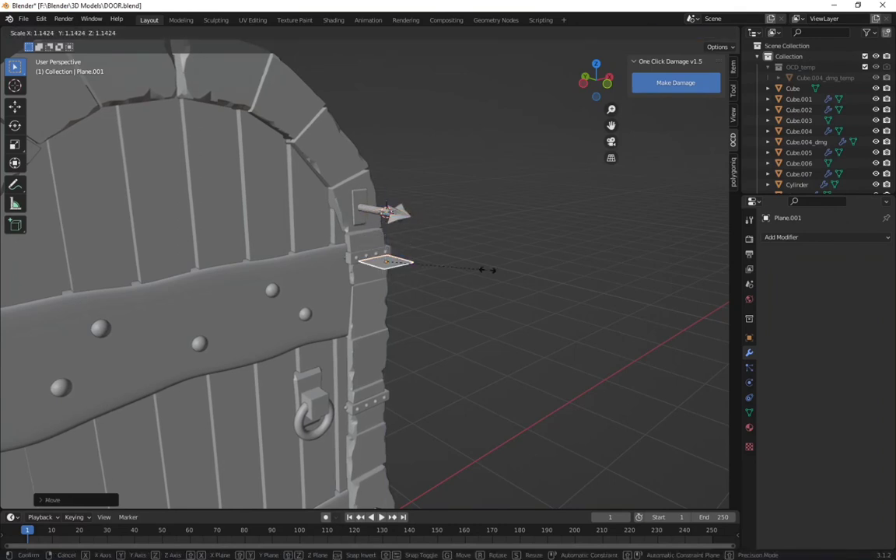
left_click(480, 270)
Step: In Edit Mode, extrude the plane's face into a thick slab base
key("Tab")
key("KP_Decimal")
key("e")
left_click(493, 265)
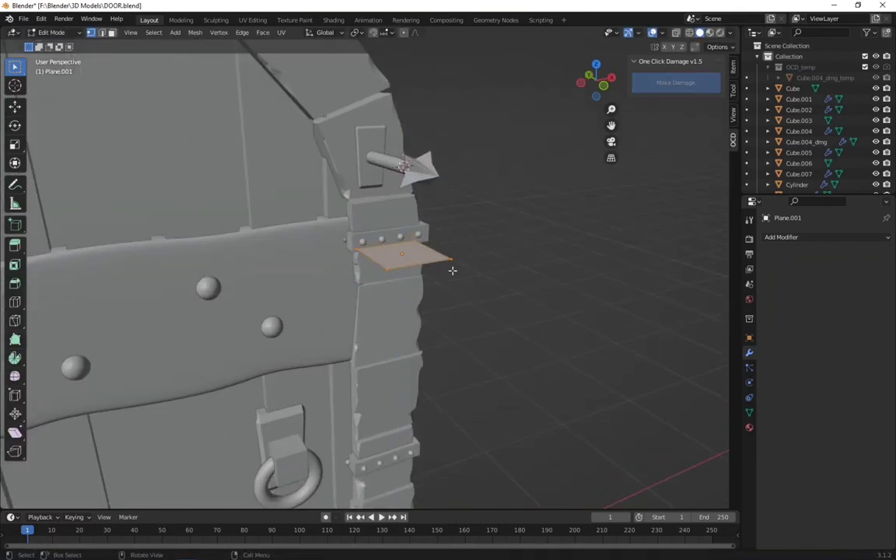
key("e")
left_click(472, 258)
Step: Subdivide the slab's top face and inset the four resulting faces
right_click(481, 258)
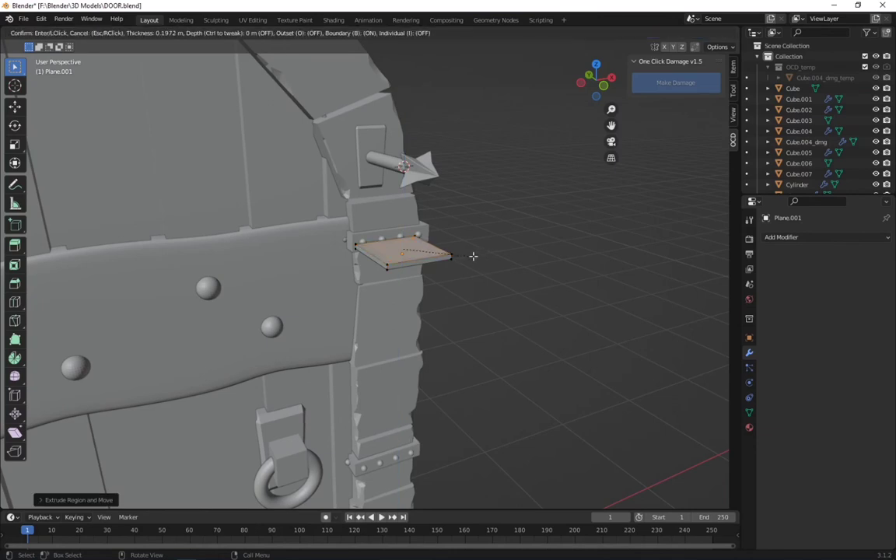
left_click(472, 256)
scroll(473, 256, "up", 4)
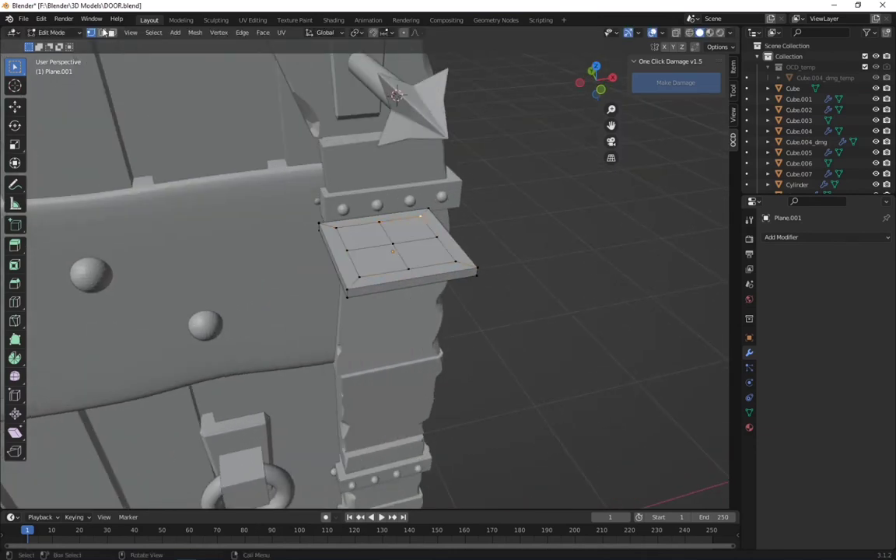
left_click(398, 256, "shift")
key("i")
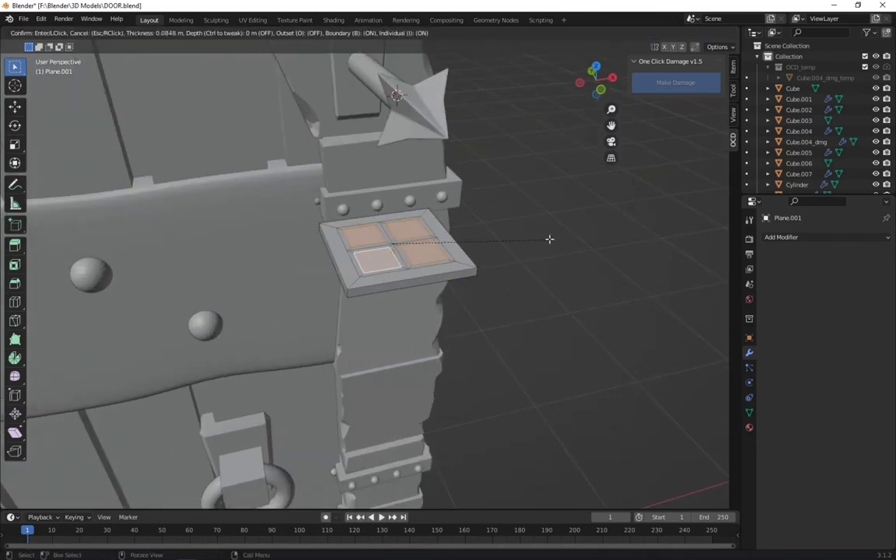
left_click(501, 240)
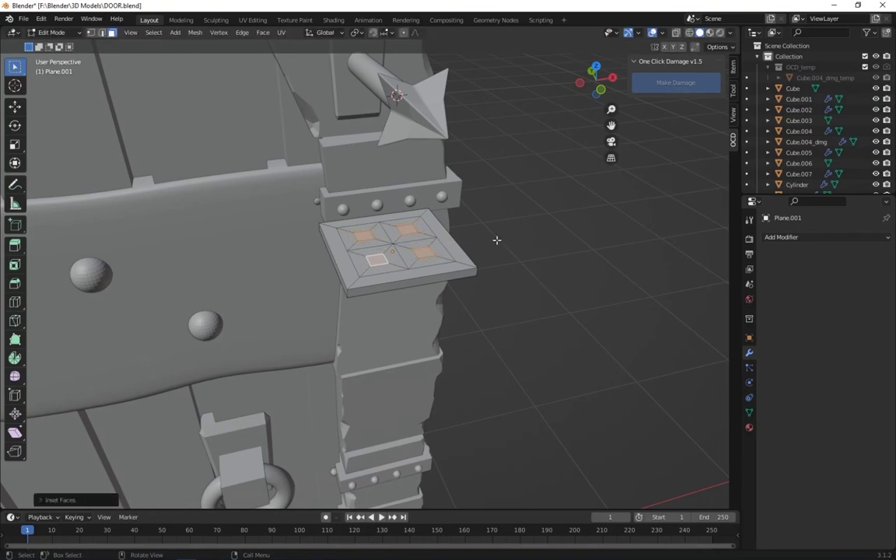
Step: Shrink the four corner faces and extrude them upward into tall posts, adding a loop cut
key("s")
left_click(560, 236)
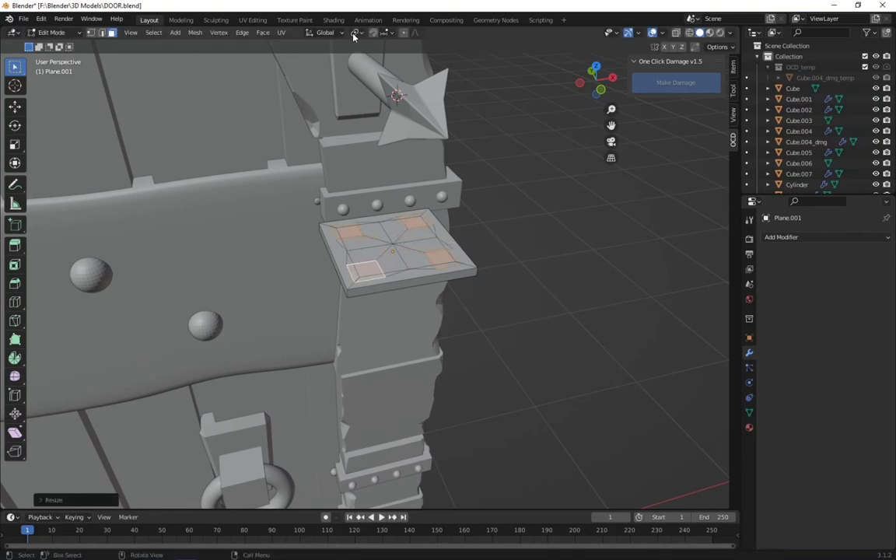
key("s")
left_click(463, 233)
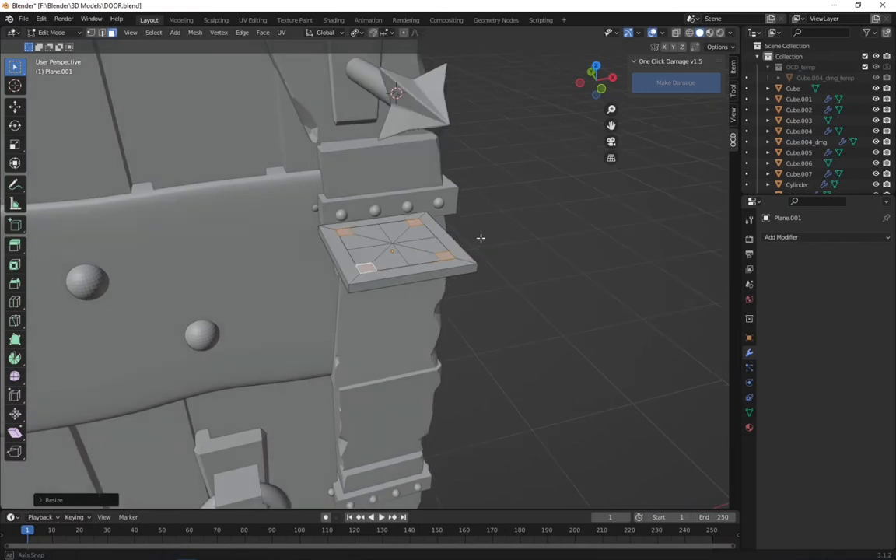
middle_click_drag(467, 233, 480, 234)
key("e")
left_click(480, 132)
key("ctrl+r")
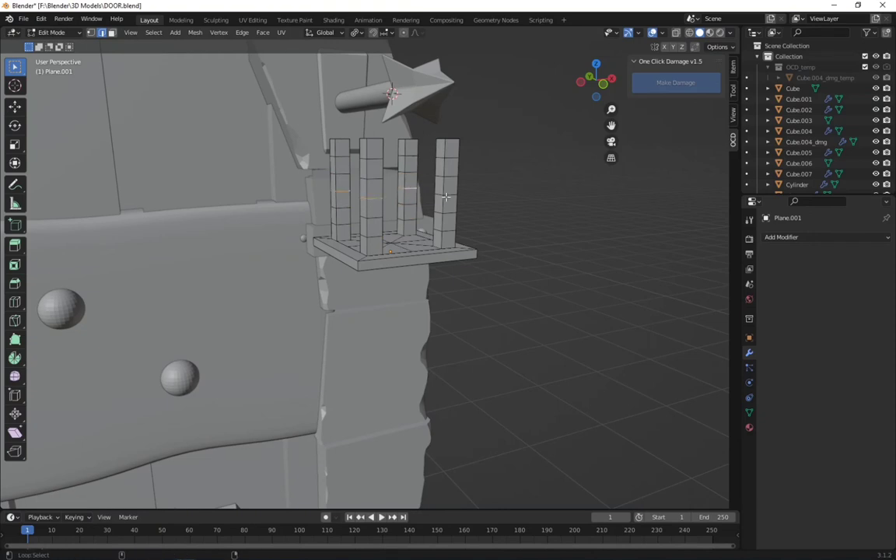
Step: Pinch the posts' middles with proportional scaling, rescaling around Individual Origins
key("s")
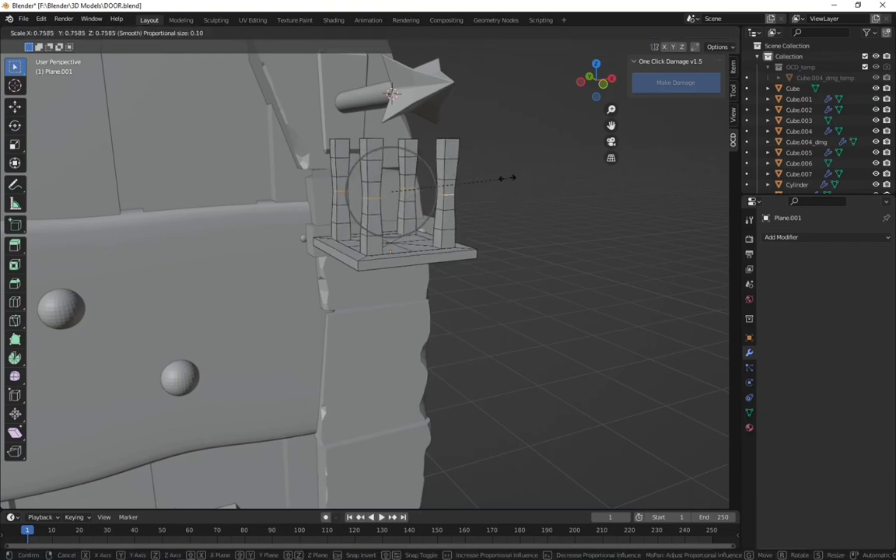
left_click(495, 175)
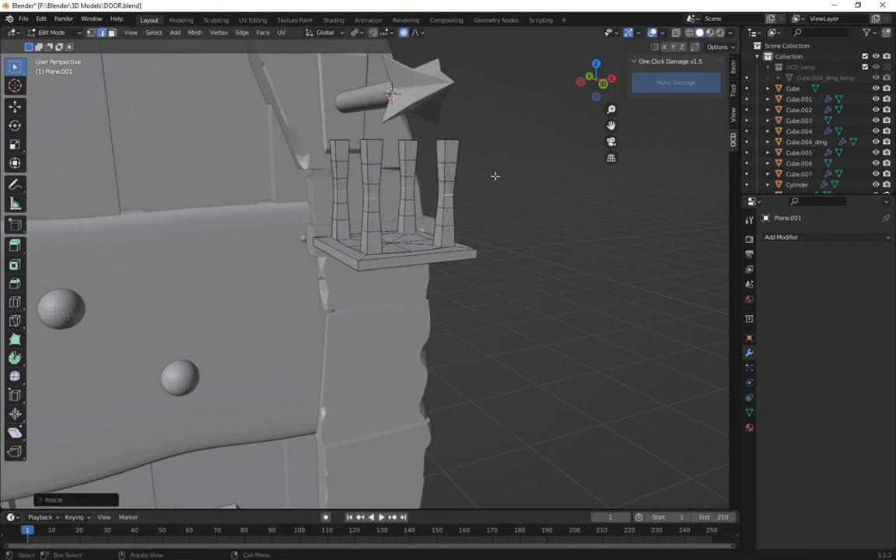
left_click(356, 33)
left_click(374, 69)
key("s")
left_click(473, 182)
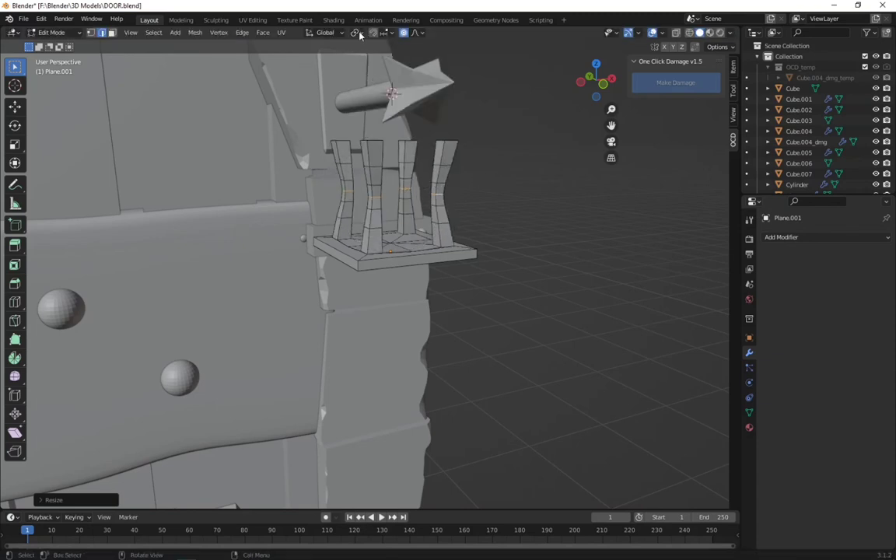
left_click(355, 32)
left_click(370, 81)
key("s")
right_click(507, 131)
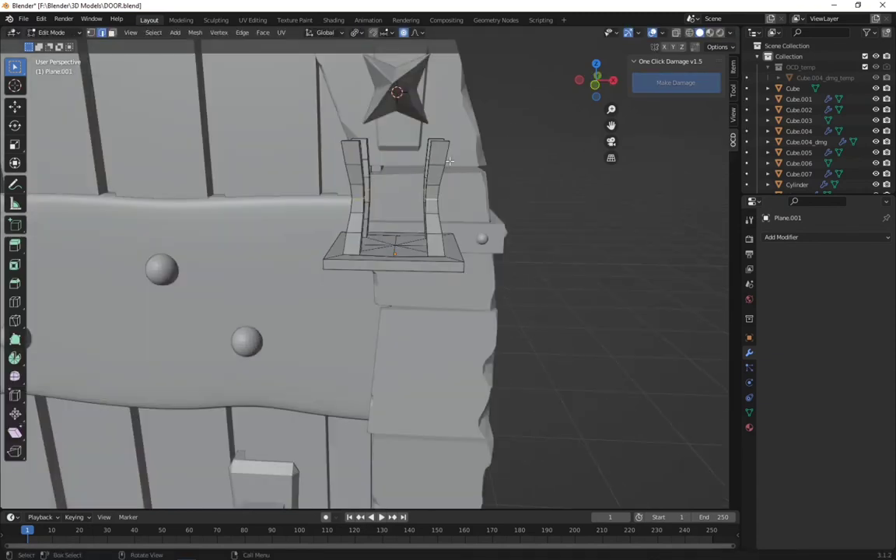
Step: Duplicate the base's bottom face up to the post tops and inset it
mouse_move(507, 130)
middle_mouse_down()
mouse_move(468, 217)
mouse_move(399, 177)
middle_mouse_up()
mouse_move(396, 267)
middle_mouse_down()
mouse_move(423, 240)
mouse_move(396, 194)
middle_mouse_up()
key("shift+d")
key("z")
key("z")
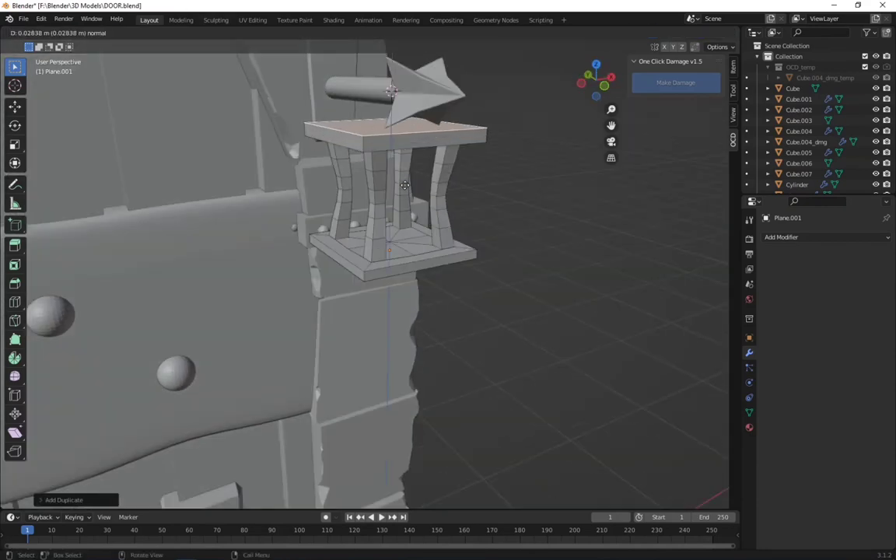
key("i")
left_click(500, 184)
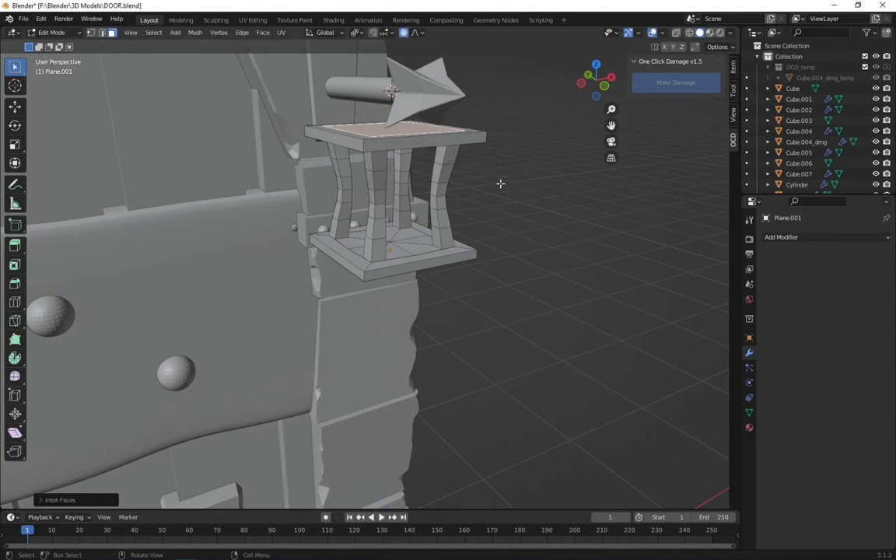
Step: Extrude and taper the top face into a pointed roof, then reposition the finished lantern
middle_click_drag(501, 185, 504, 194)
key("e")
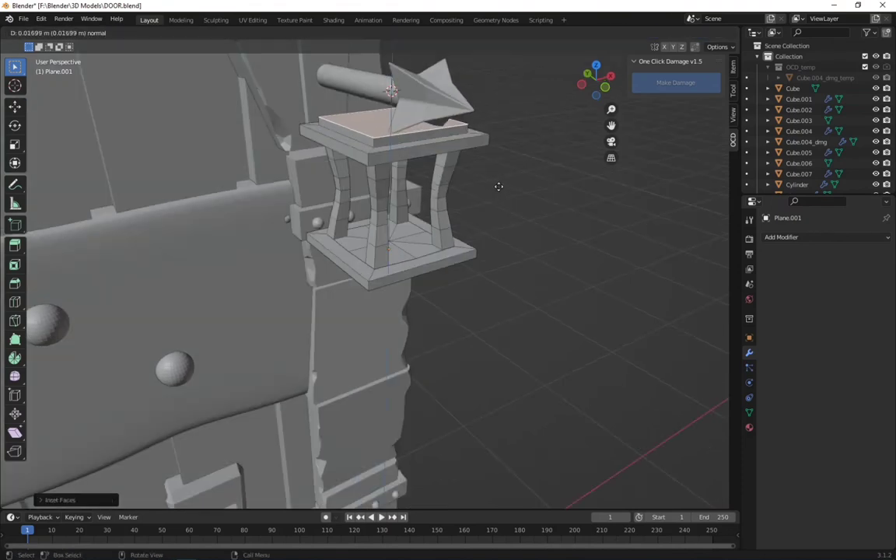
key("s")
left_click(480, 120)
key("s")
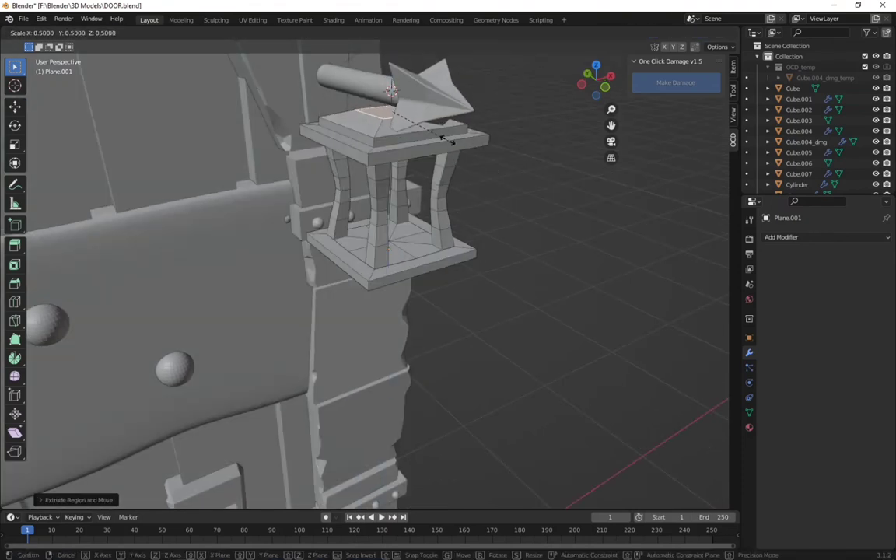
left_click(440, 137)
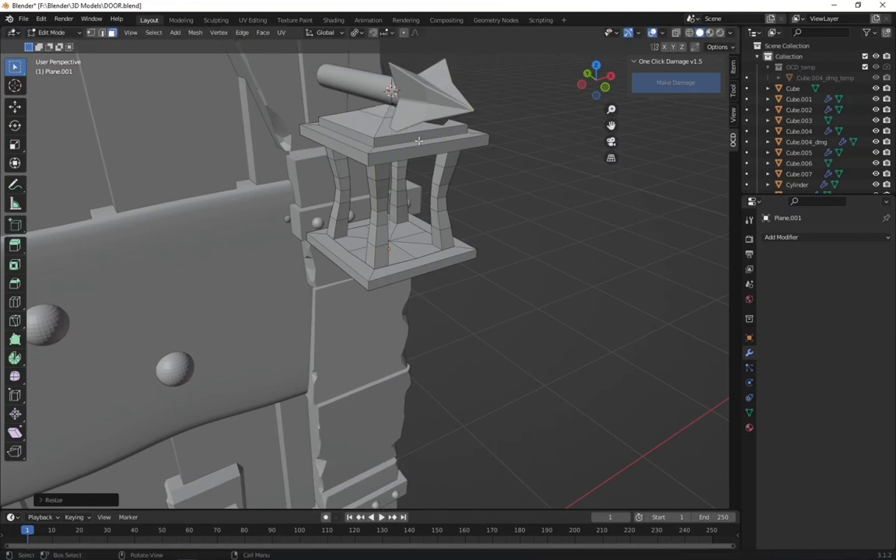
key("Tab")
key("g")
left_click(410, 153)
Step: Add a small torus, rotate it 90° on X, and narrow it along X
middle_click_drag(411, 154, 403, 158)
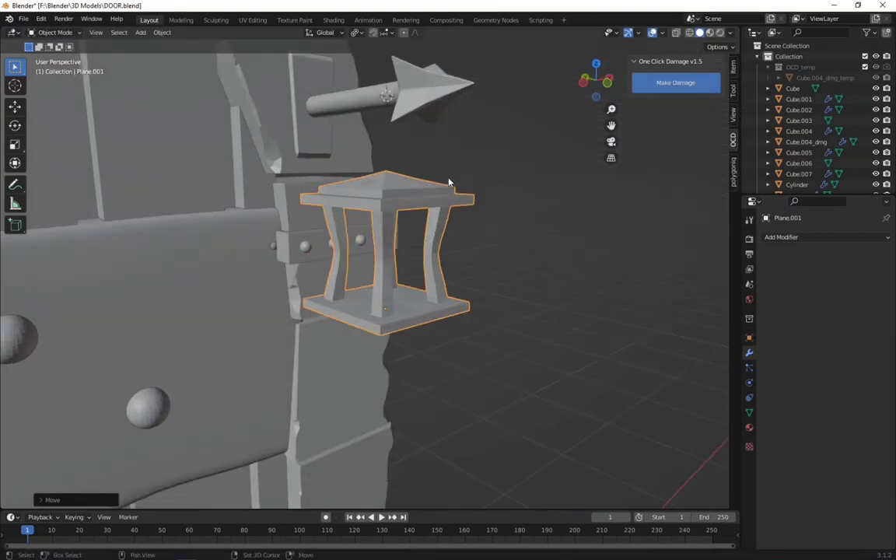
key("shift+a")
left_click(490, 252)
key("s")
key("Return")
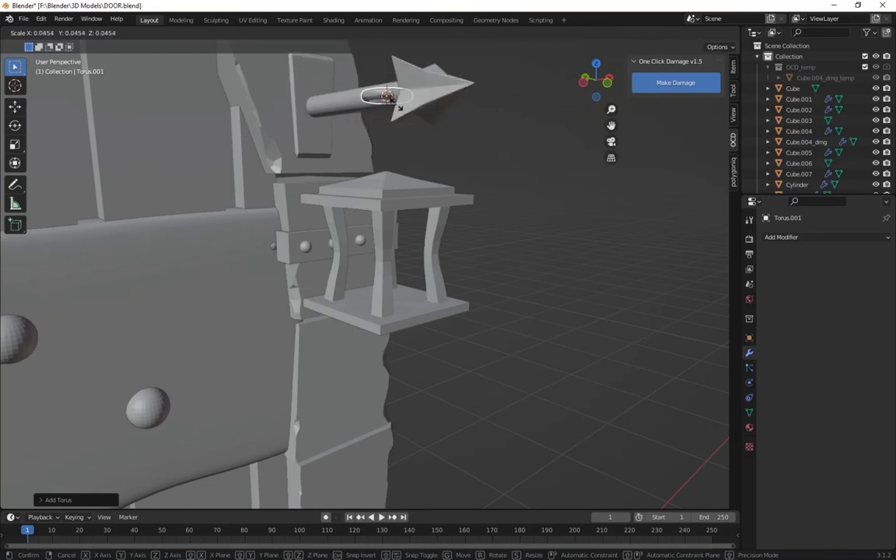
type("rx90")
key("Return")
middle_click_drag(356, 116, 384, 172)
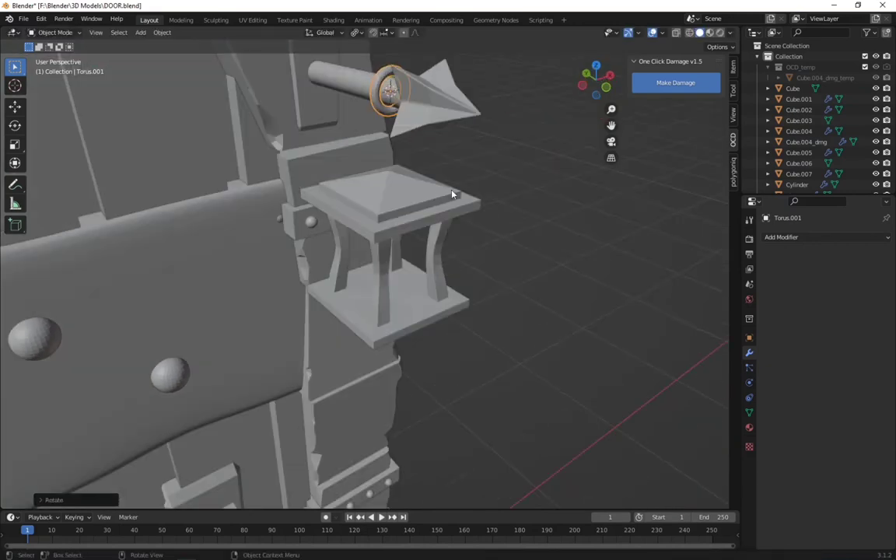
key("s")
key("x")
left_click(420, 150)
Step: Edit the torus in front view with X-ray and vertex select, and save the file
key("Tab")
scroll(362, 268, "up", 2)
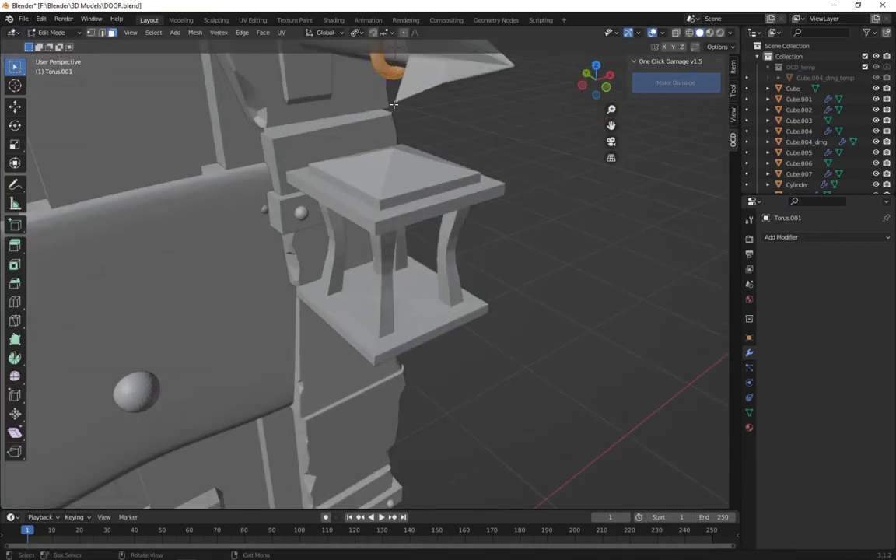
scroll(361, 268, "up", 2)
key("KP_1")
key("alt+z")
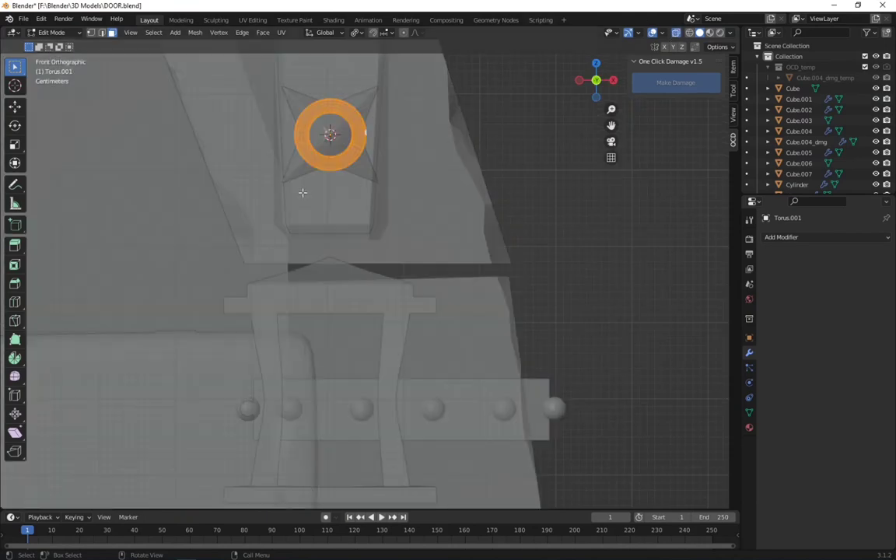
scroll(300, 195, "up", 3)
key("1")
key("ctrl+s")
scroll(324, 200, "up", 2)
scroll(391, 280, "up", 2)
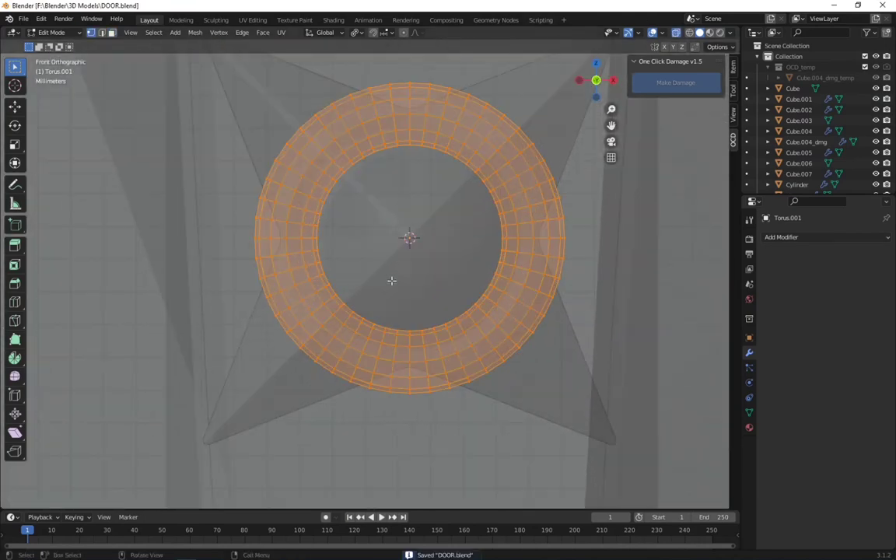
Step: Scale the middle row of vertices along X with proportional editing into an oval
left_click_drag(470, 234, 577, 243)
left_click(403, 32)
key("s")
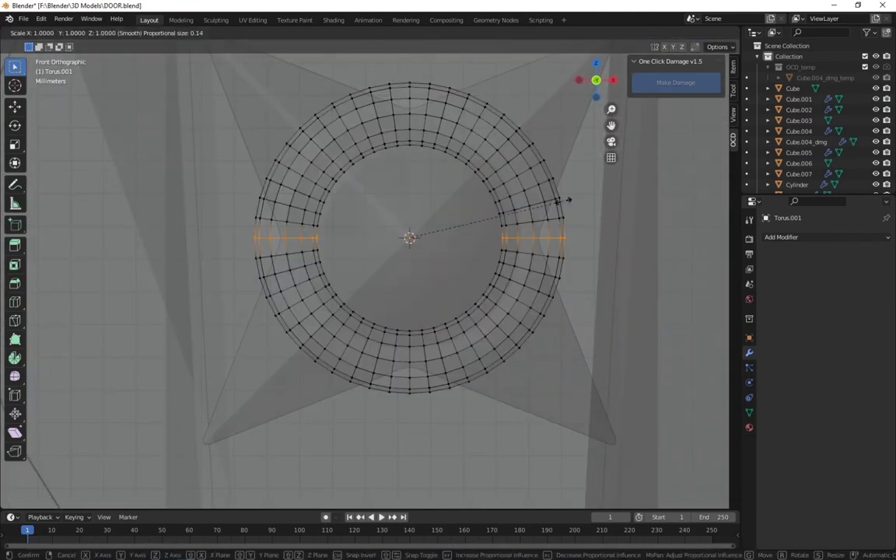
key("x")
left_click(535, 214)
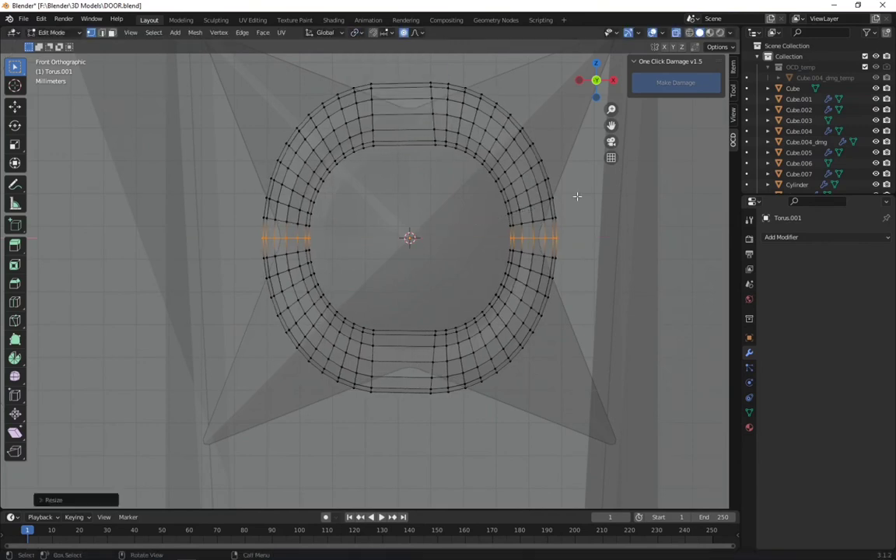
key("s")
key("x")
left_click(526, 207)
Step: Move the torus's right half along X to stretch it into a narrow oval link
left_click_drag(406, 70, 536, 430)
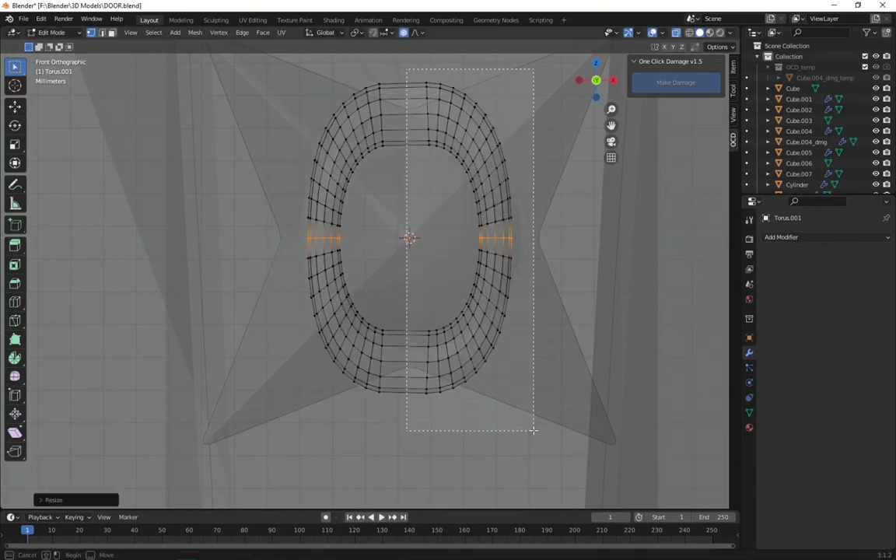
key("g")
key("x")
scroll(531, 406, "up", 3)
scroll(531, 406, "up", 2)
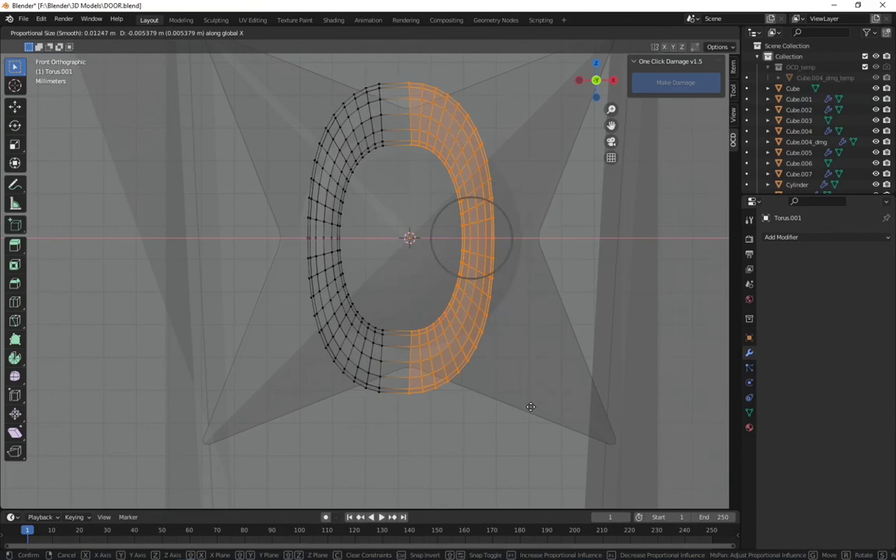
scroll(510, 404, "up", 2)
left_click(514, 408)
key("Tab")
mouse_move(514, 408)
middle_mouse_down()
mouse_move(540, 385)
mouse_move(537, 266)
middle_mouse_up()
Step: Shrink the link, place it against the arrow shaft, and add an Array modifier
key("s")
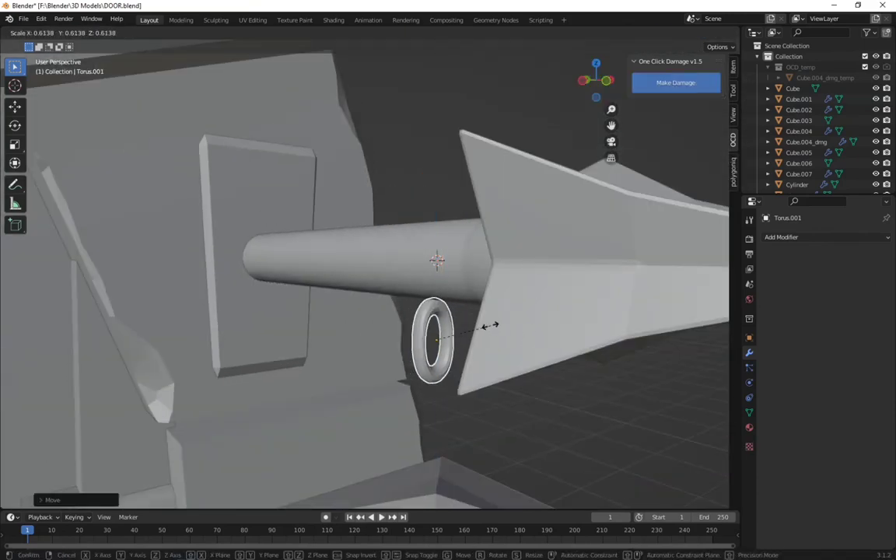
left_click(483, 332)
scroll(483, 332, "down", 4)
scroll(410, 279, "up", 4)
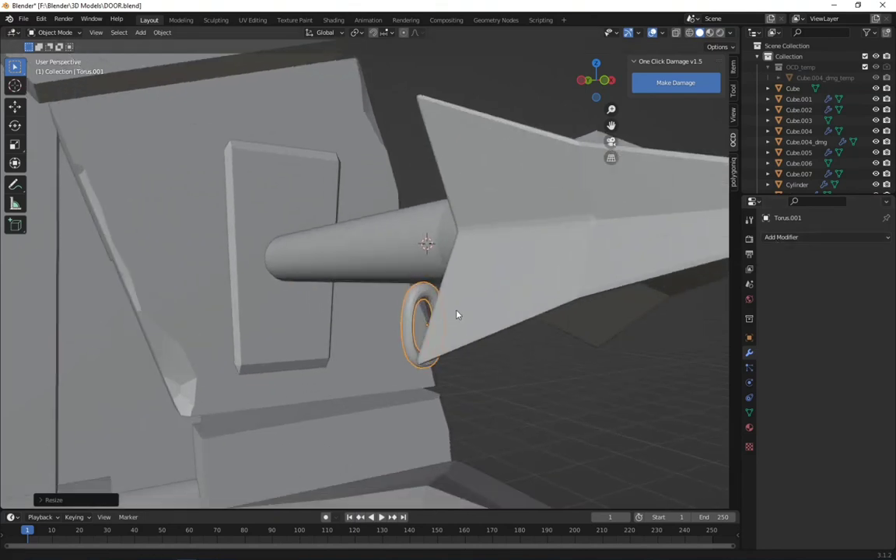
key("g")
left_click(502, 301)
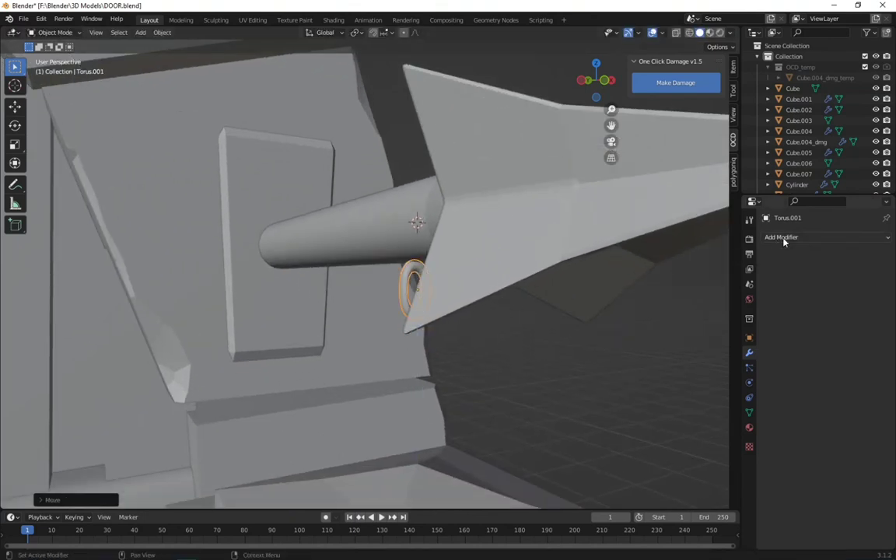
left_click(785, 236)
left_click(721, 272)
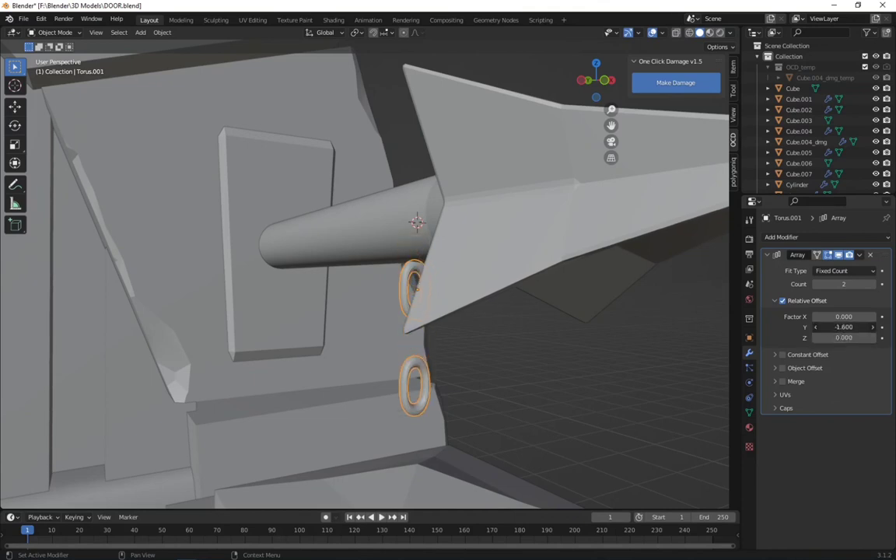
Step: Lower the lantern along Z beneath the chain links
middle_click_drag(482, 295, 521, 279)
left_click(476, 473)
key("g")
key("z")
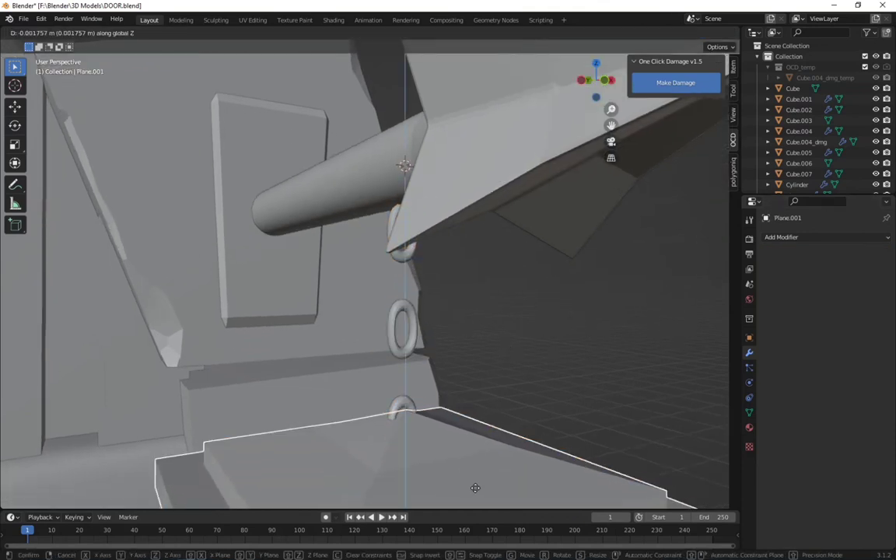
left_click(429, 342)
Step: Rotate the middle chain link 90° on Z and shift it along X to interlock
left_click(404, 327)
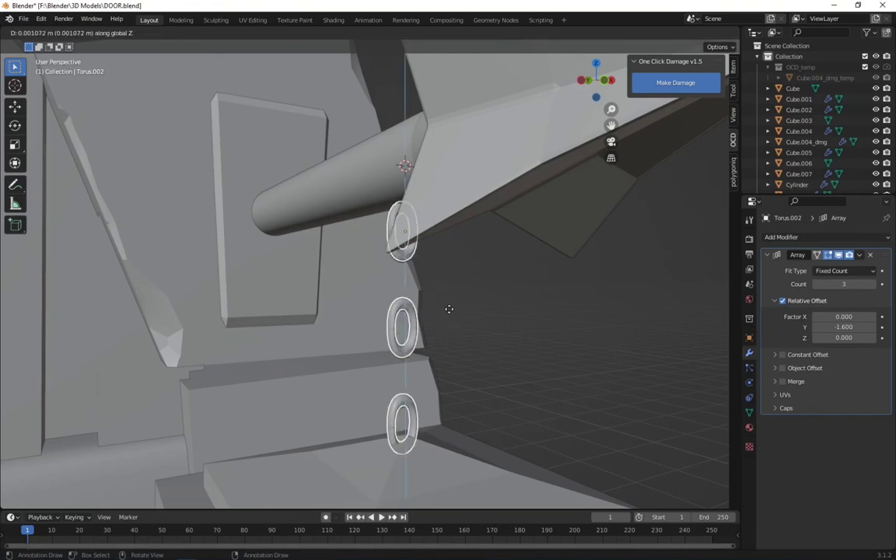
key("r")
key("z")
key("9")
key("0")
key("Return")
middle_click_drag(451, 352, 436, 327)
key("g")
key("x")
left_click(439, 333)
Step: Tighten the array's relative offset to pull the links together, then save the file
left_click(360, 327)
mouse_move(360, 327)
middle_mouse_down()
mouse_move(504, 324)
mouse_move(683, 273)
middle_mouse_up()
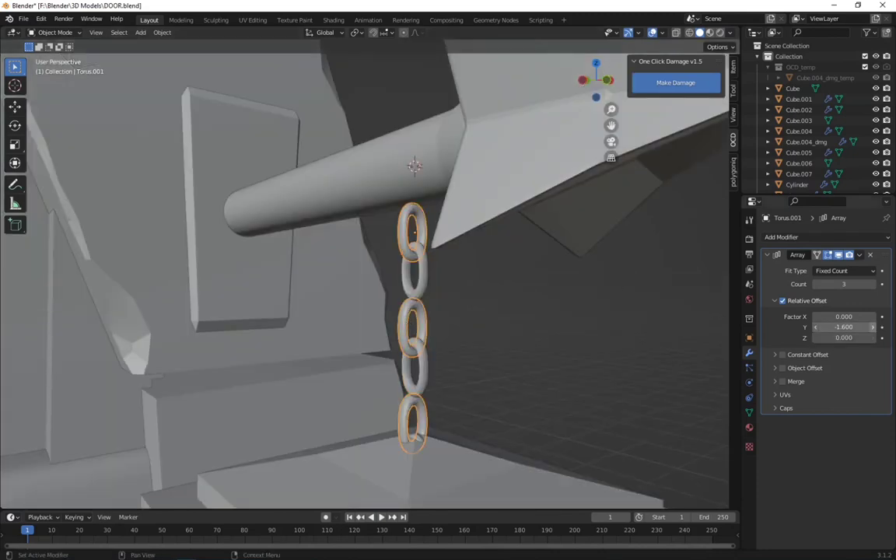
left_click_drag(856, 327, 872, 328)
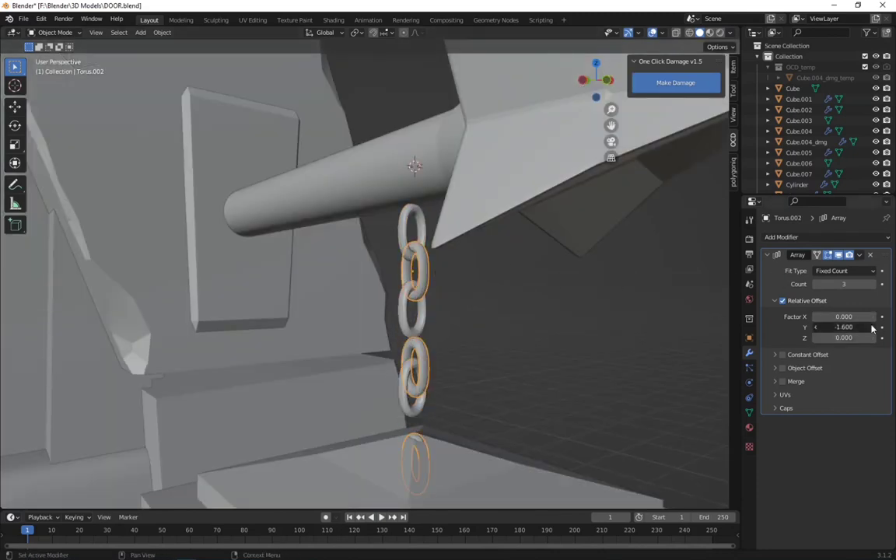
left_click(467, 338)
mouse_move(603, 394)
middle_mouse_down()
mouse_move(467, 339)
mouse_move(515, 344)
mouse_move(467, 295)
middle_mouse_up()
left_click(398, 303)
left_click(466, 338)
key("ctrl+s")
Step: Rotate the top chain link 90° on Z to interlock with the arrow shaft
scroll(435, 234, "up", 3)
left_click(436, 200)
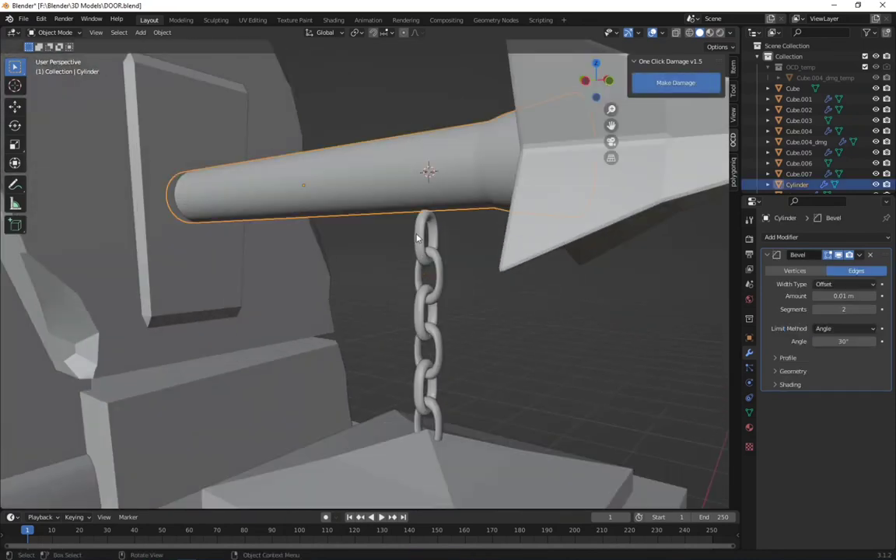
left_click(443, 237)
left_click(436, 221)
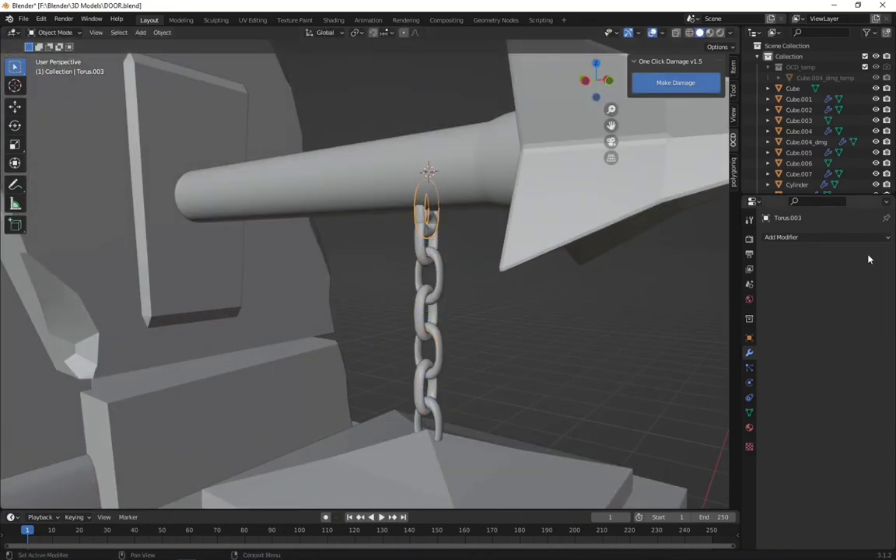
type("rz90")
key("Return")
mouse_move(472, 272)
middle_mouse_down()
mouse_move(494, 310)
mouse_move(426, 368)
middle_mouse_up()
scroll(494, 310, "down", 5)
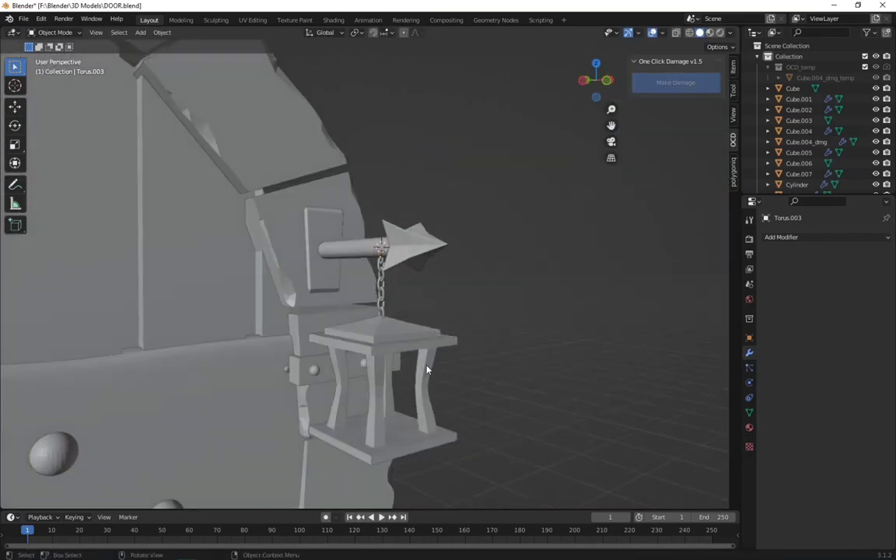
Step: Try a Bevel modifier on the lantern, remove it again, and save DOOR.blend
left_click(426, 368)
left_click(770, 238)
left_click(673, 278)
left_click(885, 255)
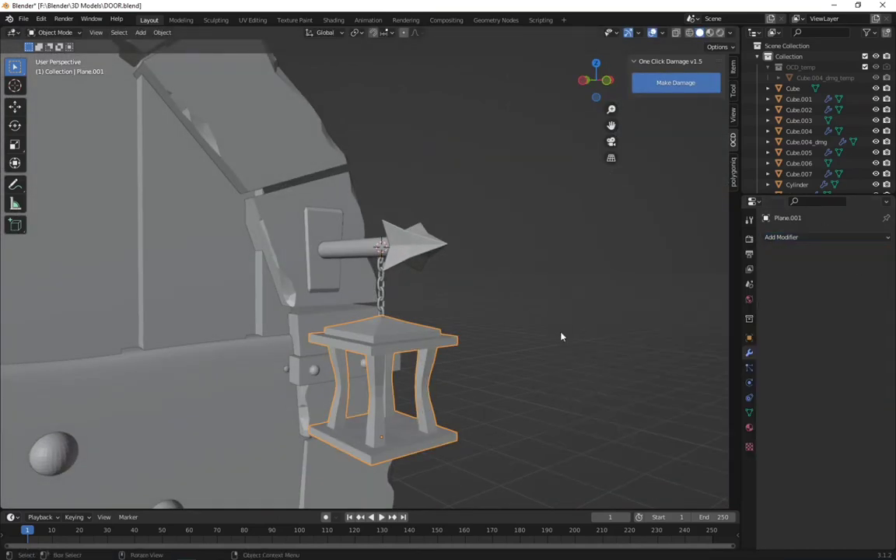
mouse_move(560, 336)
middle_mouse_down()
mouse_move(545, 365)
mouse_move(446, 375)
middle_mouse_up()
key("ctrl+s")
Step: Add a shrunken UV sphere, move it vertically into the lantern, then view the whole door
key("shift+a")
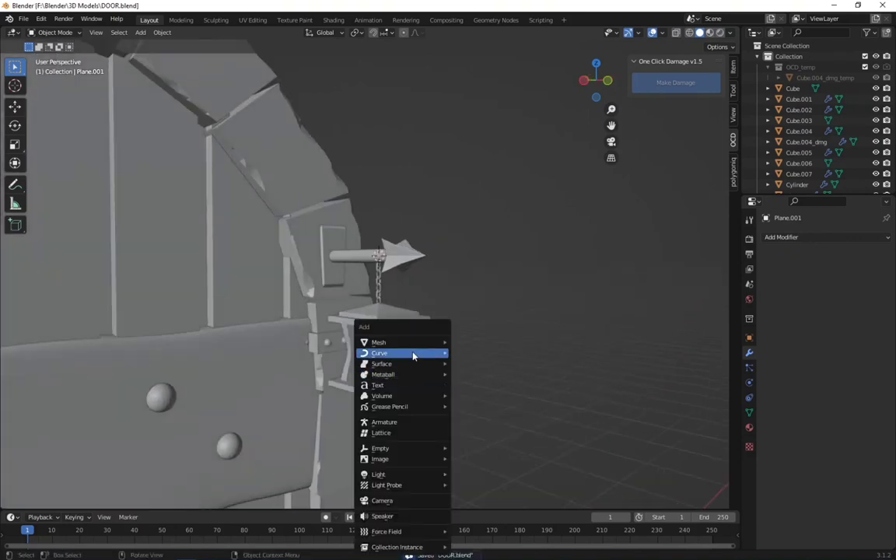
left_click(471, 387)
key("s")
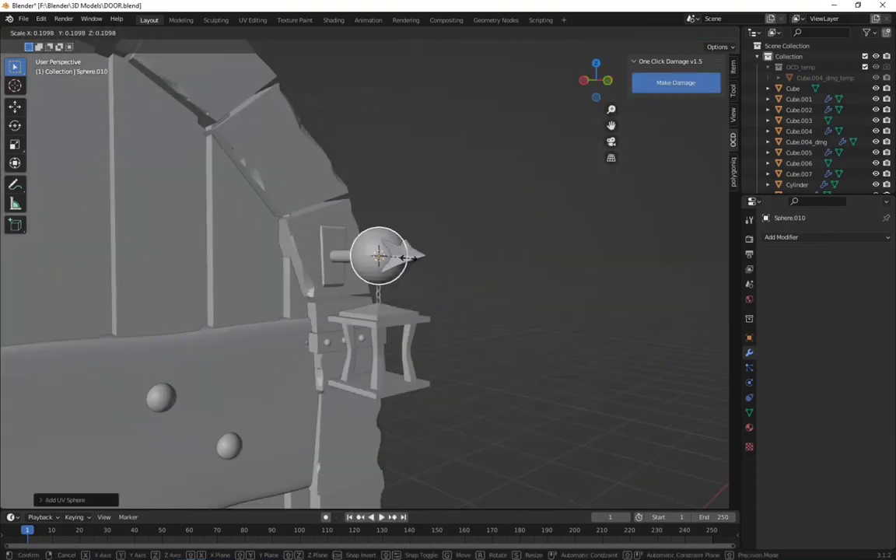
left_click(393, 257)
key("g")
key("z")
left_click(408, 358)
scroll(405, 362, "down", 5)
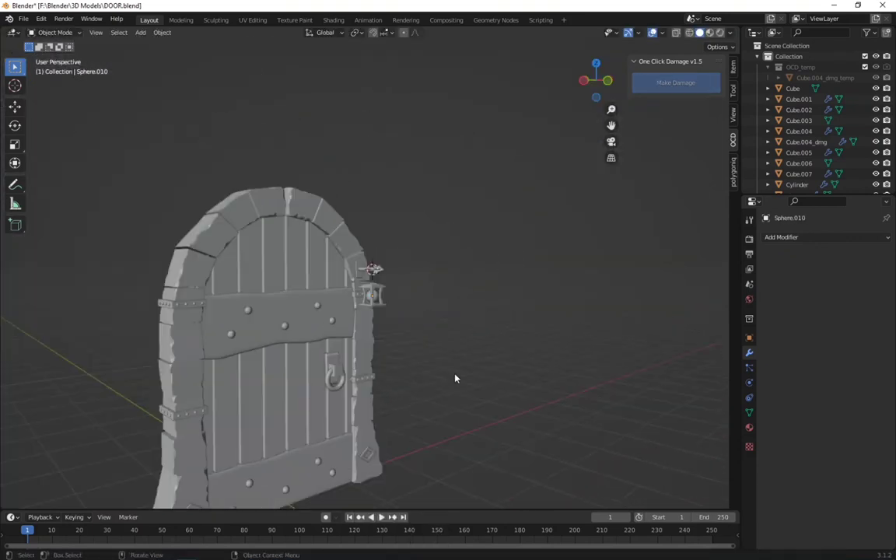
mouse_move(409, 335)
middle_mouse_down()
mouse_move(380, 322)
mouse_move(446, 275)
mouse_move(463, 398)
middle_mouse_up()
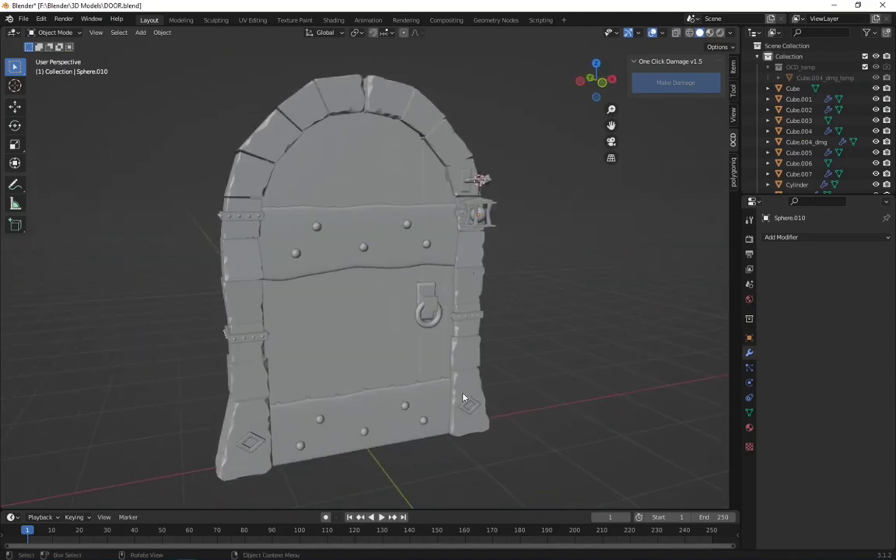